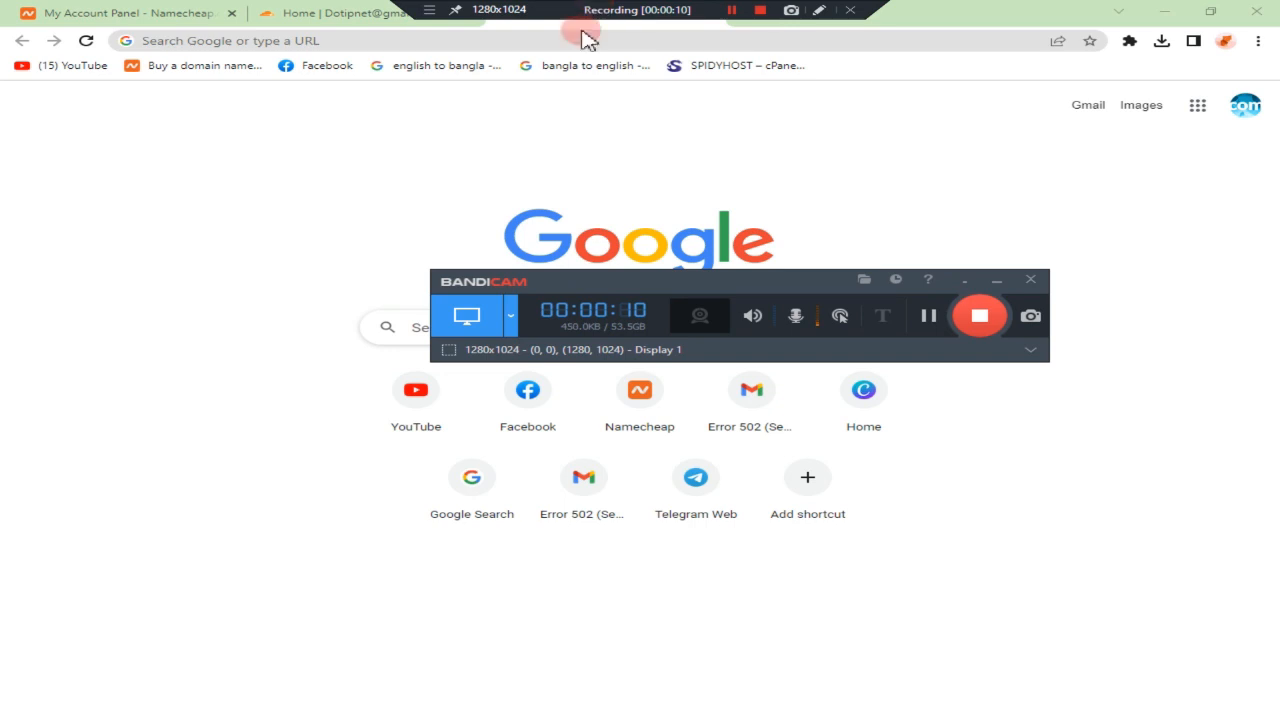
- Switch to the Cloudflare dashboard's Home page
left_click(313, 12)
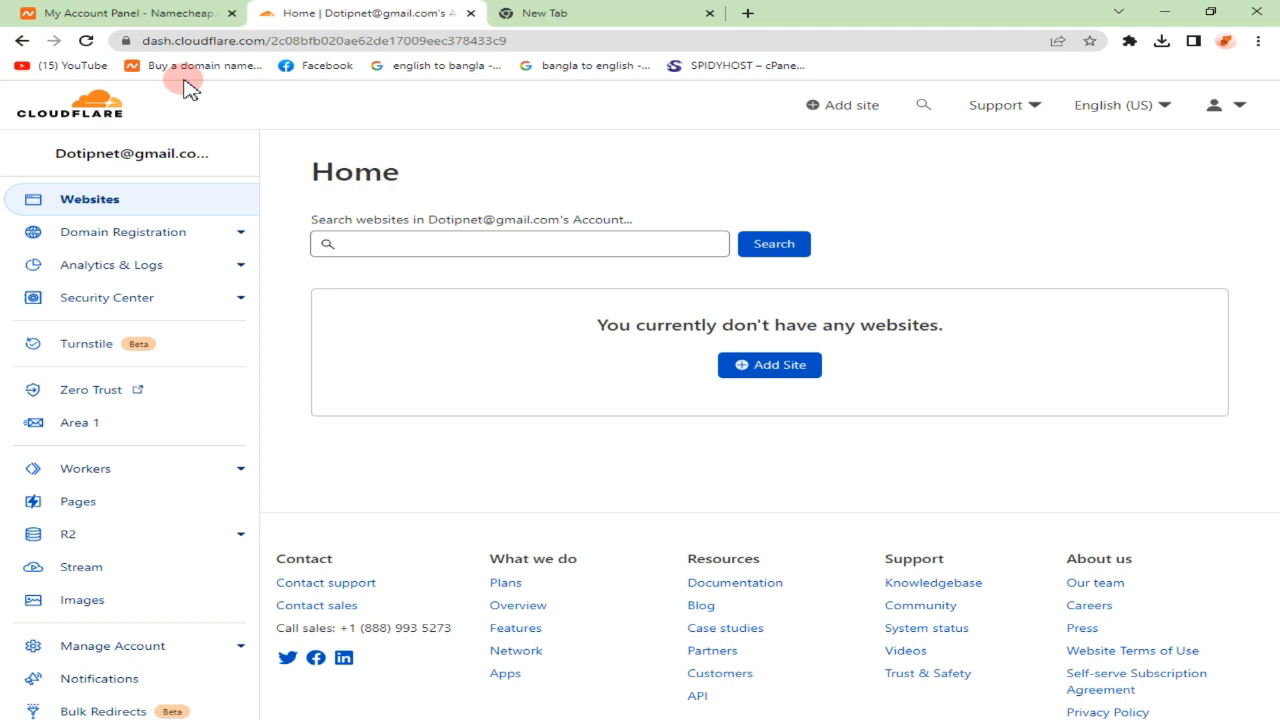
left_click(85, 110)
left_click(62, 100)
left_click(95, 106)
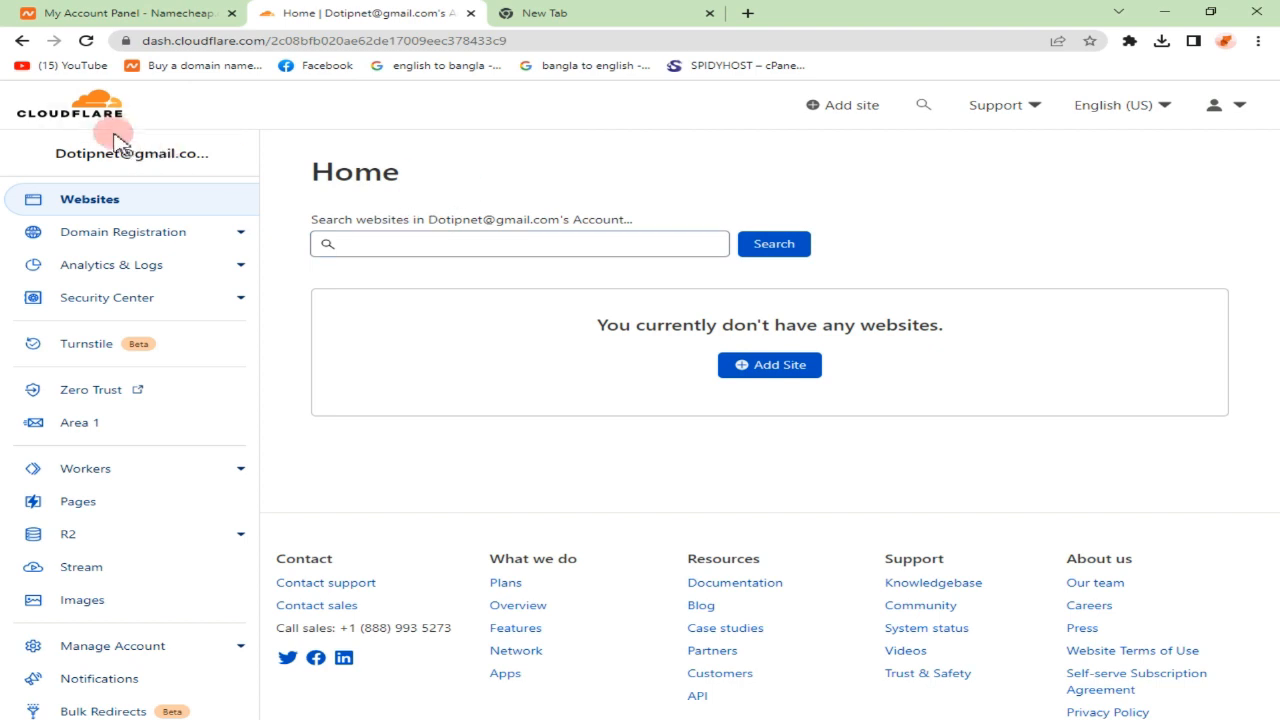
left_click(95, 104)
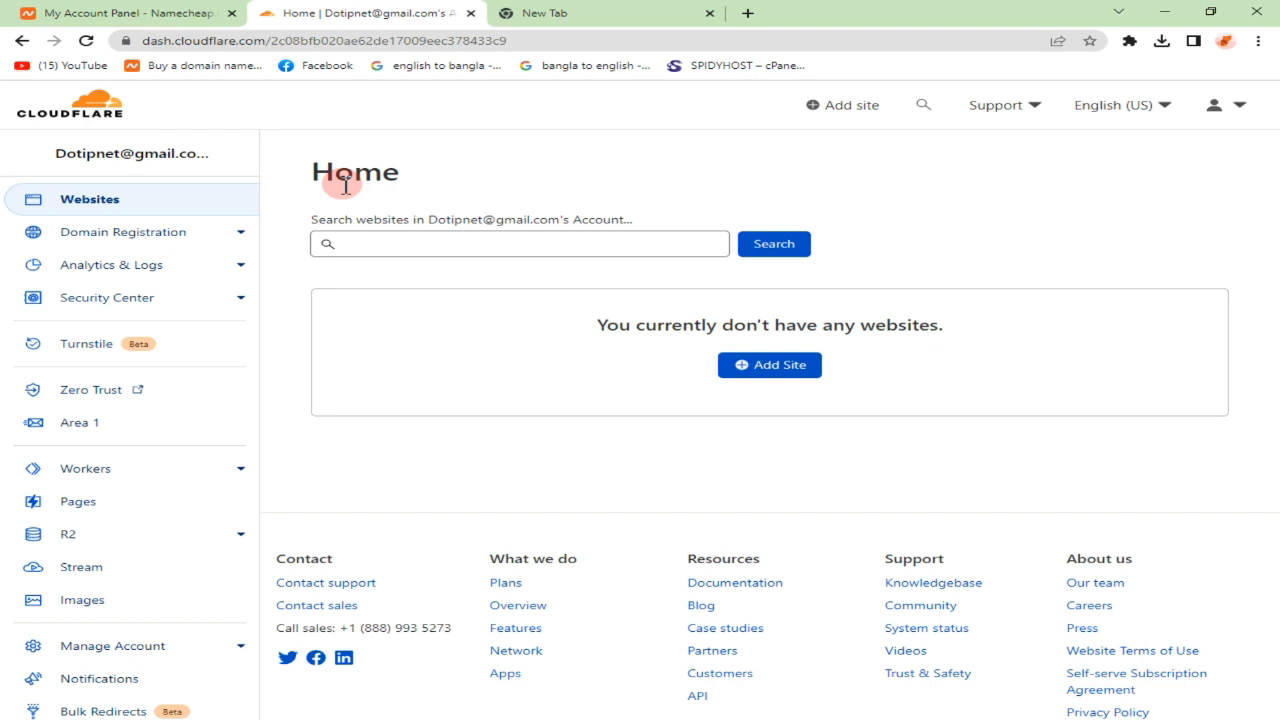
- Open the management page of the domain jadooftp.xyz in the Namecheap account
left_click(166, 11)
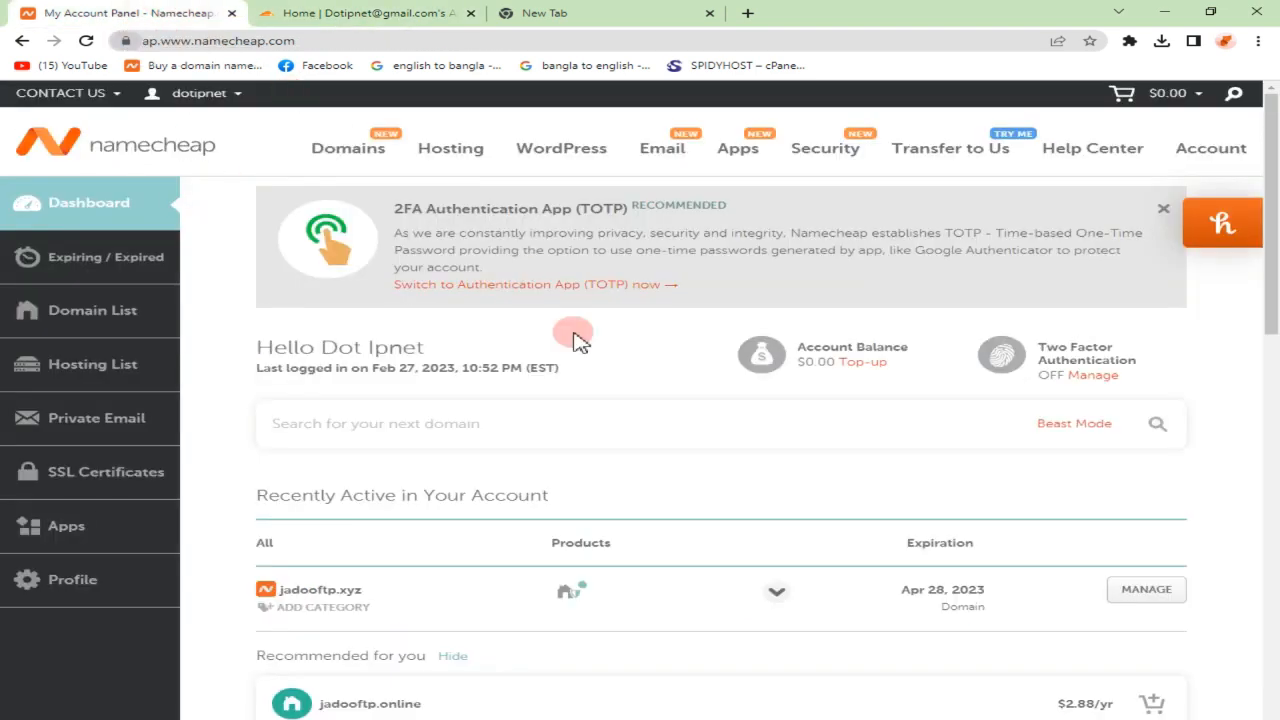
scroll(700, 434, "down", 3)
key("alt+Tab")
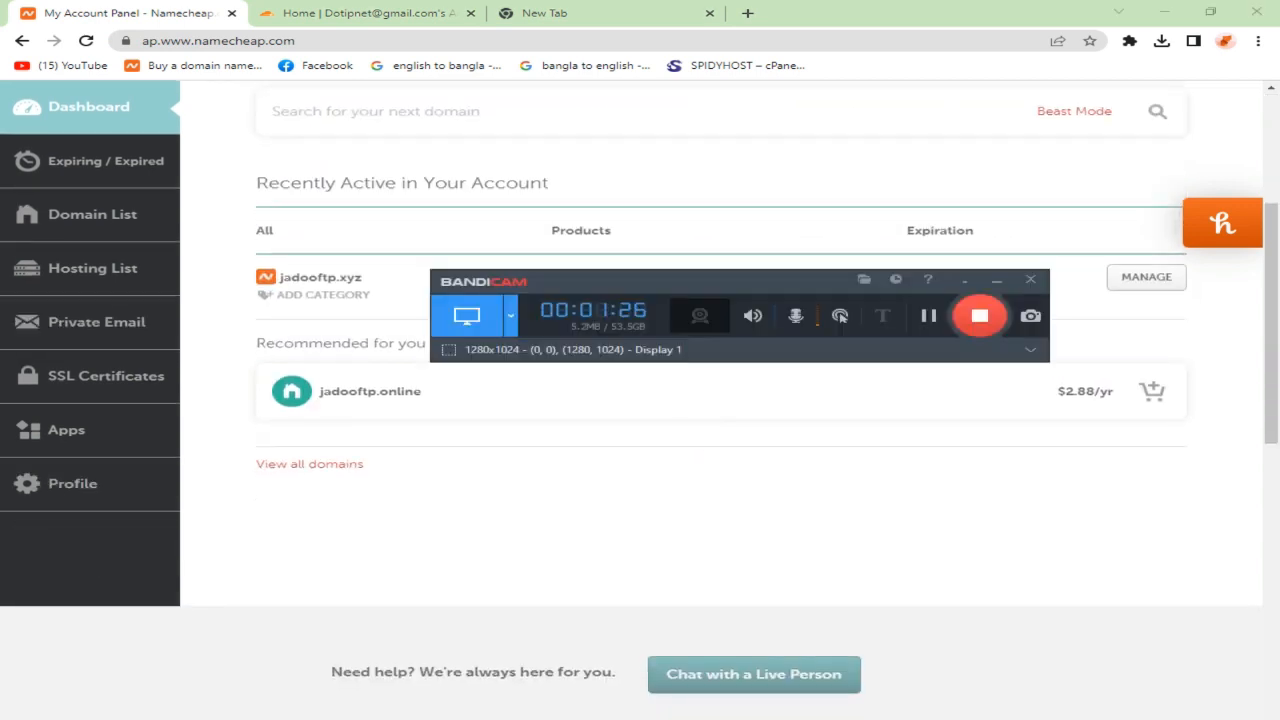
left_click(65, 10)
double_click(320, 277)
left_click(398, 288)
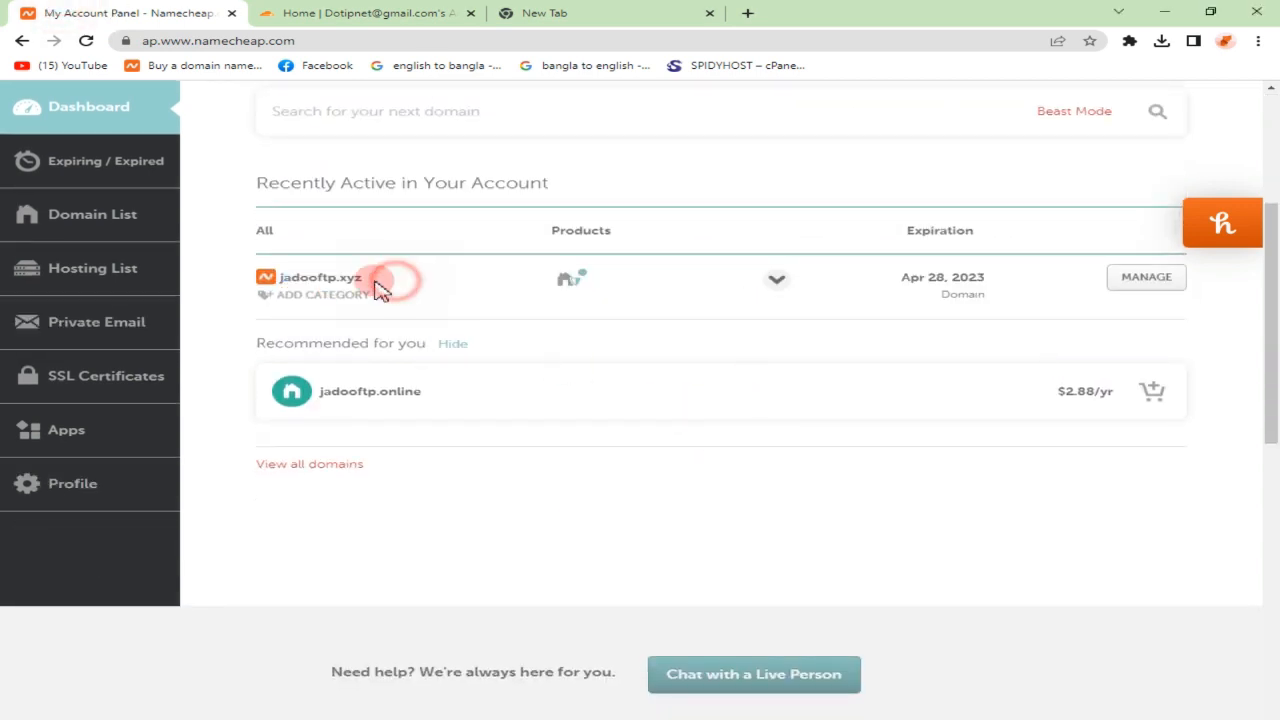
triple_click(338, 281)
double_click(344, 282)
left_click(343, 282)
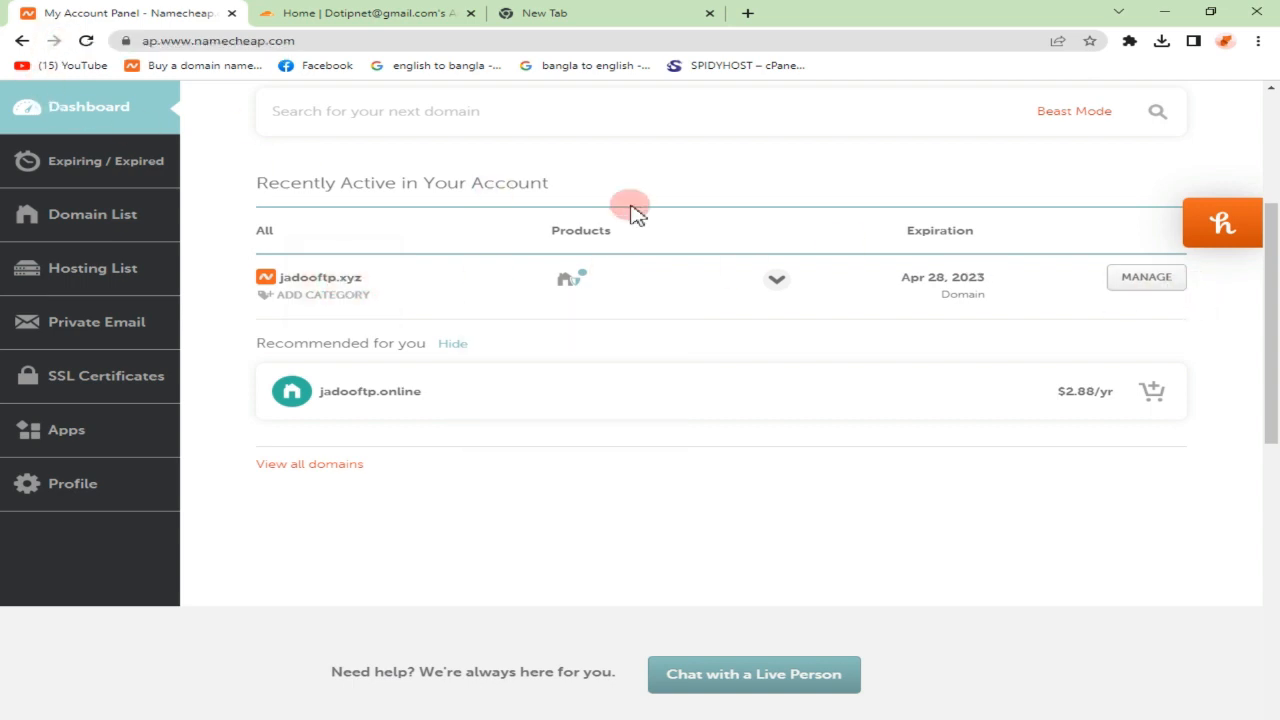
left_click(1160, 283)
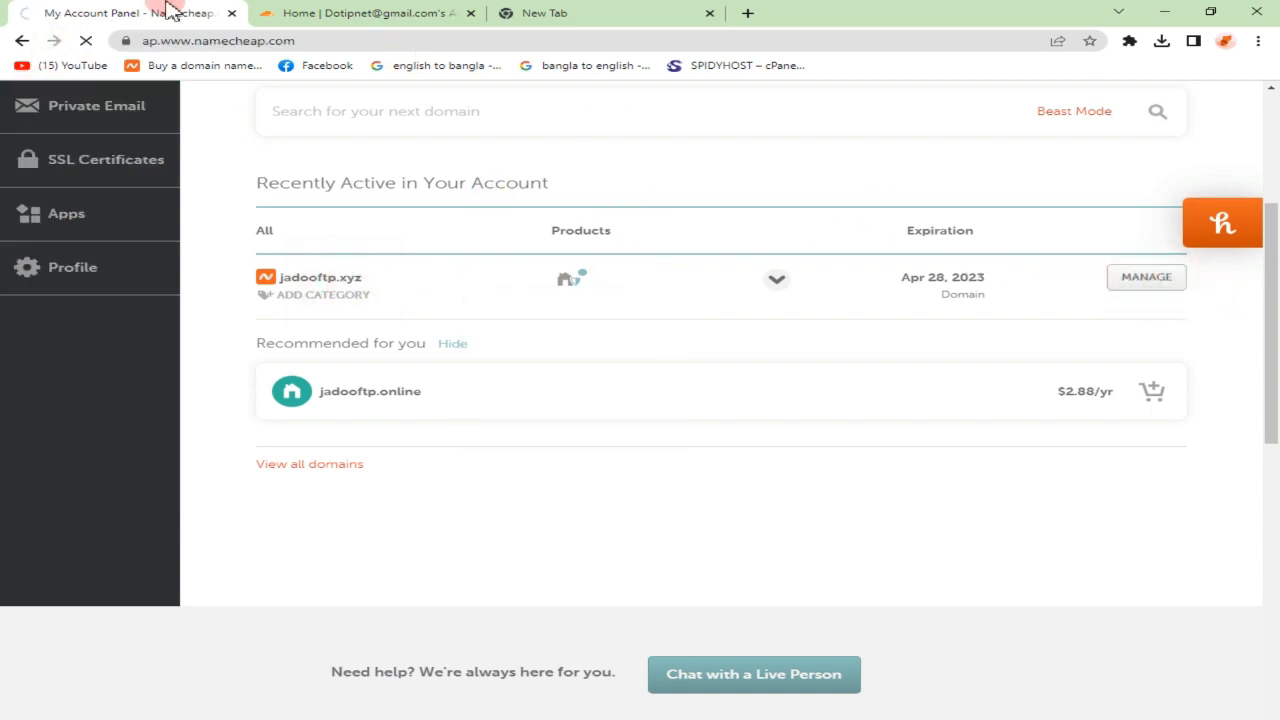
- Set the domain's nameserver type to Custom DNS and clear both existing Cloudflare nameserver entries
scroll(590, 490, "down", 3)
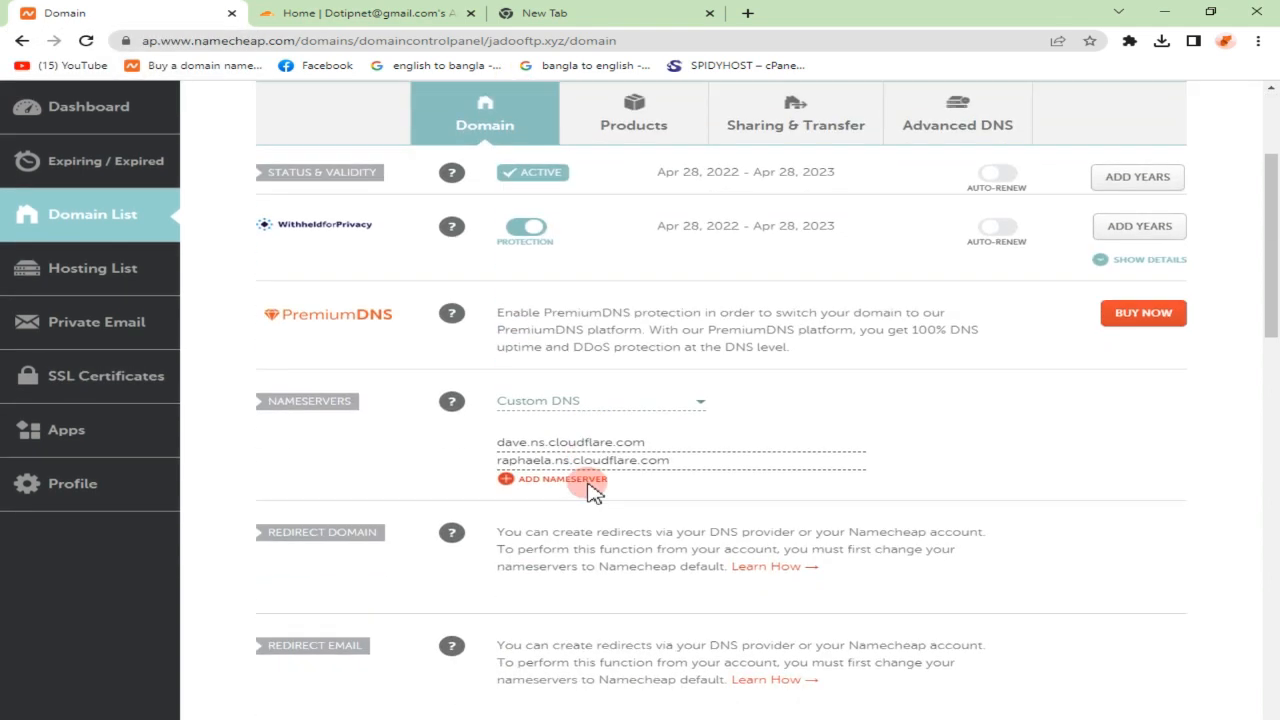
left_click(571, 392)
left_click(580, 415)
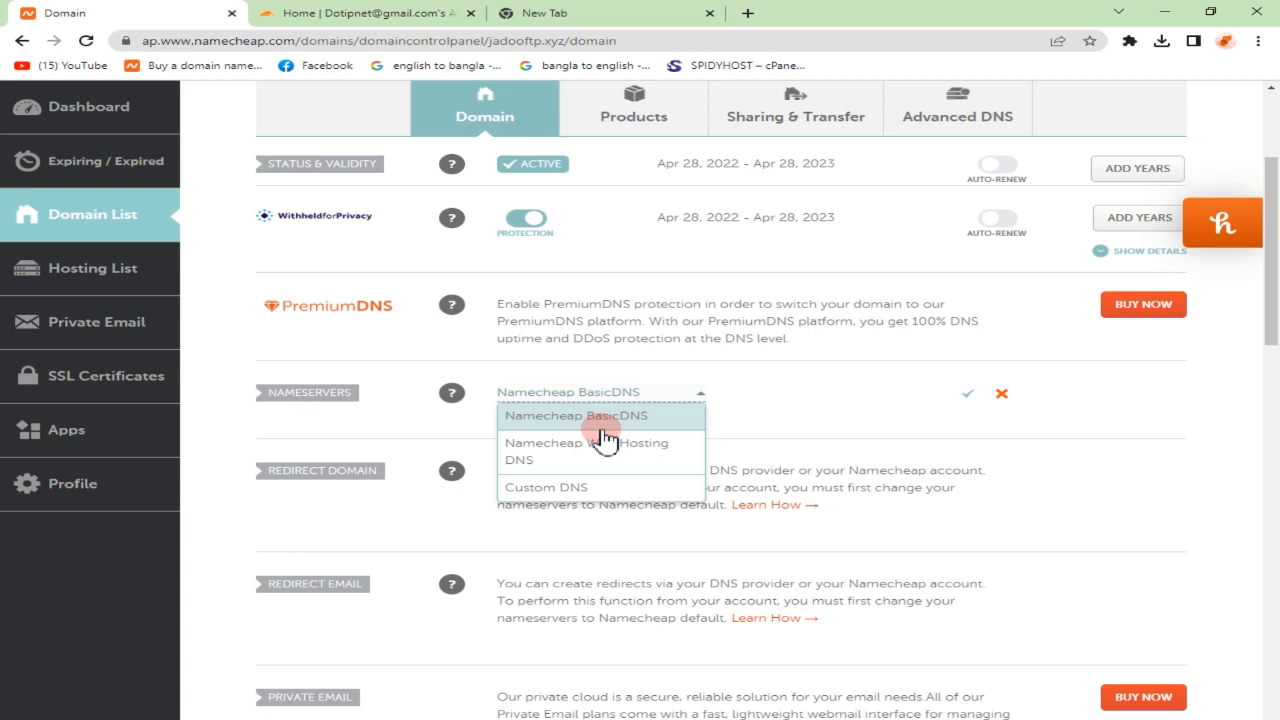
left_click(562, 488)
left_click_drag(654, 437, 215, 397)
key("BackSpace")
left_click_drag(680, 450, 277, 431)
key("BackSpace")
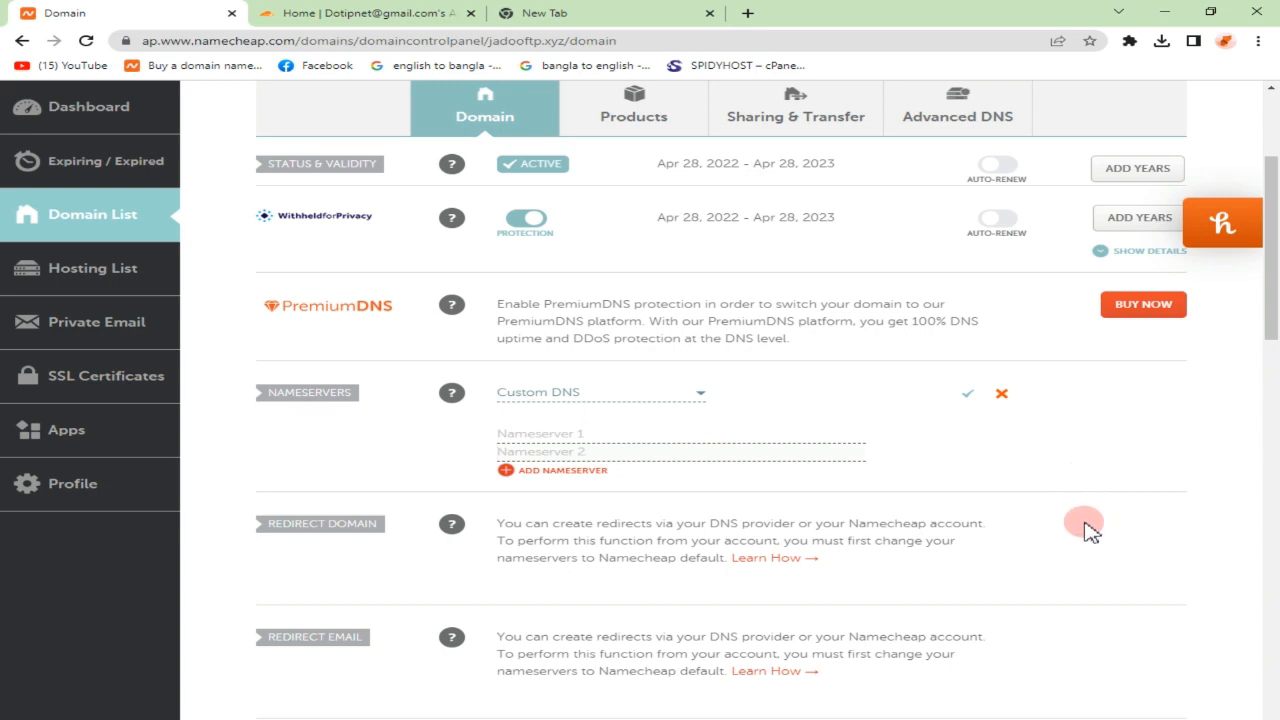
left_click(619, 432)
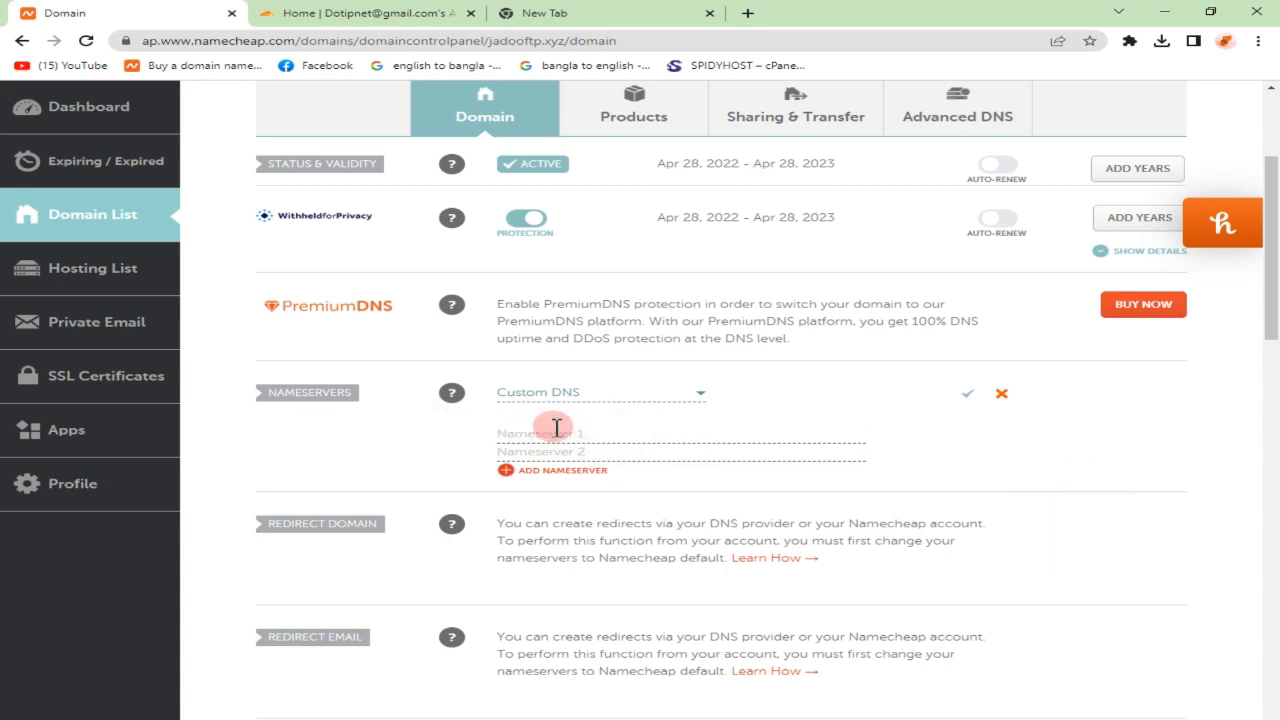
left_click(563, 395)
left_click(565, 391)
- Copy the domain name jadooftp.xyz from the heading of its Namecheap details page
scroll(434, 255, "up", 3)
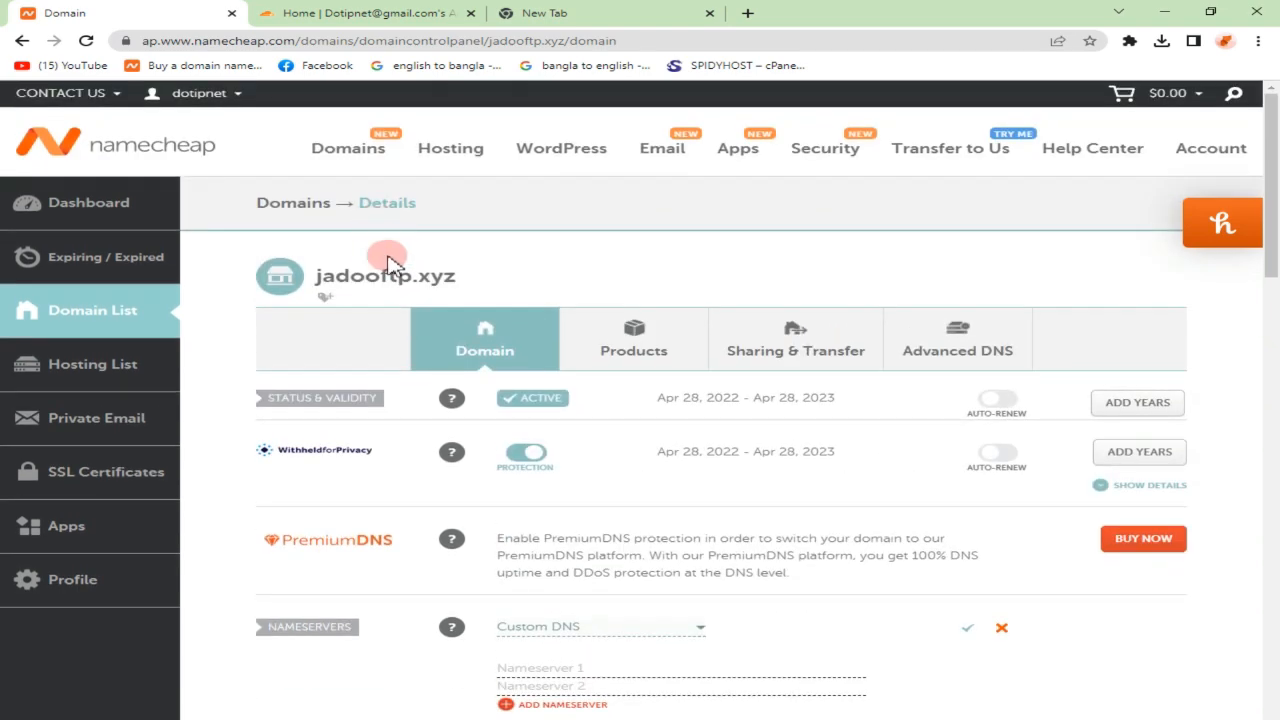
left_click_drag(456, 274, 305, 276)
right_click(338, 278)
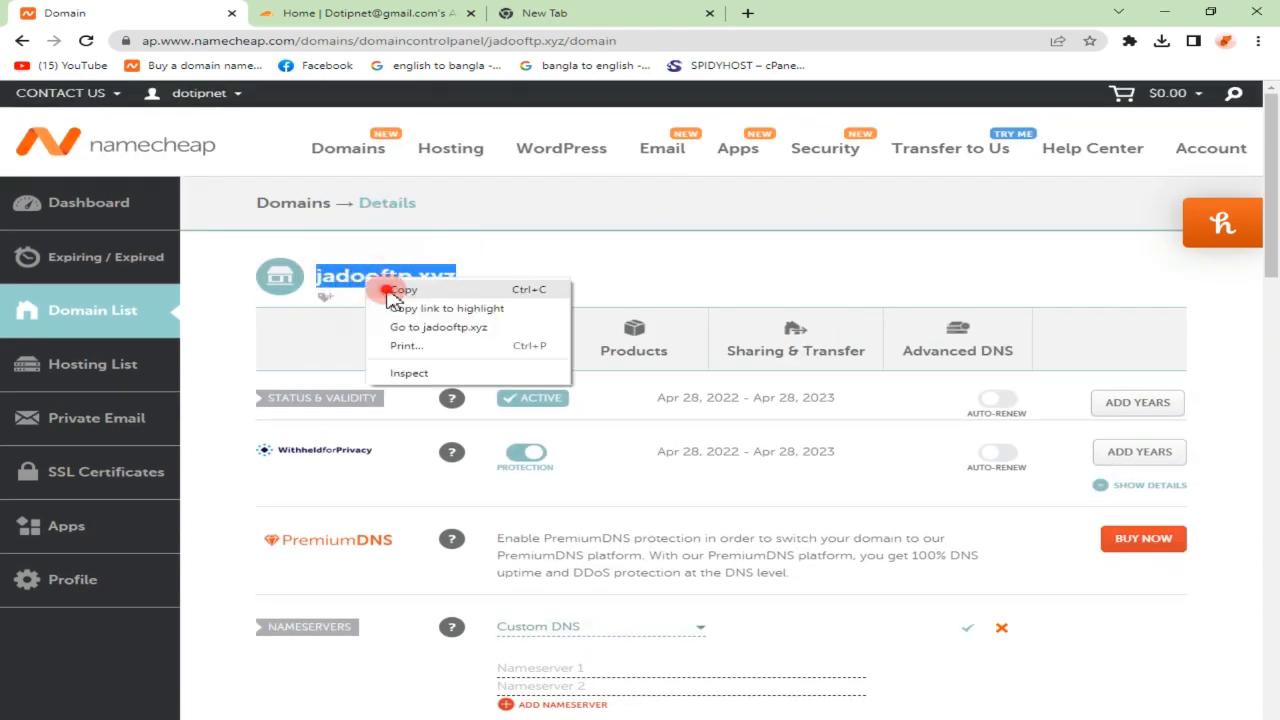
left_click(402, 289)
- Switch to Cloudflare and add jadooftp.xyz as a new site
left_click(378, 12)
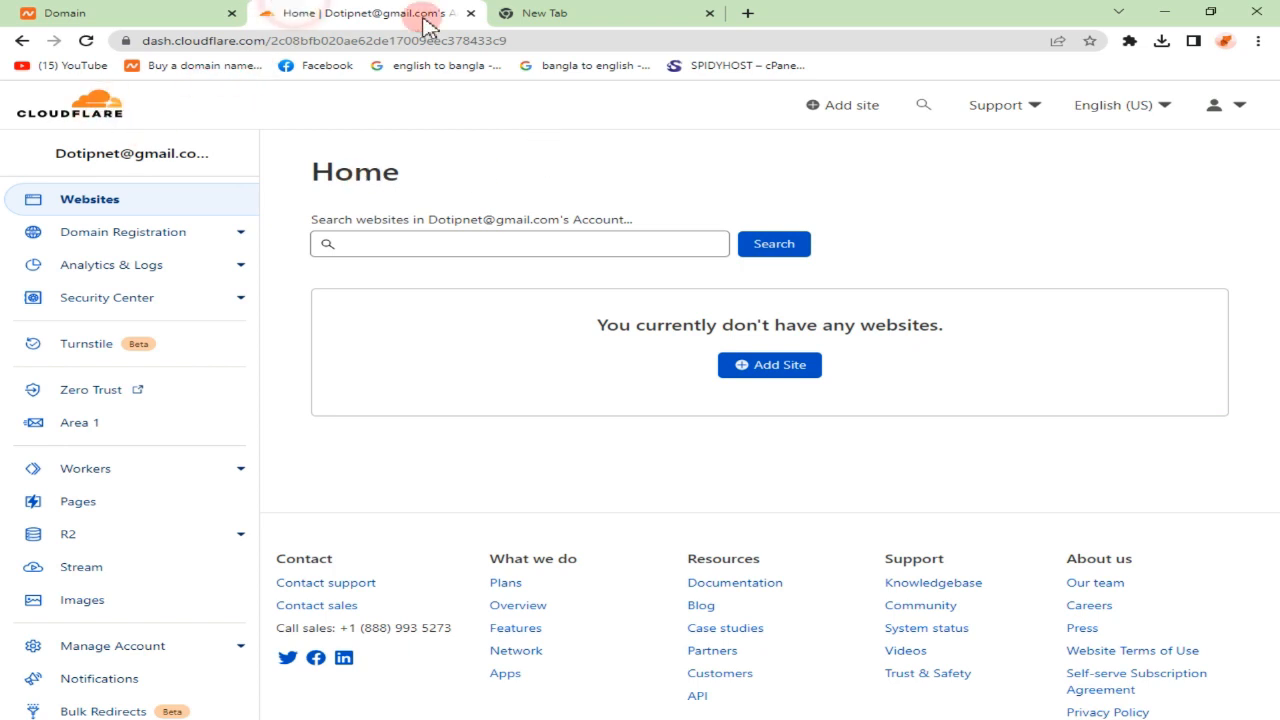
left_click(778, 368)
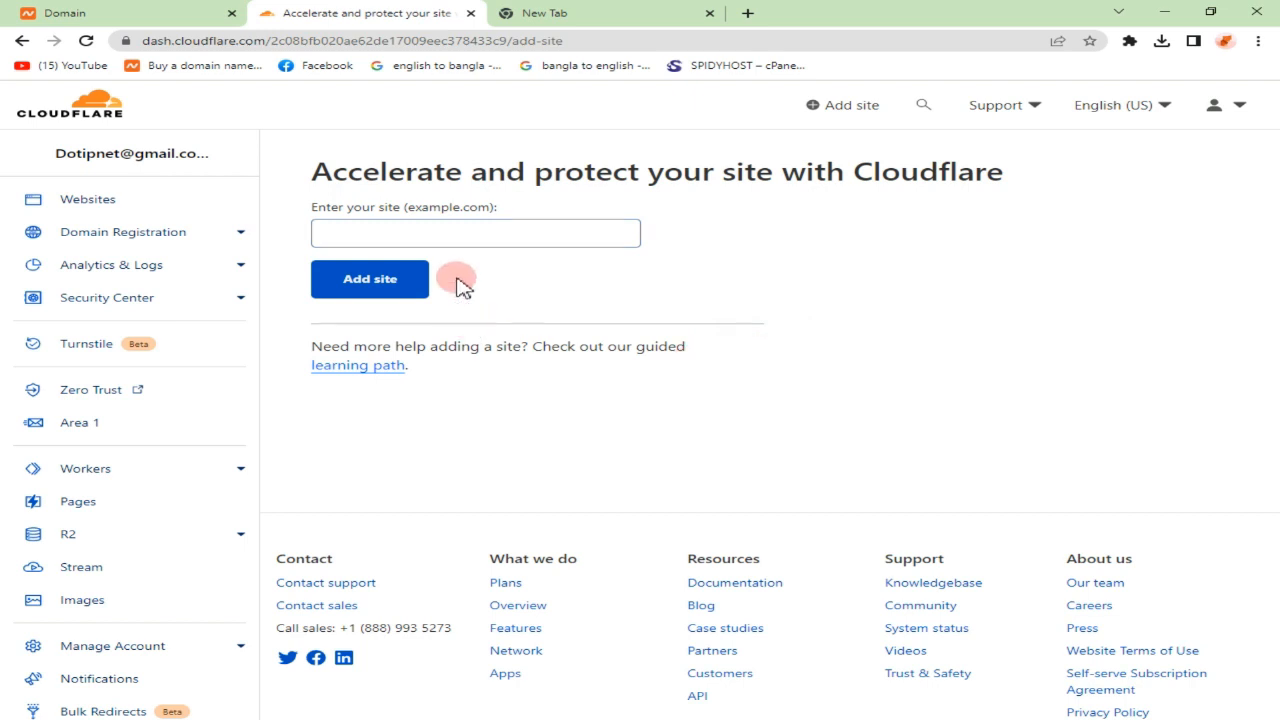
left_click(421, 237)
right_click(445, 238)
left_click(466, 357)
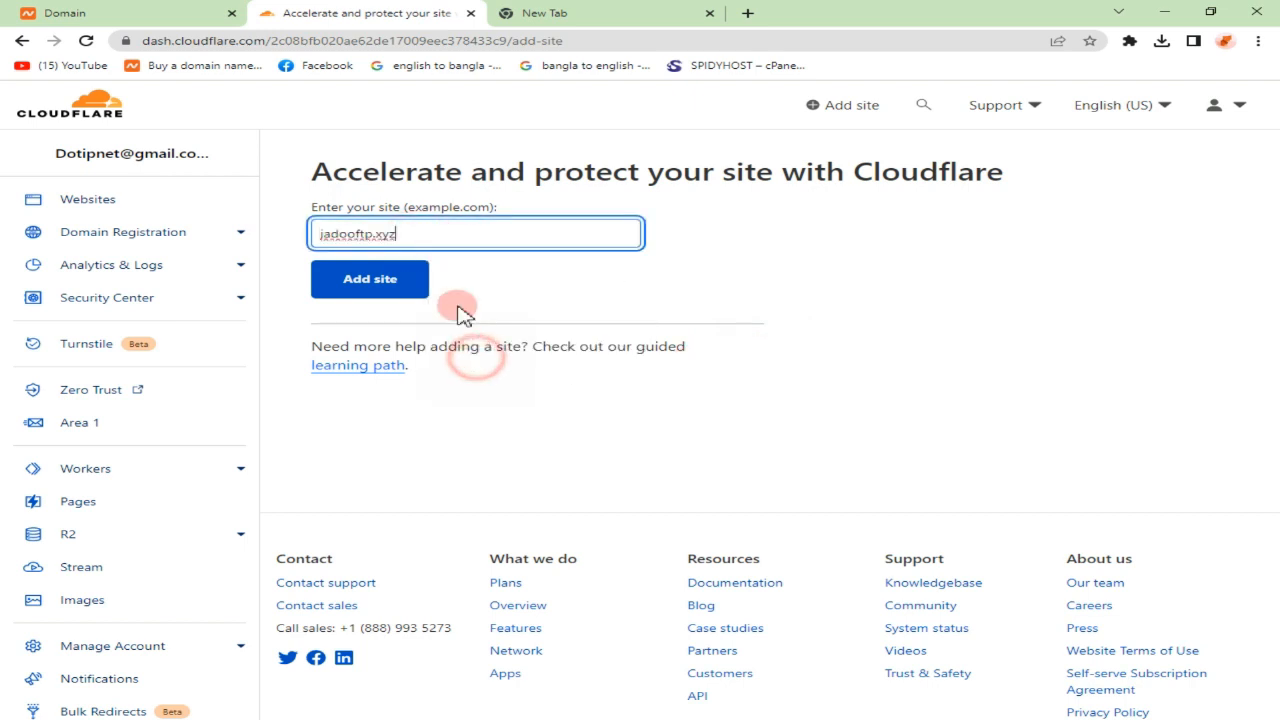
left_click(380, 285)
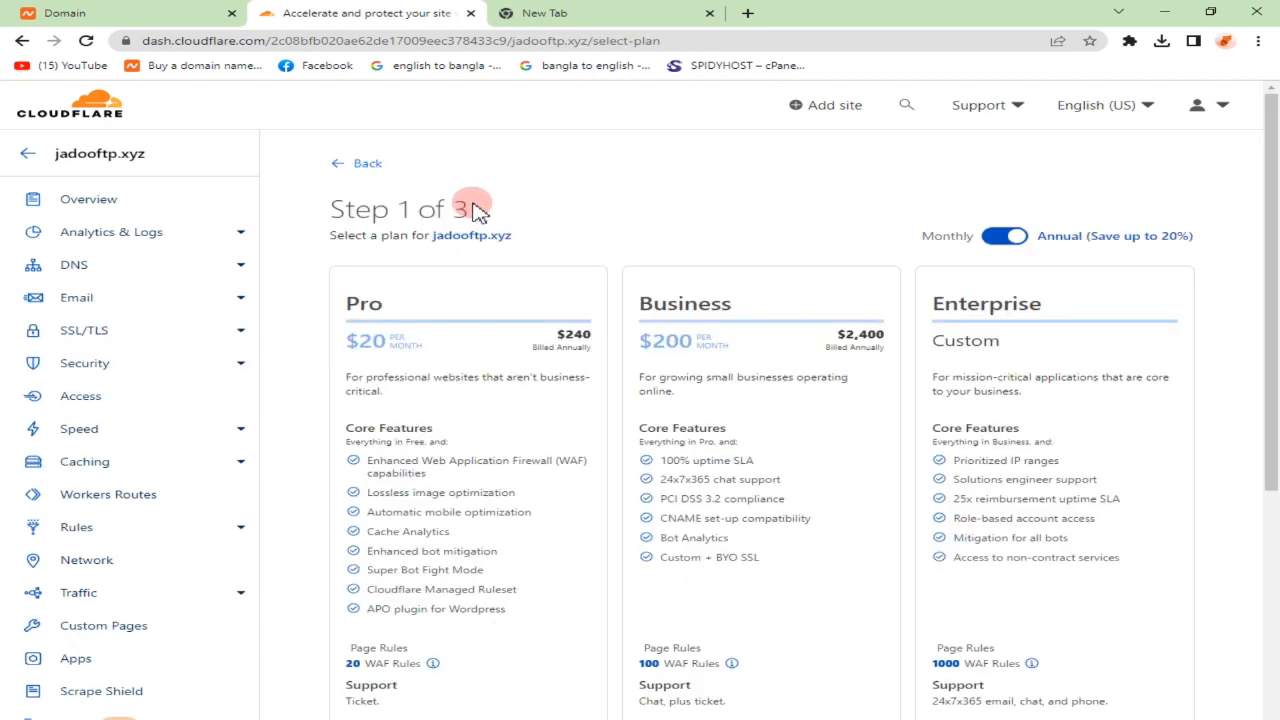
- Compare the Cloudflare plans, choose the Free plan for jadooftp.xyz and continue to the DNS records review
scroll(455, 490, "down", 2)
scroll(457, 486, "down", 2)
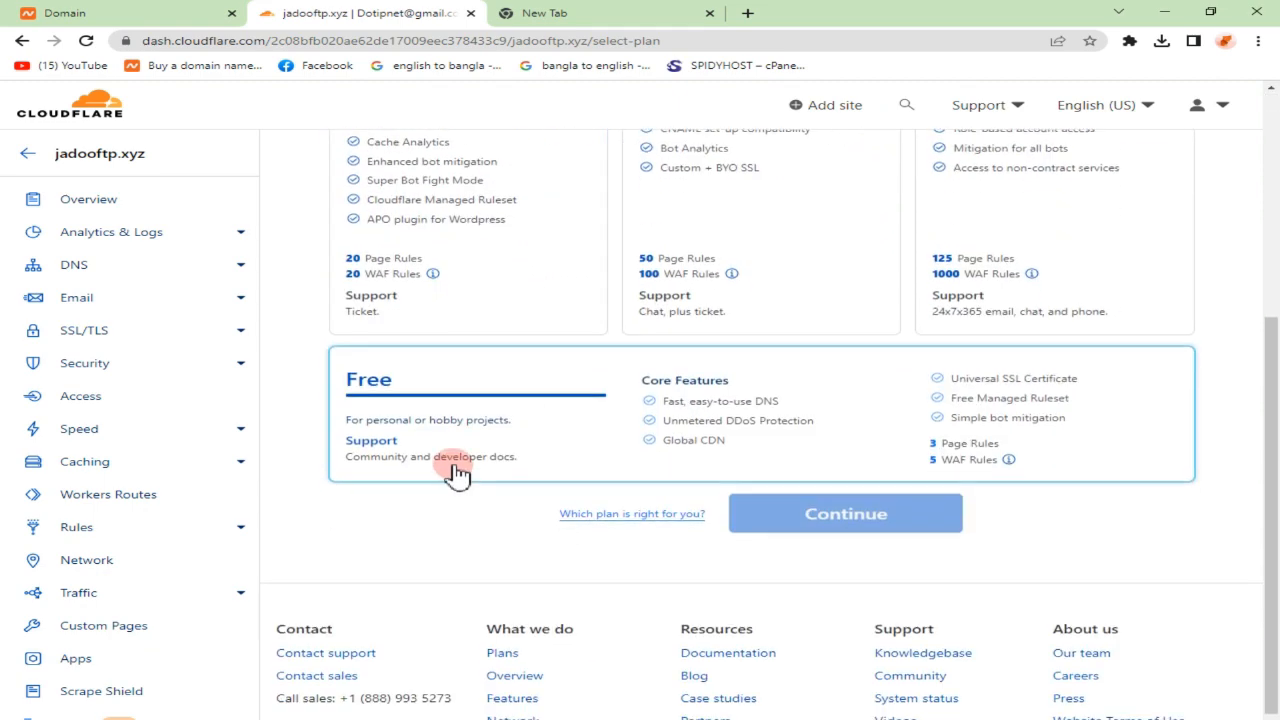
scroll(463, 251, "up", 3)
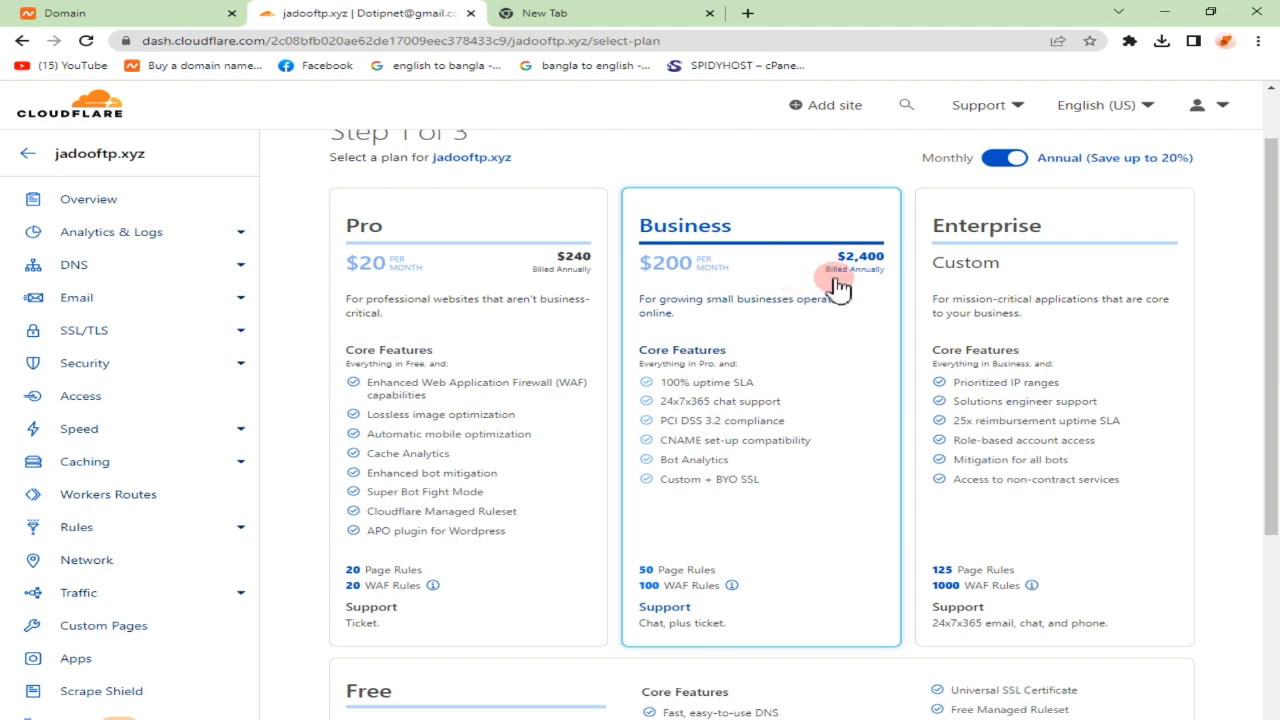
scroll(643, 486, "down", 3)
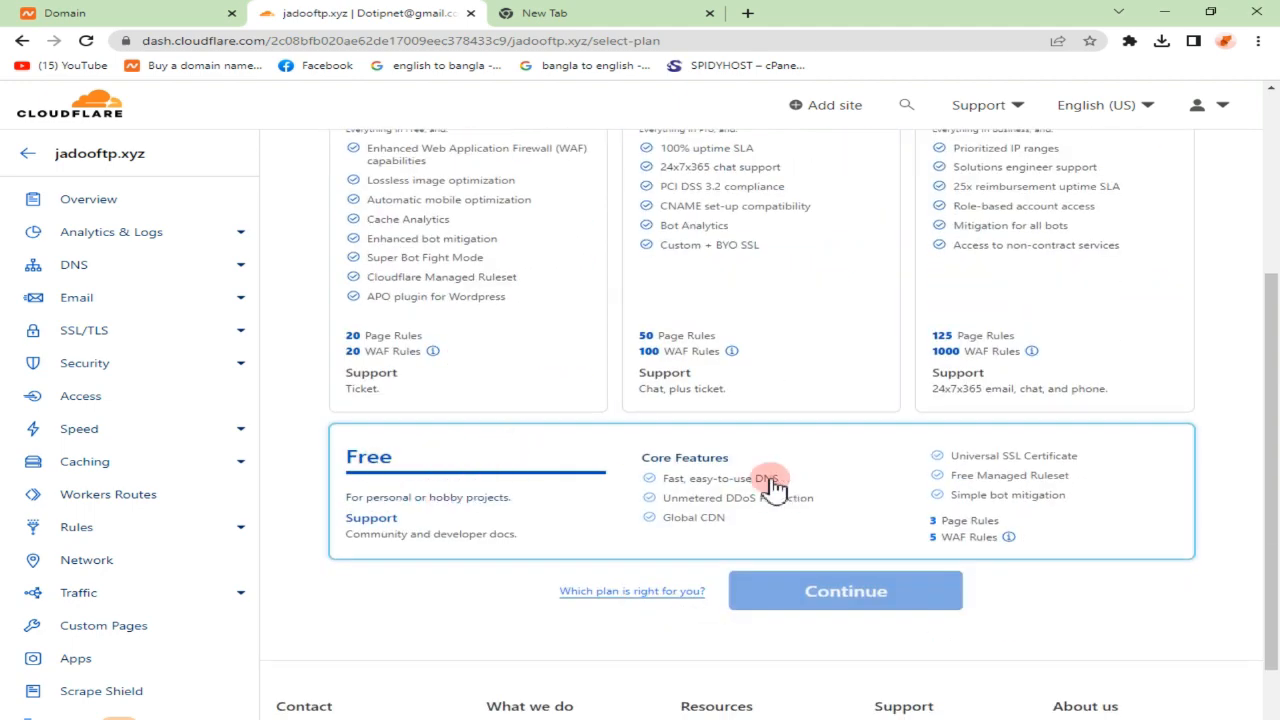
scroll(634, 503, "up", 3)
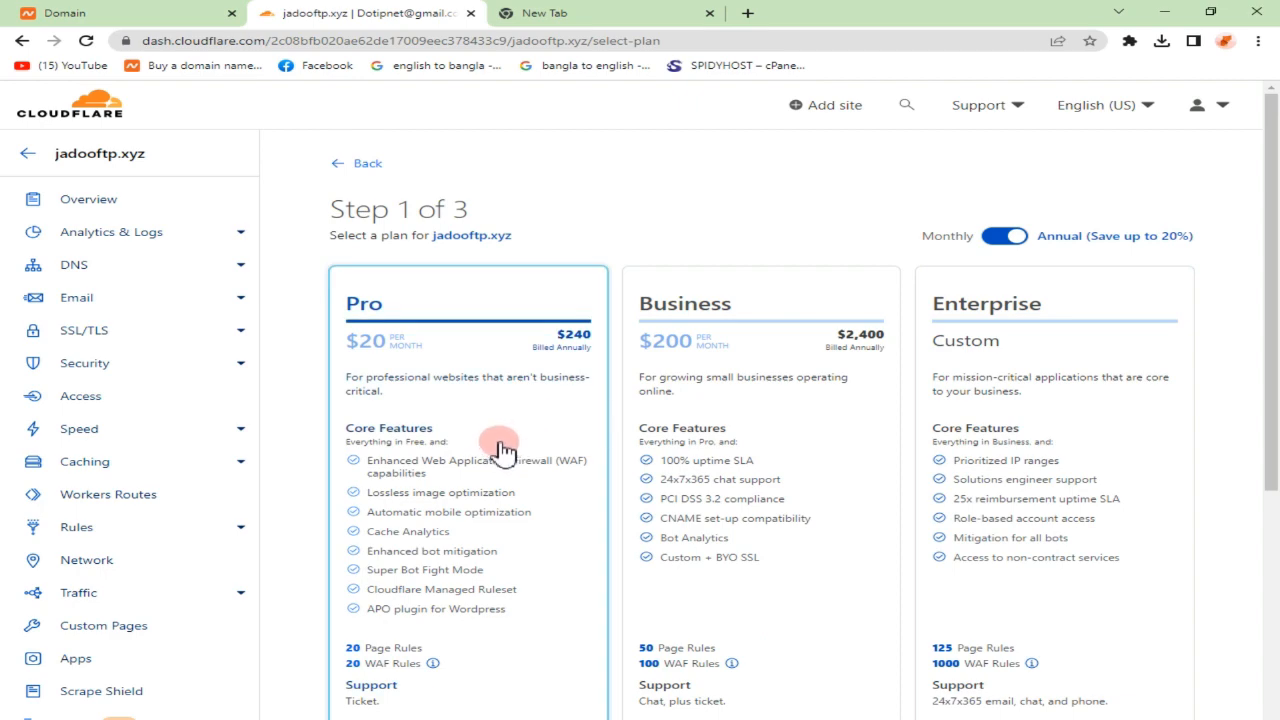
scroll(443, 420, "down", 3)
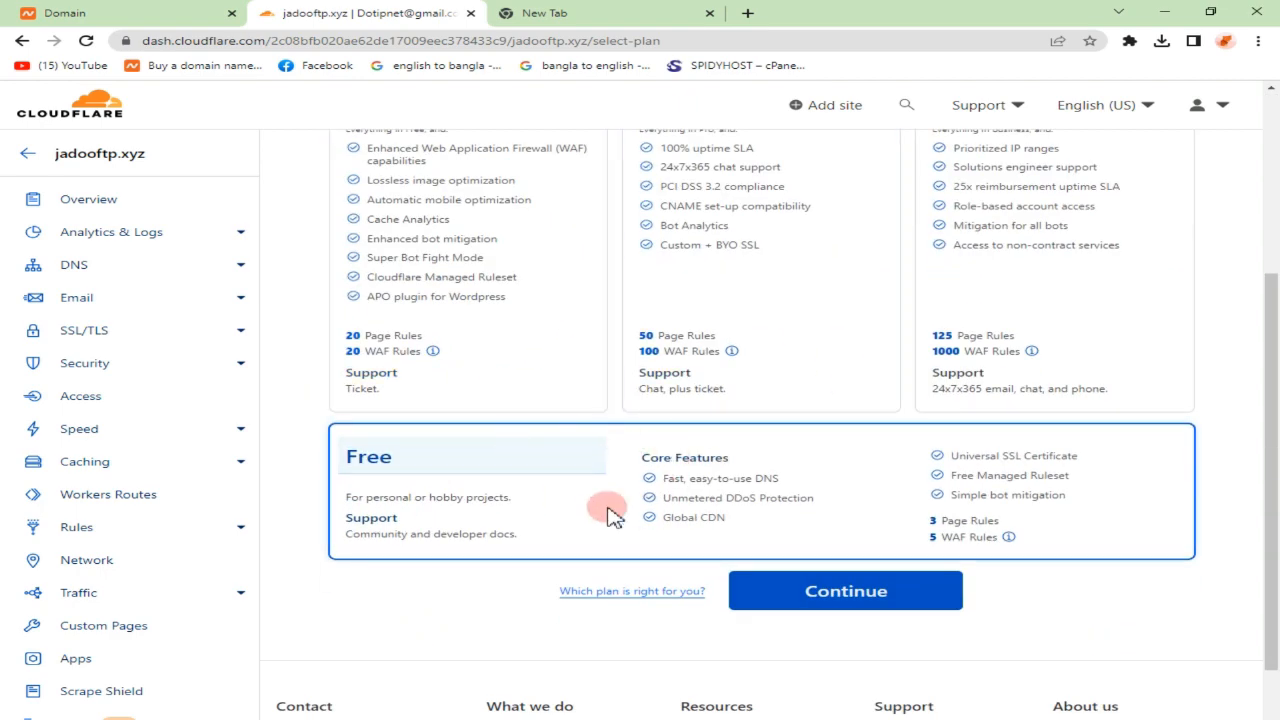
scroll(857, 594, "down", 2)
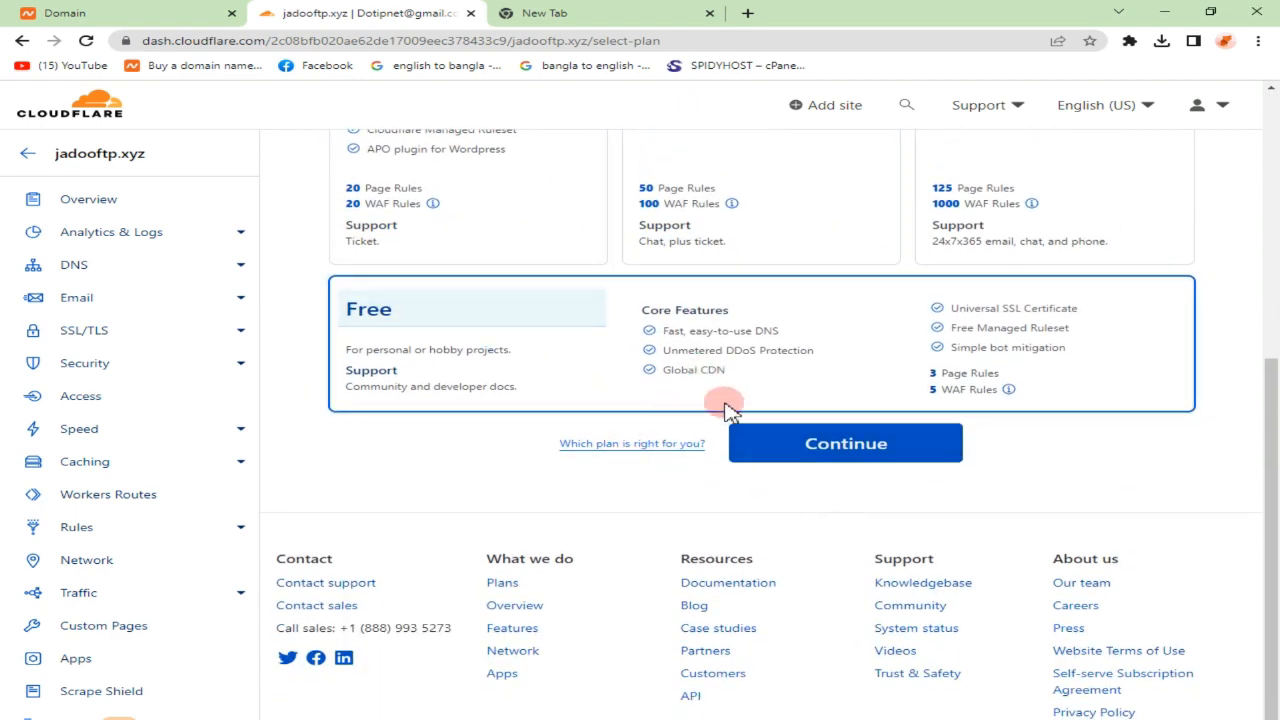
left_click(840, 455)
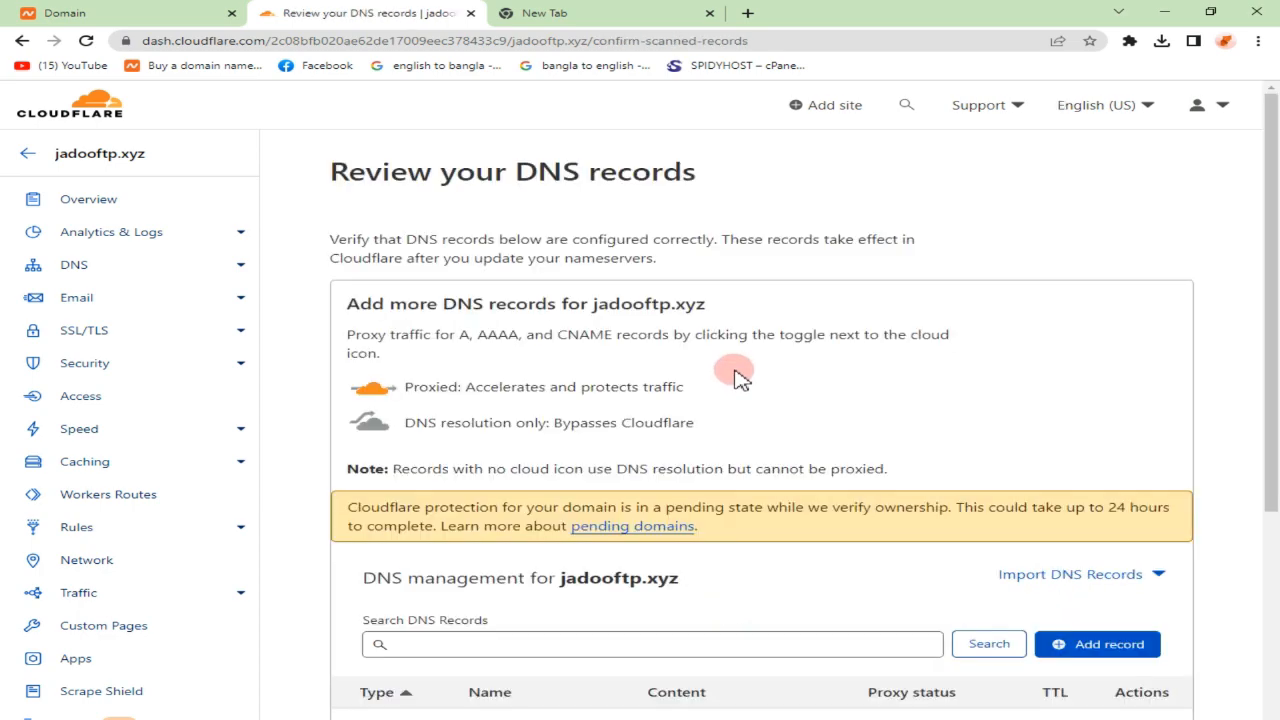
- Delete the scanned MX records pointing to alt2.aspmx.l.google.com and alt1.aspmx.l.google.com
scroll(766, 405, "down", 3)
scroll(790, 401, "down", 2)
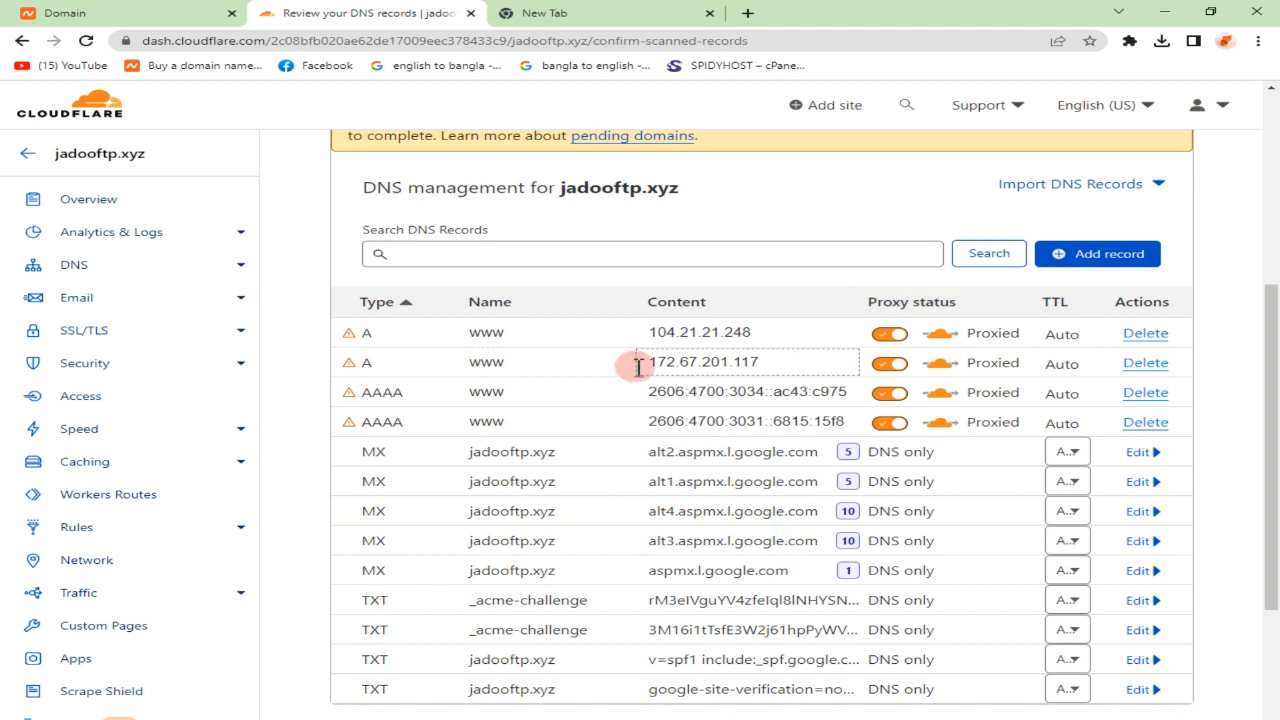
left_click(1140, 452)
left_click(452, 578)
left_click(988, 497)
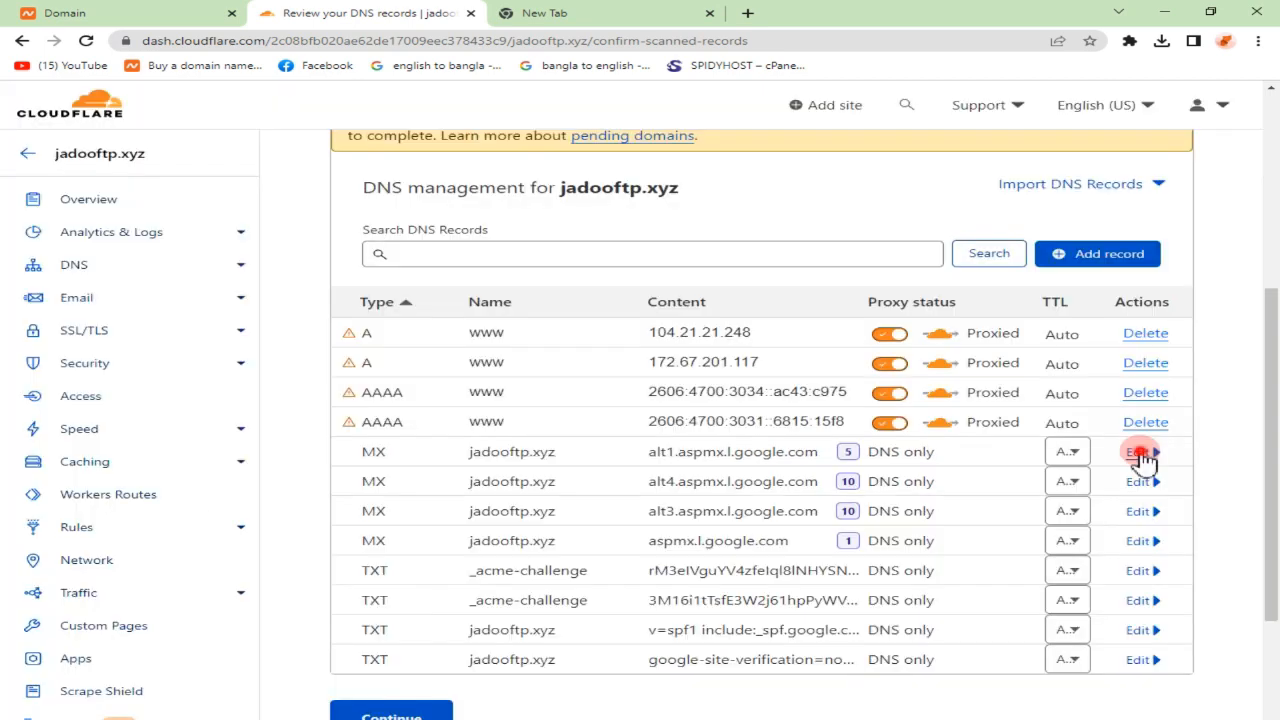
left_click(1140, 453)
left_click(440, 580)
left_click(988, 497)
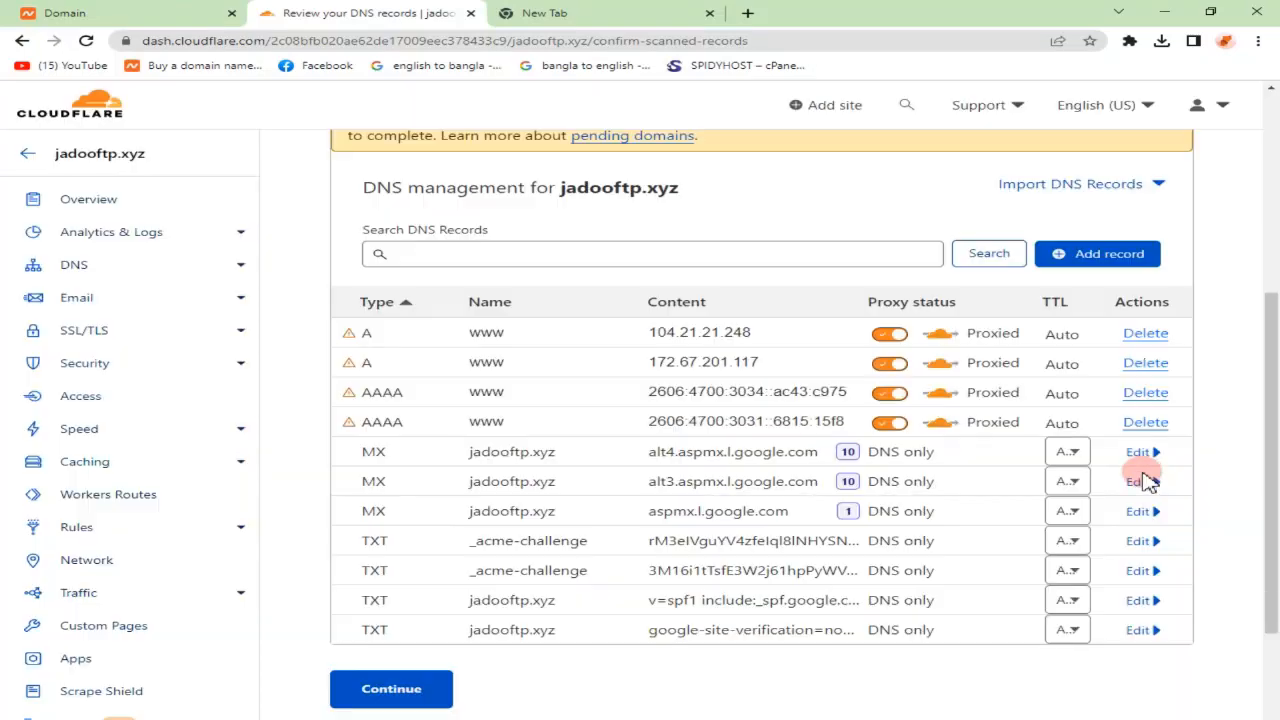
- Delete the MX records pointing to alt4.aspmx.l.google.com and alt3.aspmx.l.google.com
left_click(1137, 452)
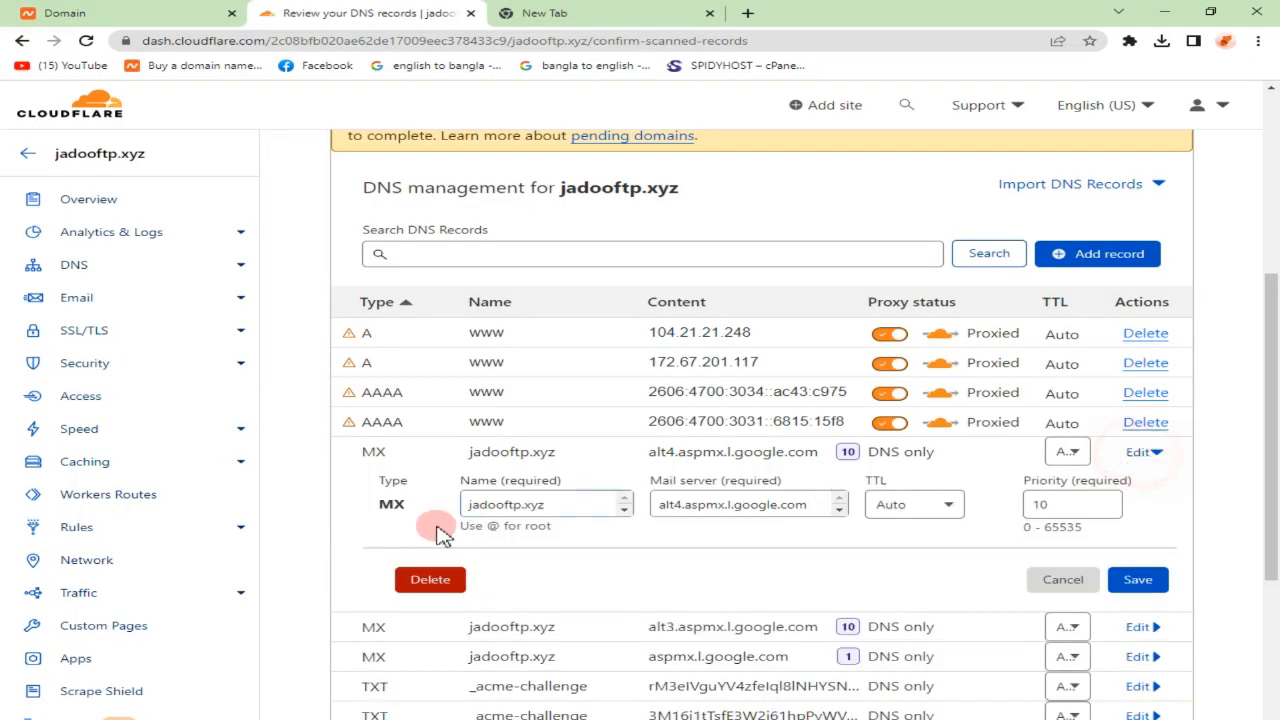
left_click(430, 580)
left_click(998, 500)
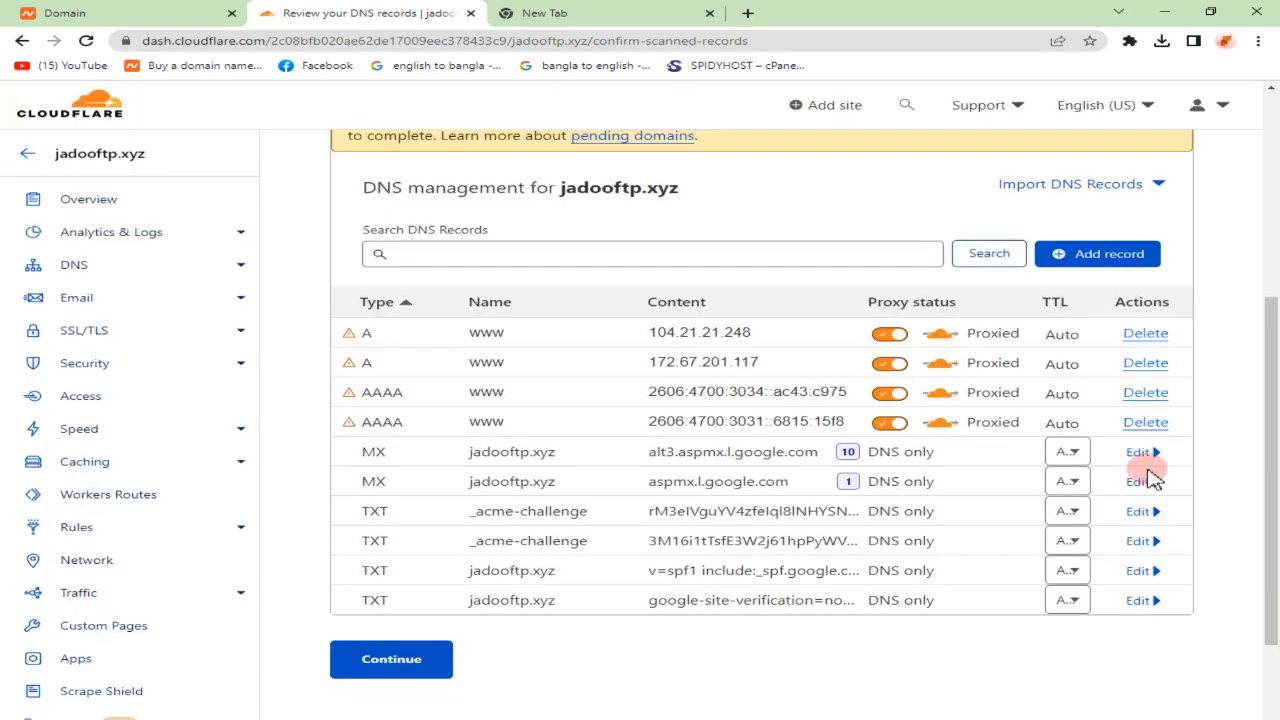
left_click(1139, 452)
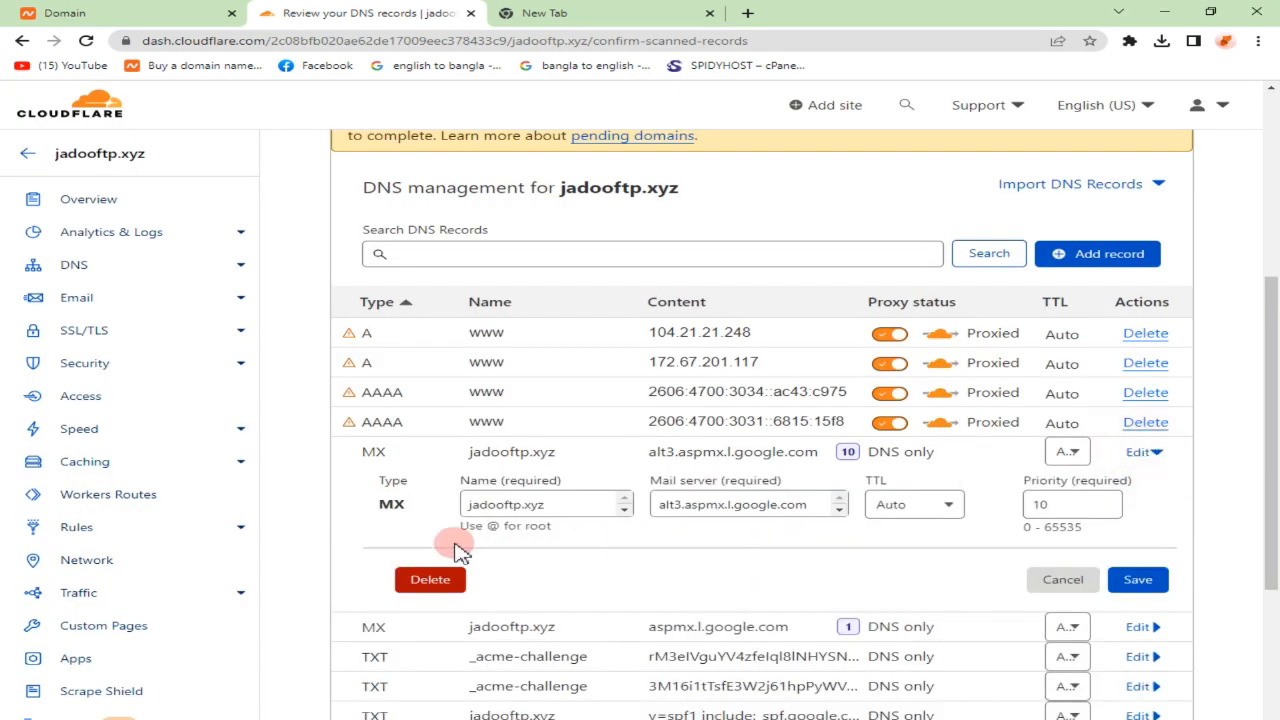
left_click(425, 582)
left_click(992, 497)
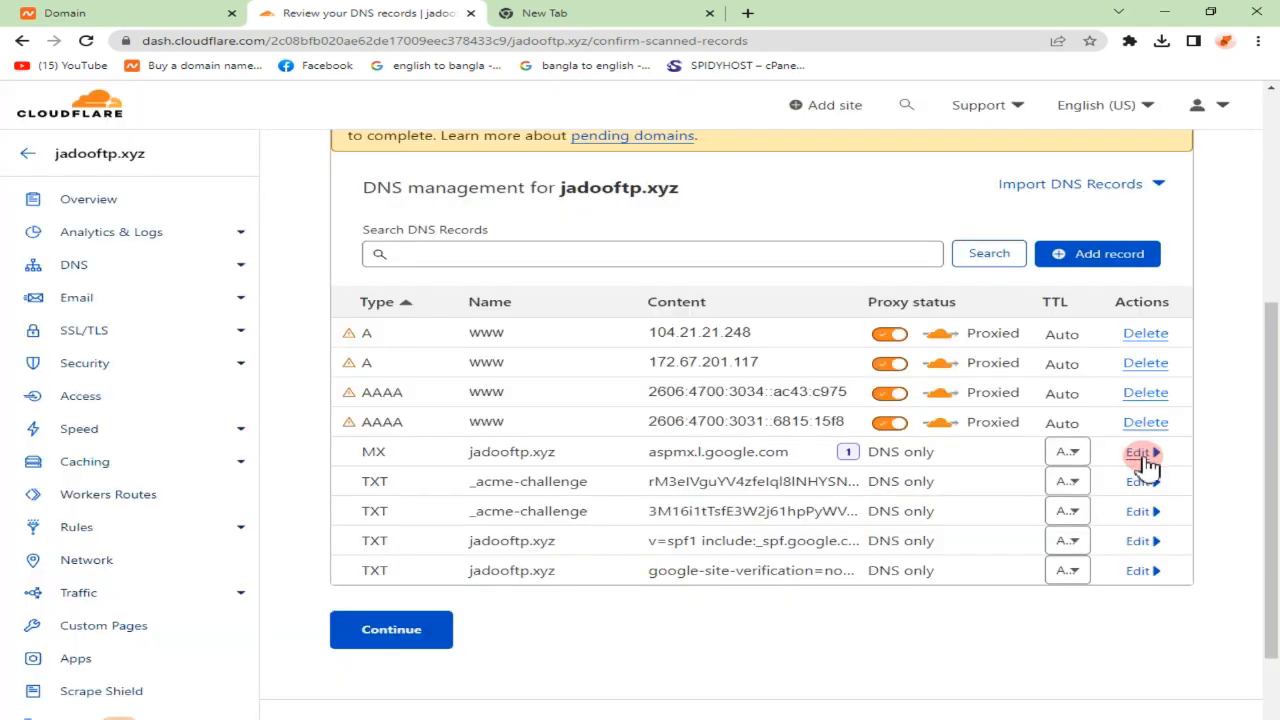
- Delete all remaining MX, TXT, A and AAAA records of jadooftp.xyz, including the www AAAA record 2606:4700:3031::6815:15f8
left_click(1143, 452)
left_click(1160, 384)
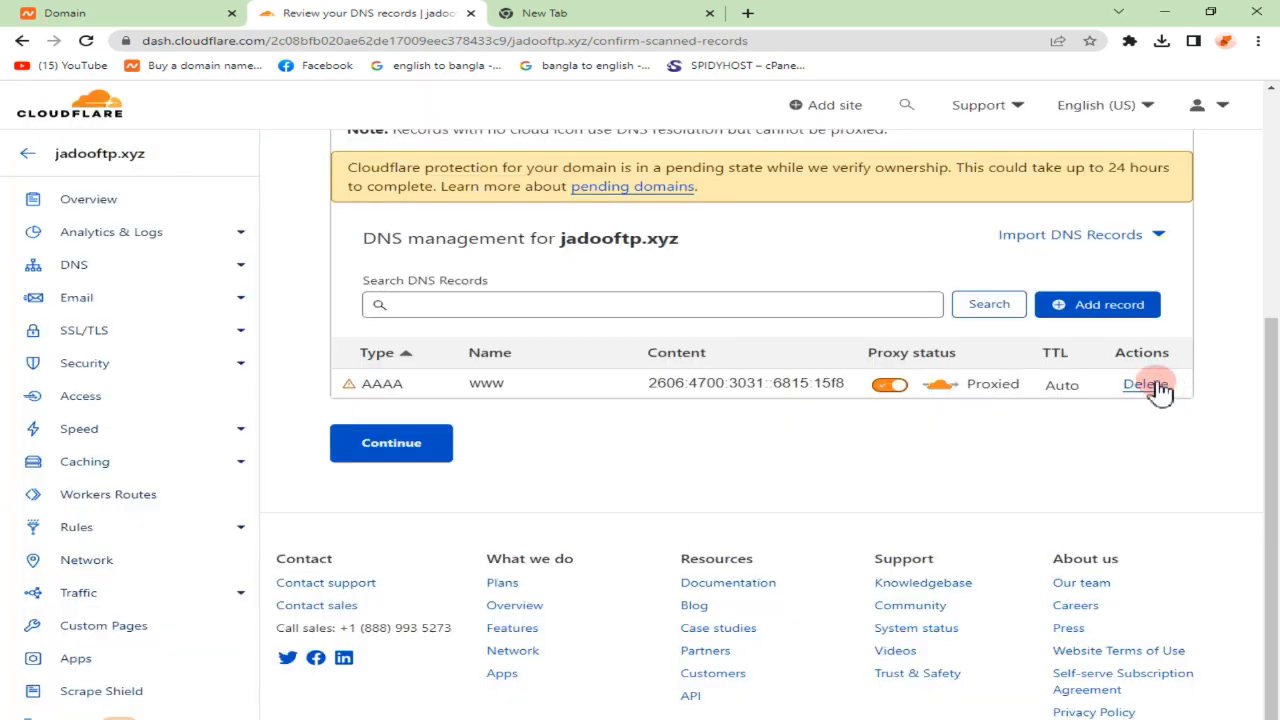
left_click(1160, 388)
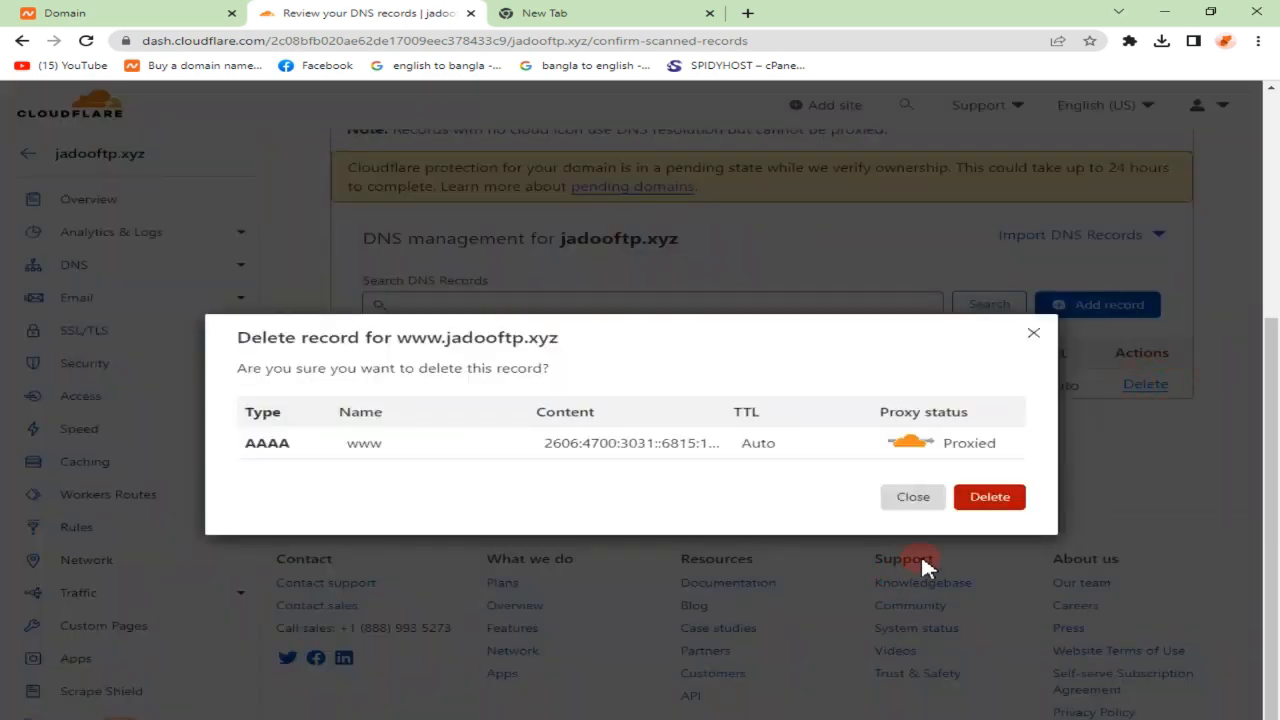
left_click(992, 505)
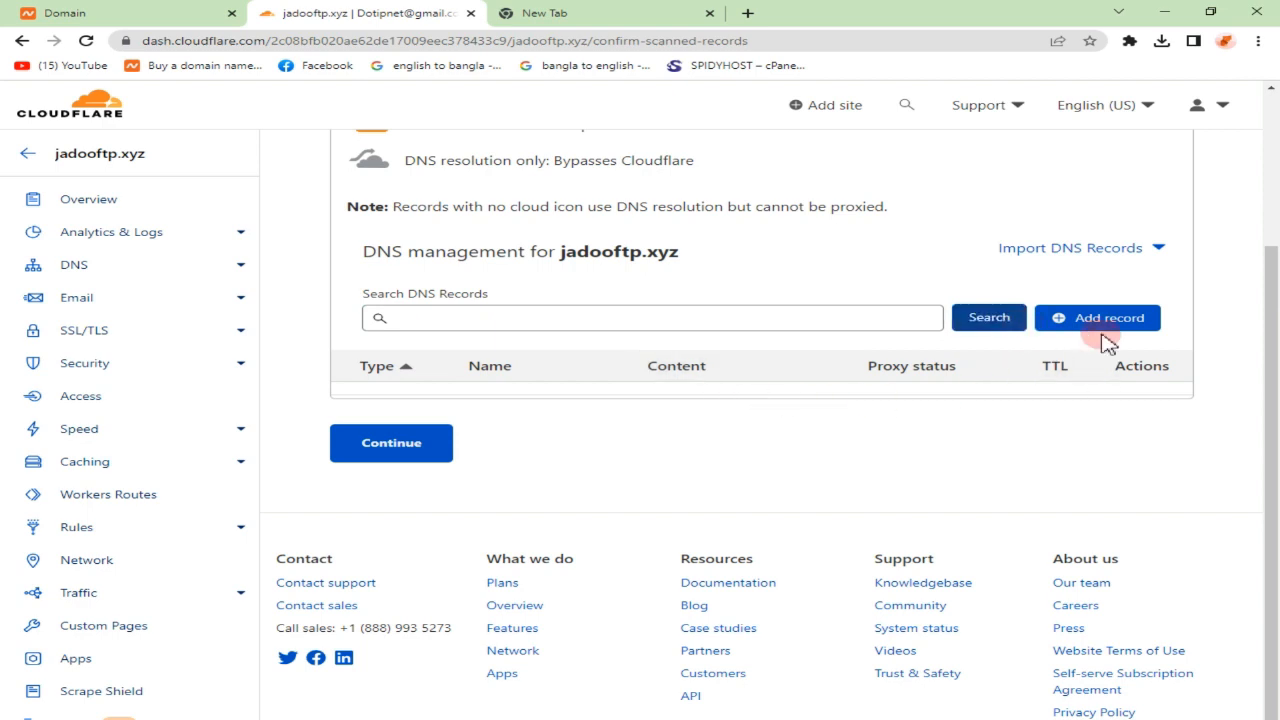
- Start a new DNS record of type A and set its name to the domain jadooftp.xyz
left_click(1110, 320)
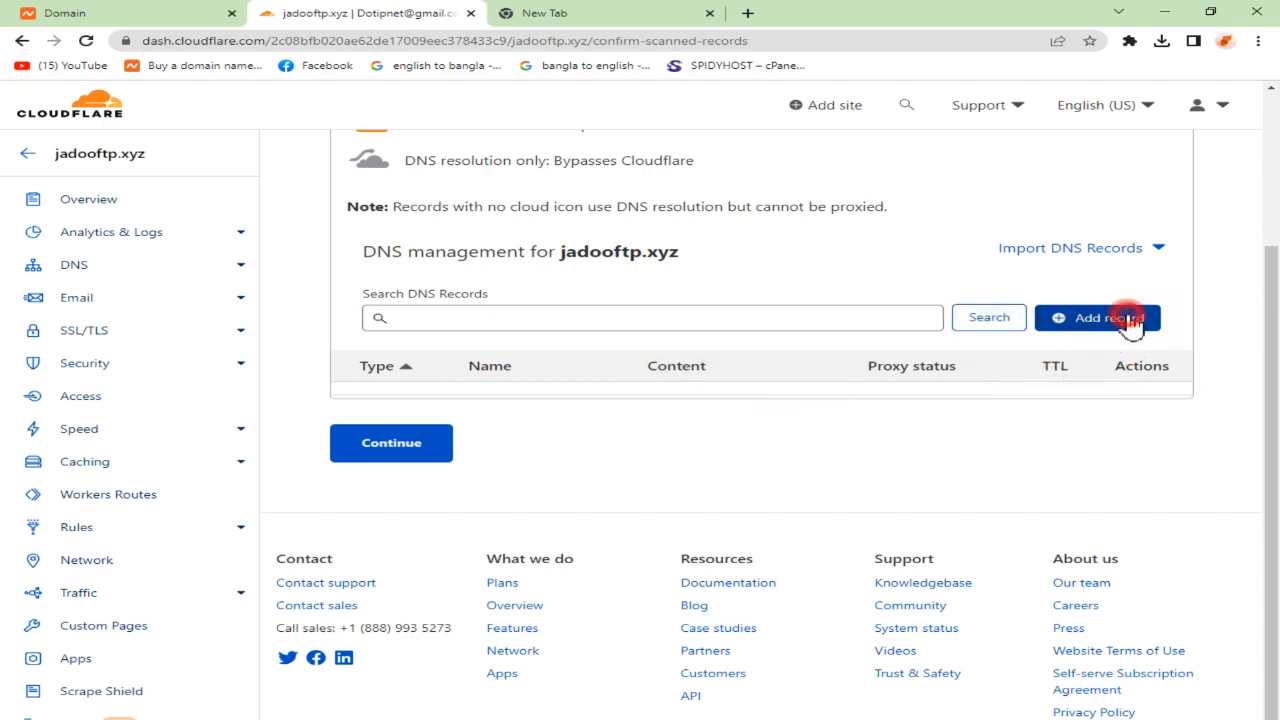
left_click(413, 420)
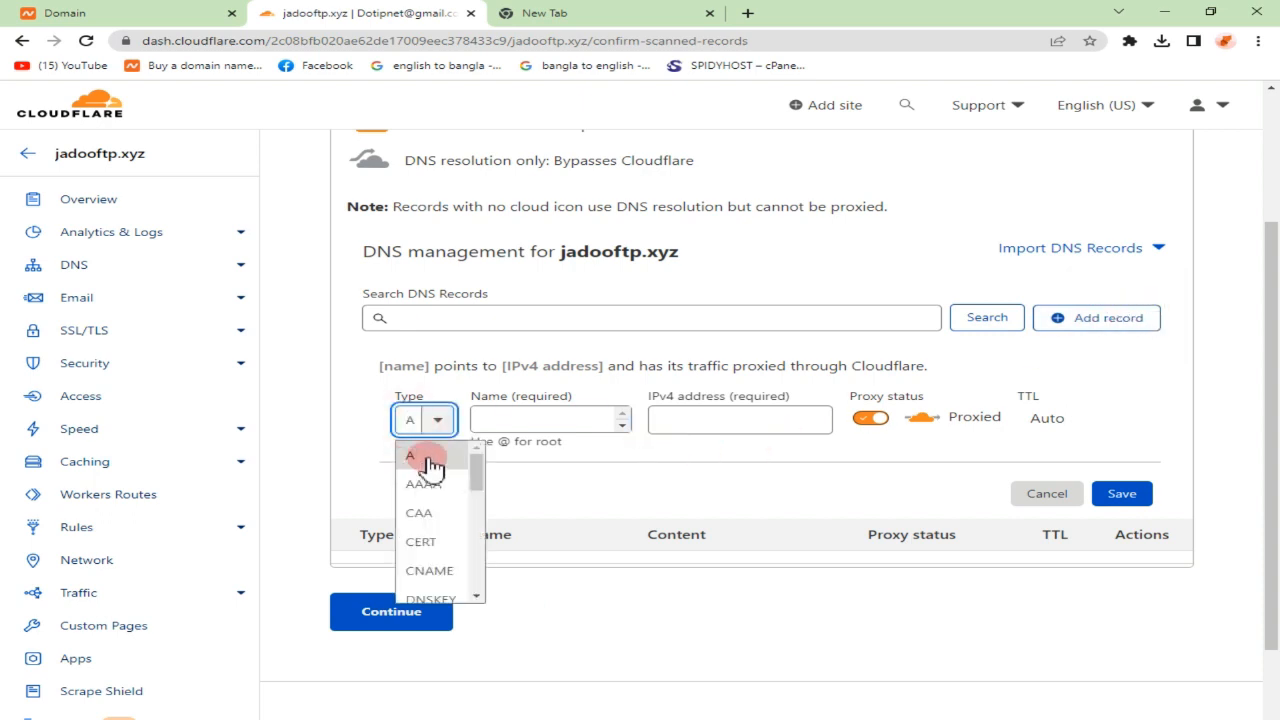
left_click(413, 460)
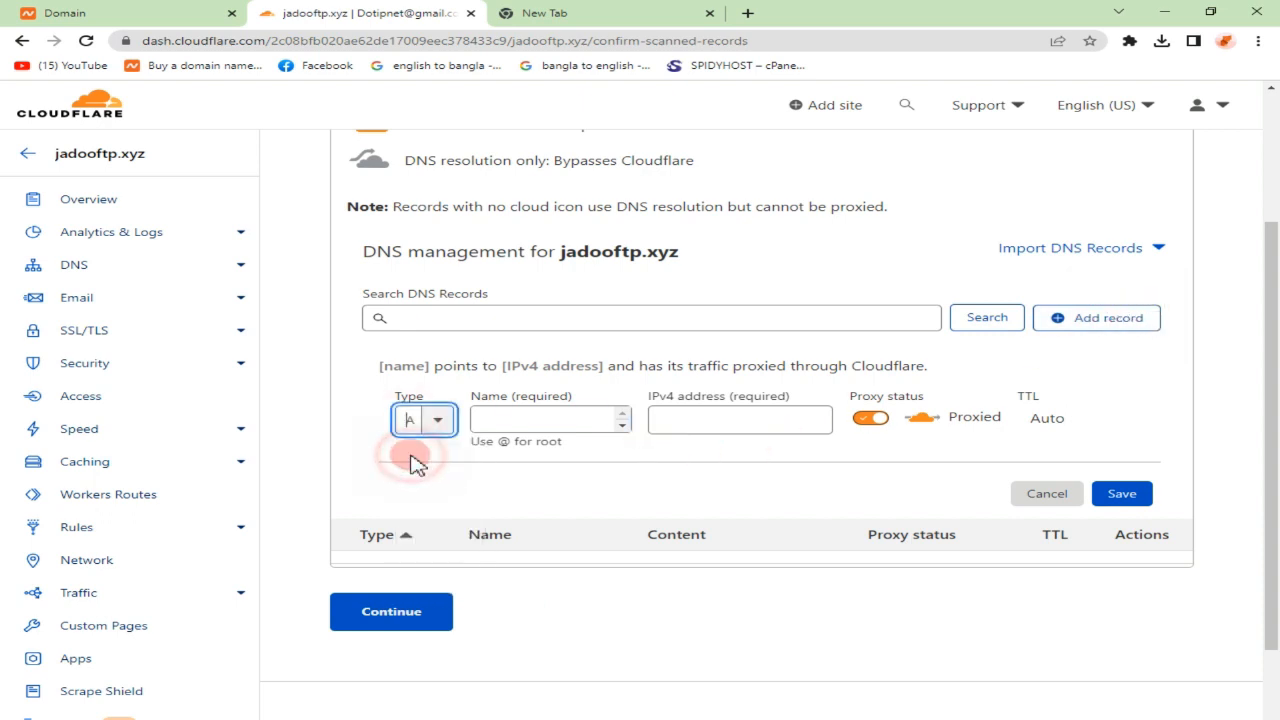
left_click(527, 422)
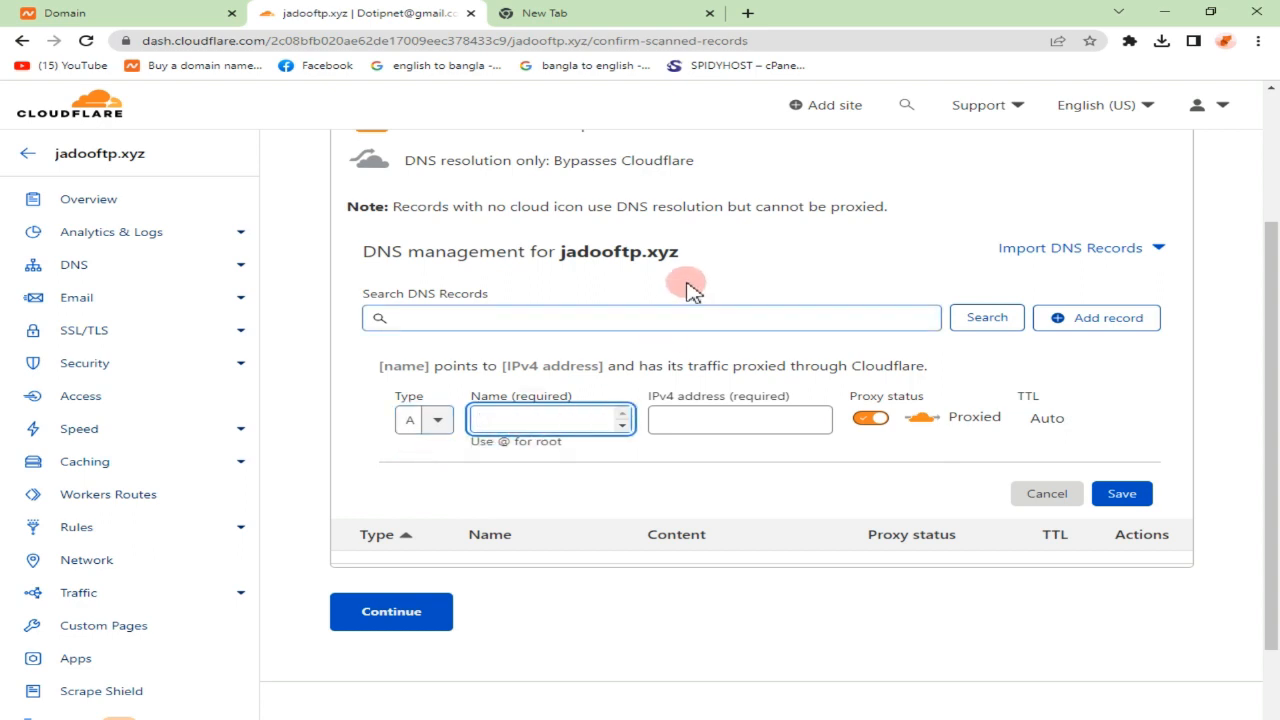
left_click_drag(687, 266, 562, 254)
key("ctrl+c")
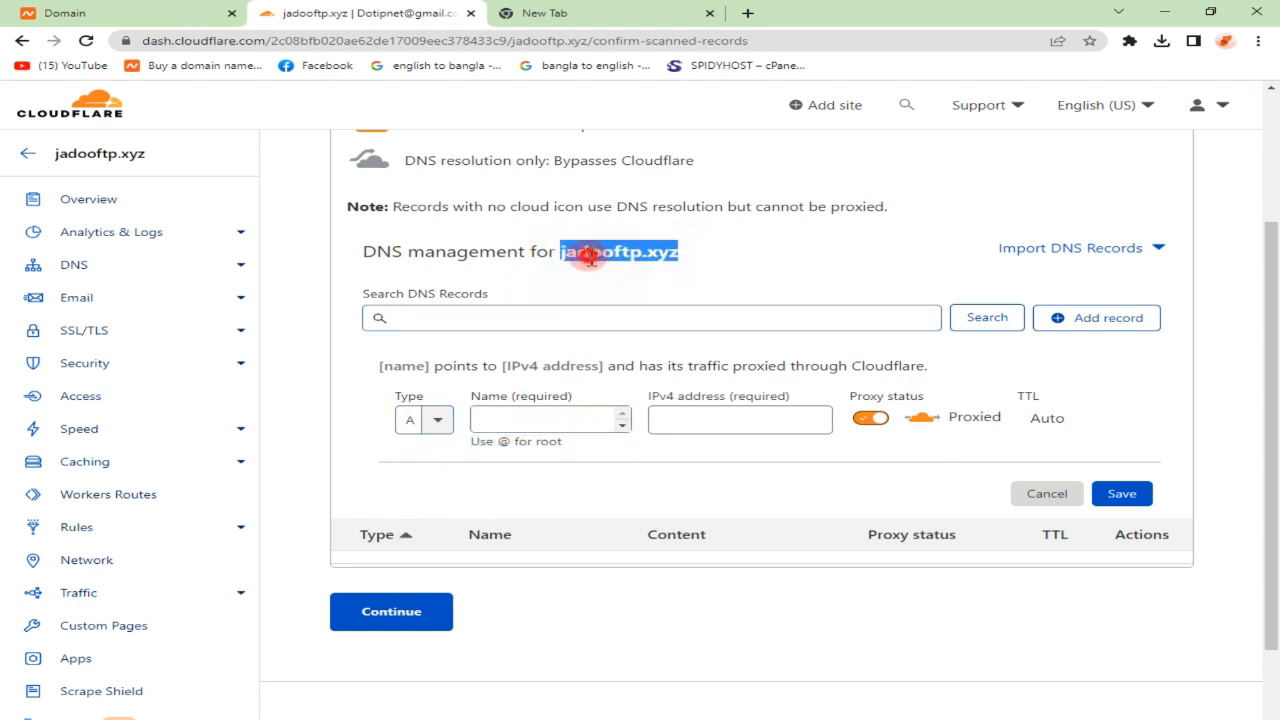
right_click(530, 412)
left_click(580, 533)
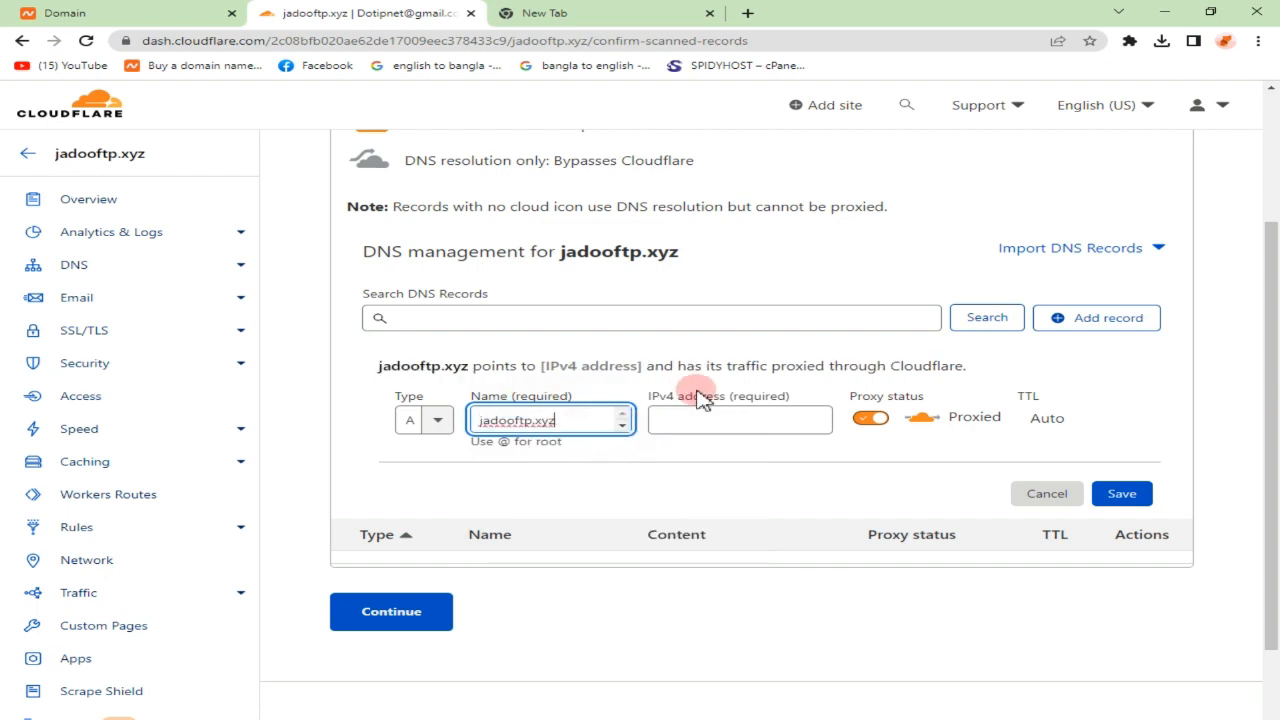
- Copy the shared IP address 172.104.207.179 from the hosting account's cPanel into the A record's IPv4 address and save the record in Cloudflare
left_click(692, 421)
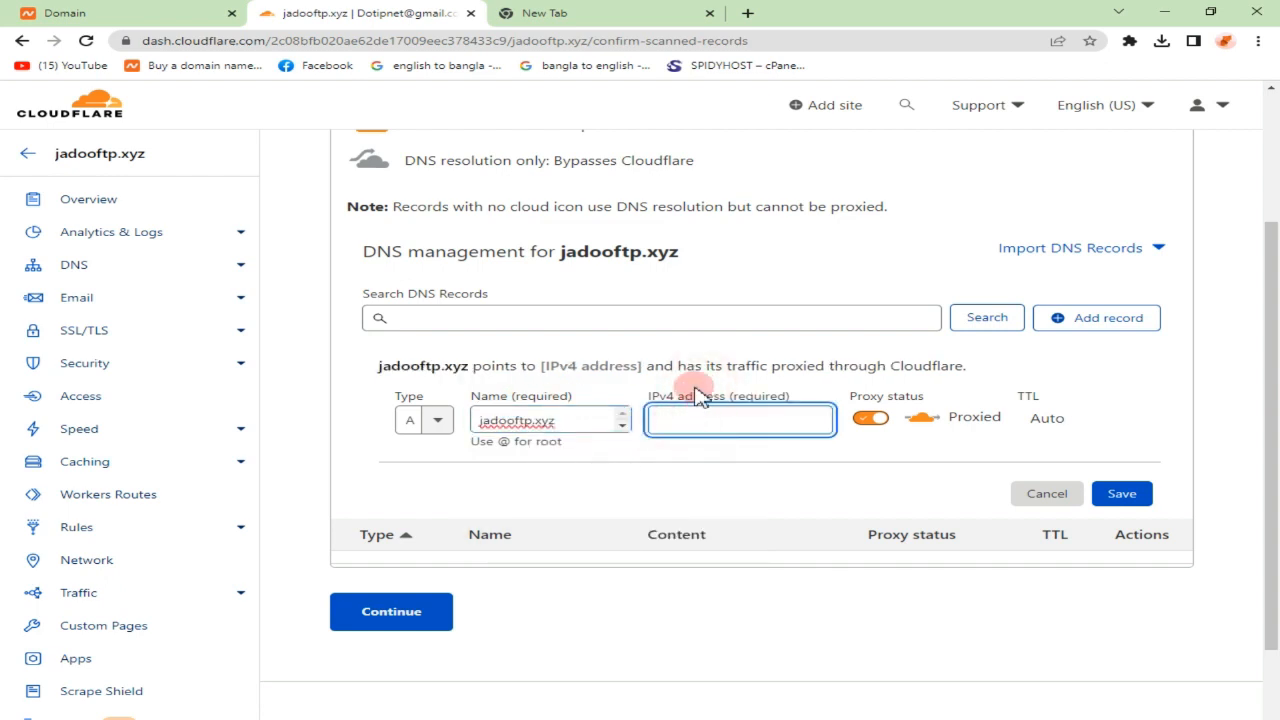
left_click(637, 10)
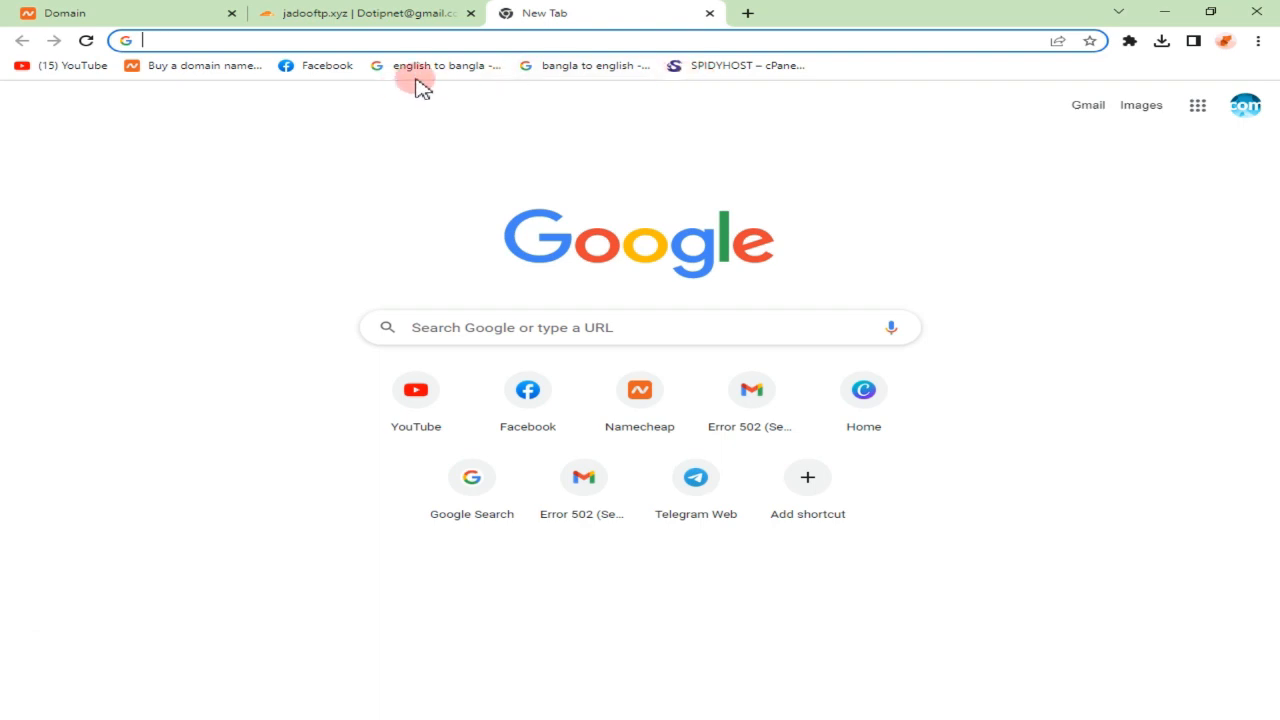
left_click(738, 65)
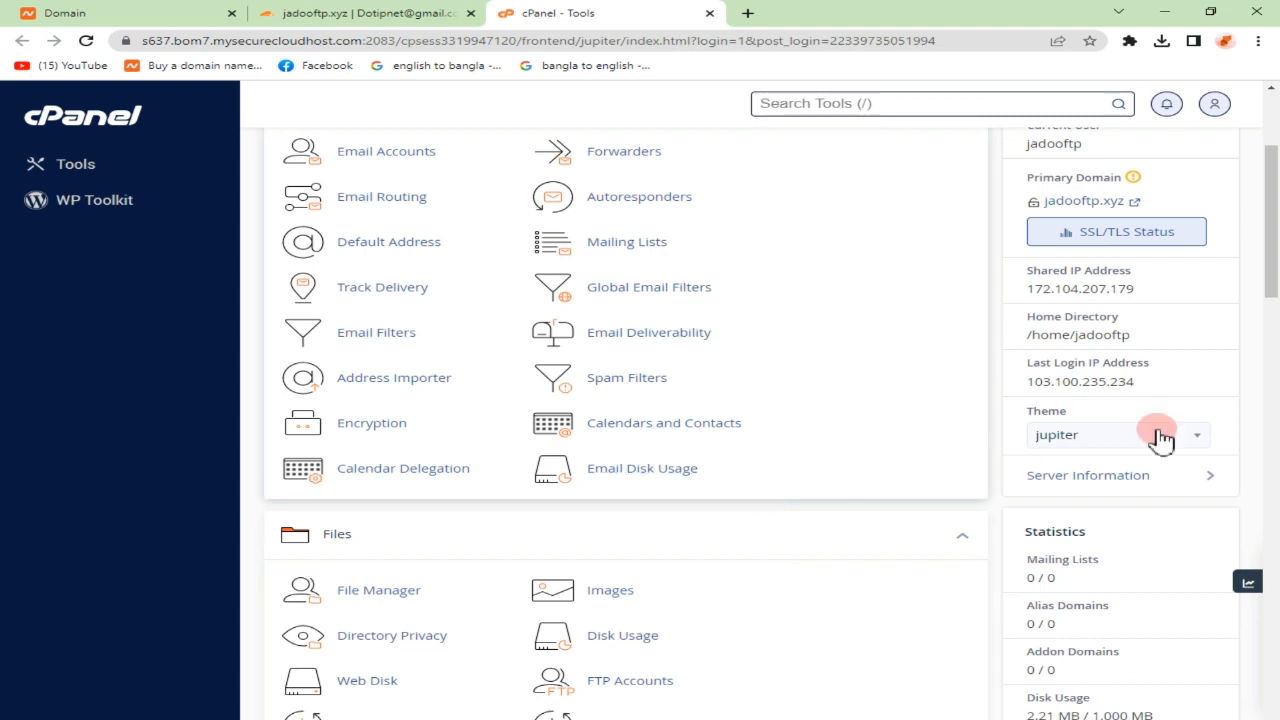
left_click(1087, 287)
right_click(1085, 288)
left_click(1100, 296)
left_click(398, 15)
right_click(705, 418)
left_click(755, 537)
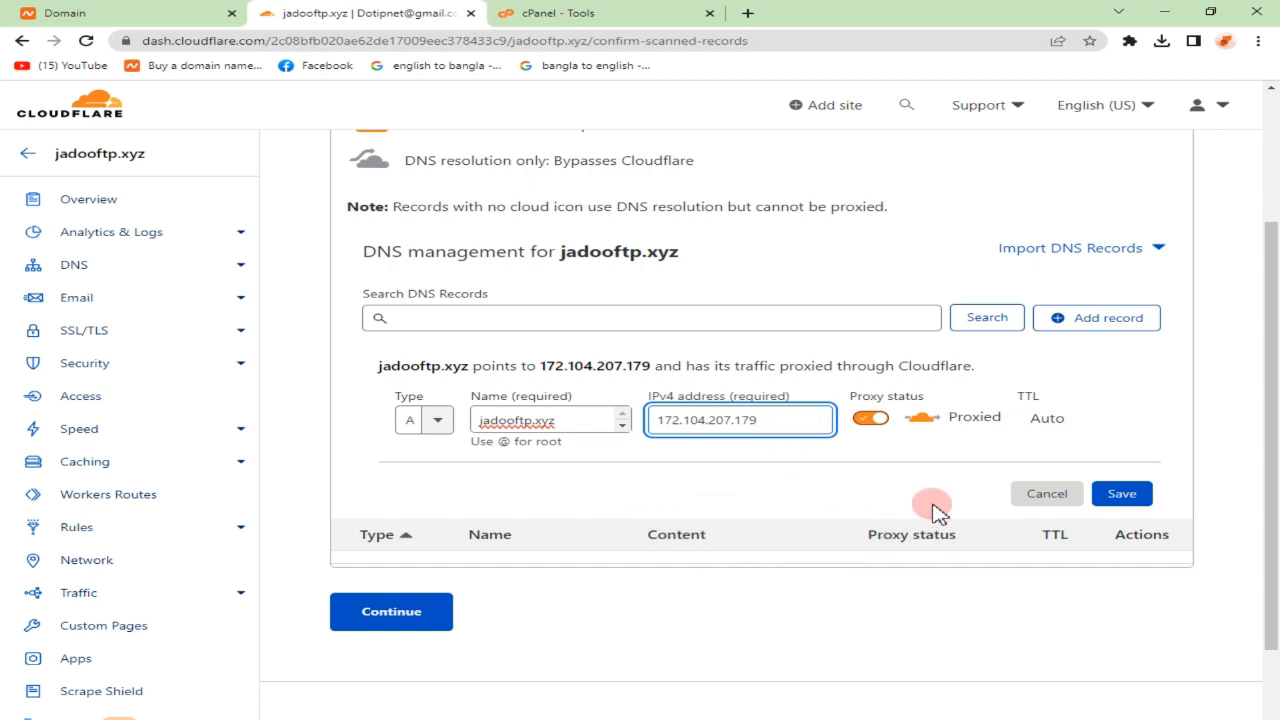
left_click(1122, 494)
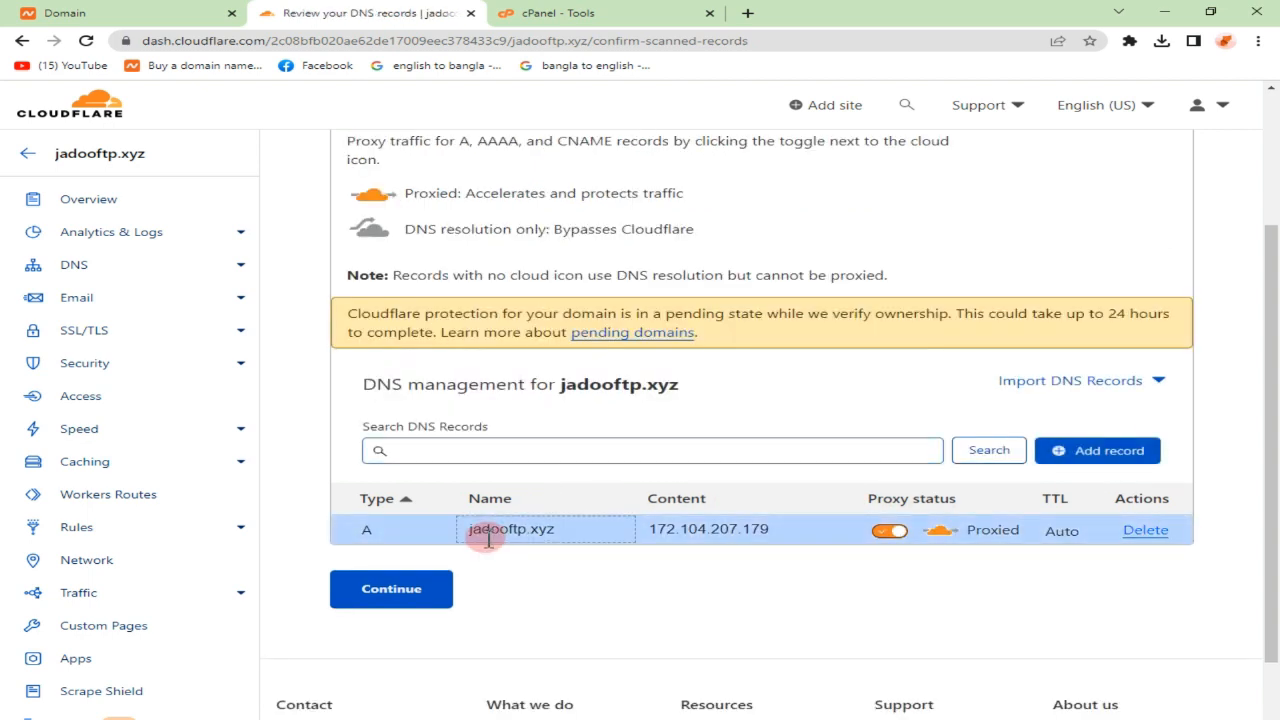
- Start another DNS record and set its type to CNAME
left_click(1115, 455)
left_click(412, 551)
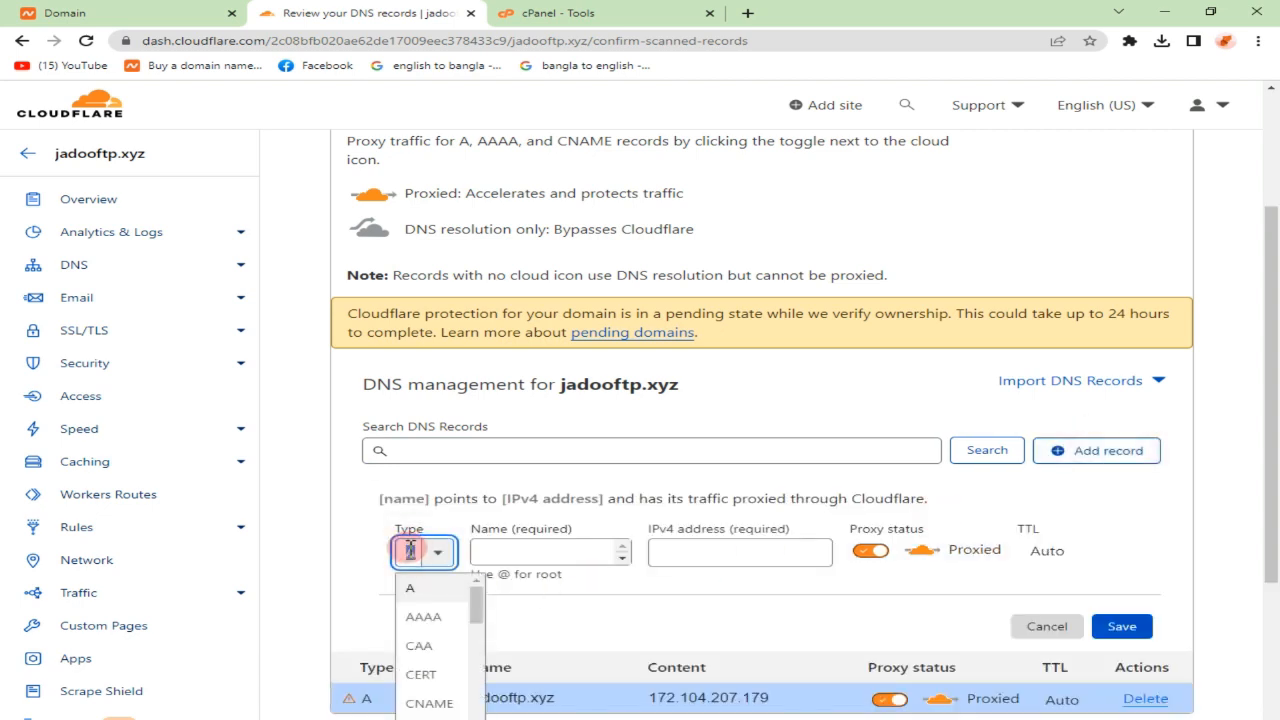
type("cn")
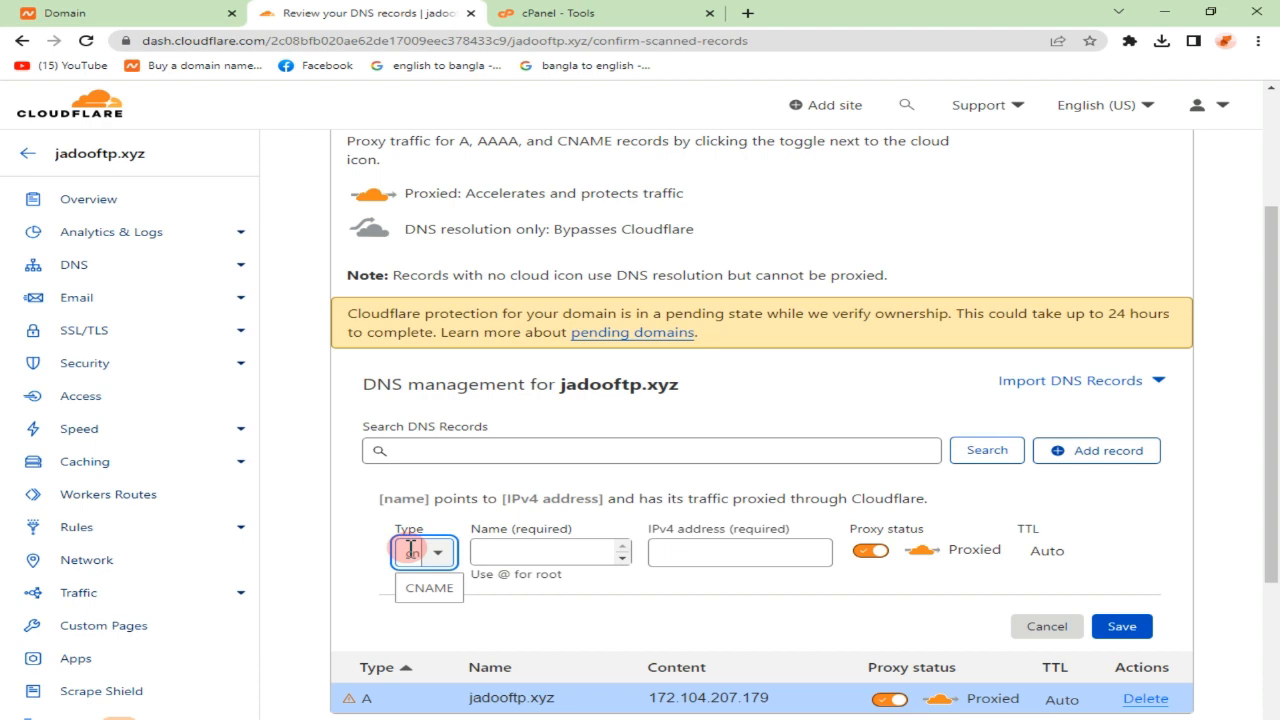
left_click(429, 589)
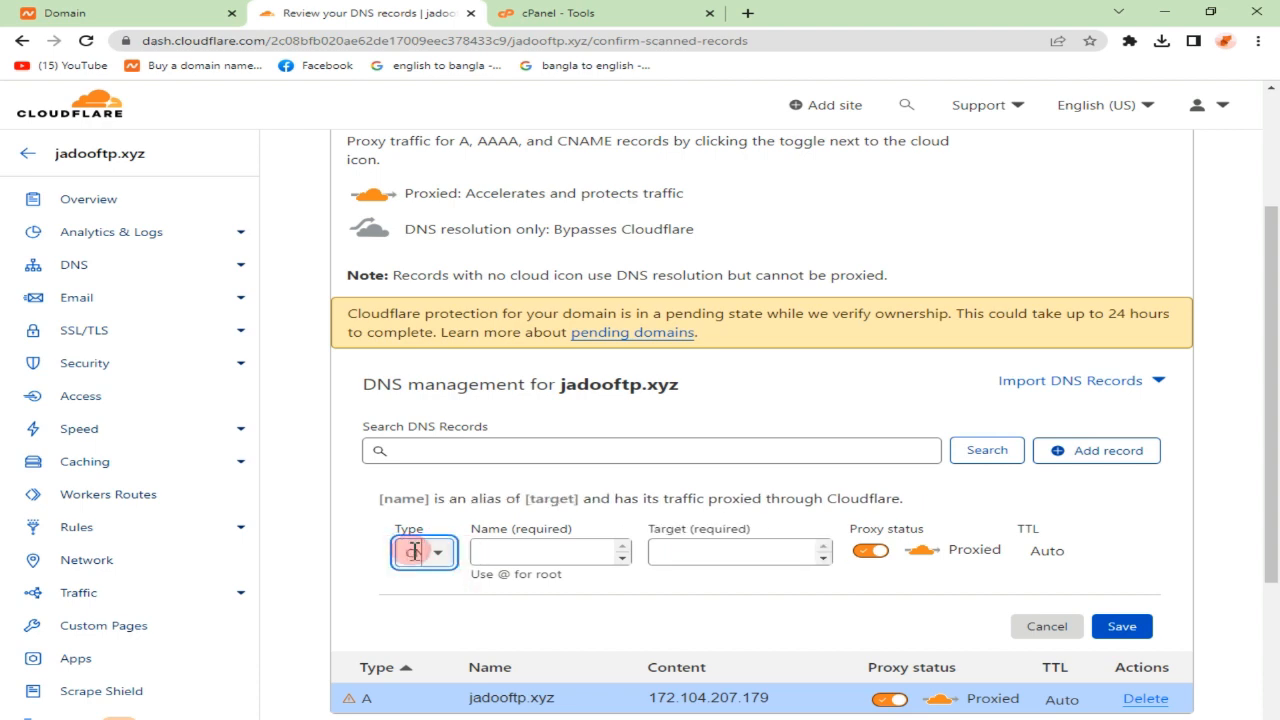
left_click(414, 551)
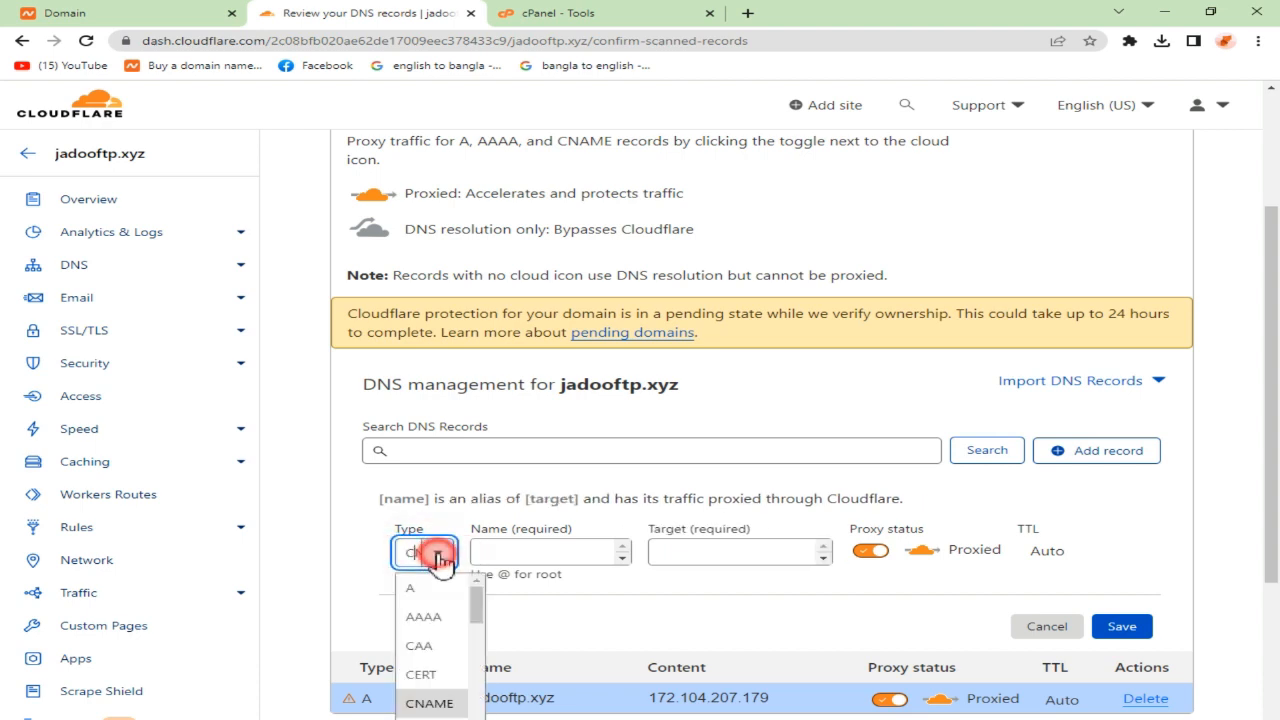
left_click(445, 703)
left_click(437, 556)
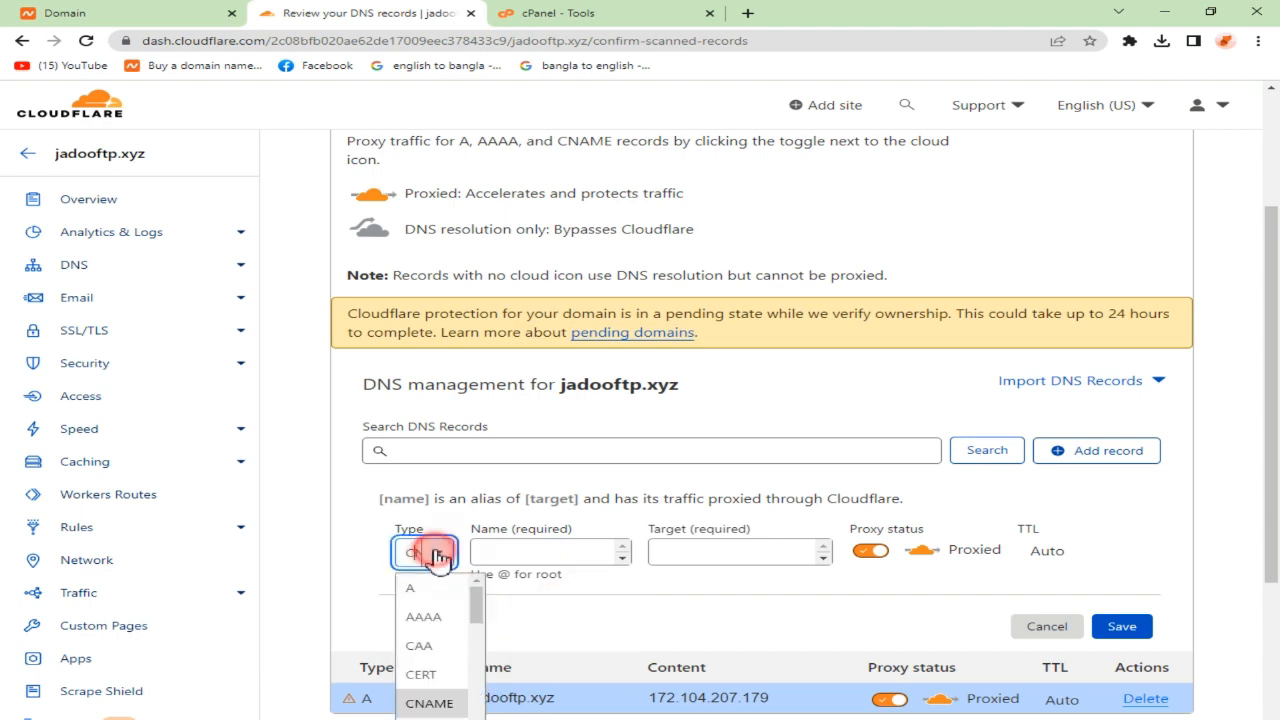
left_click(425, 674)
left_click(443, 553)
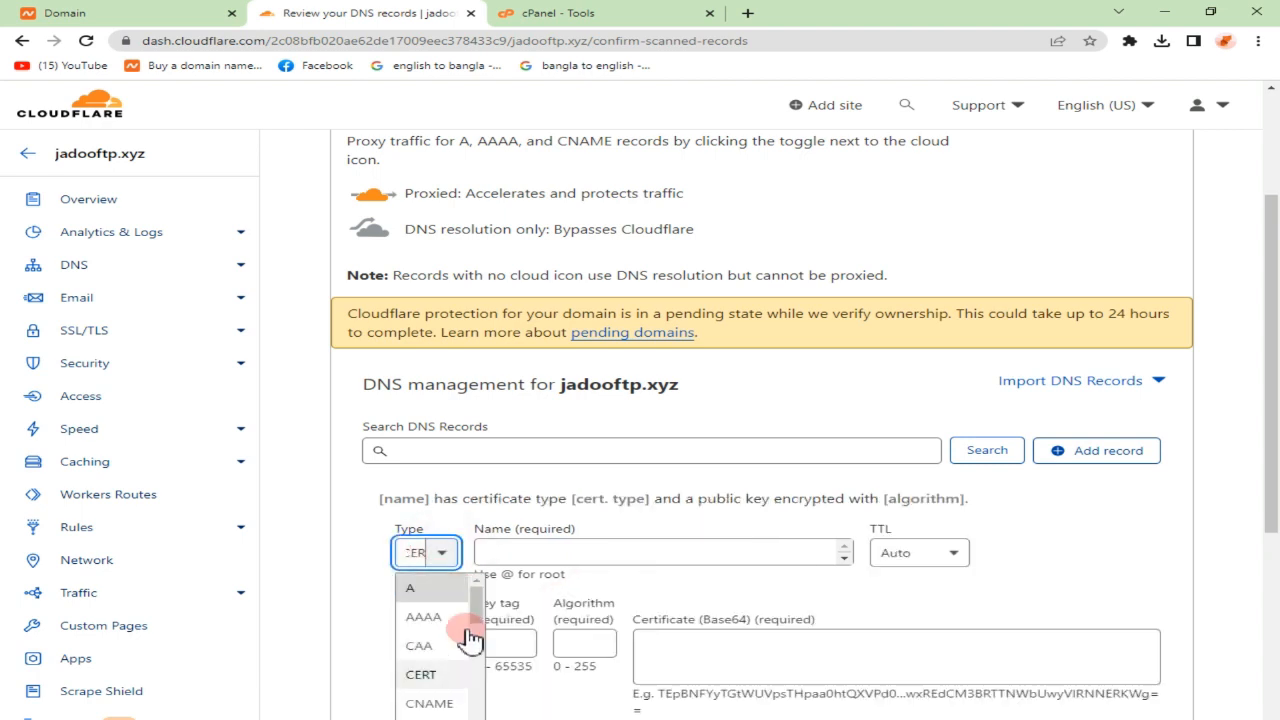
left_click(430, 701)
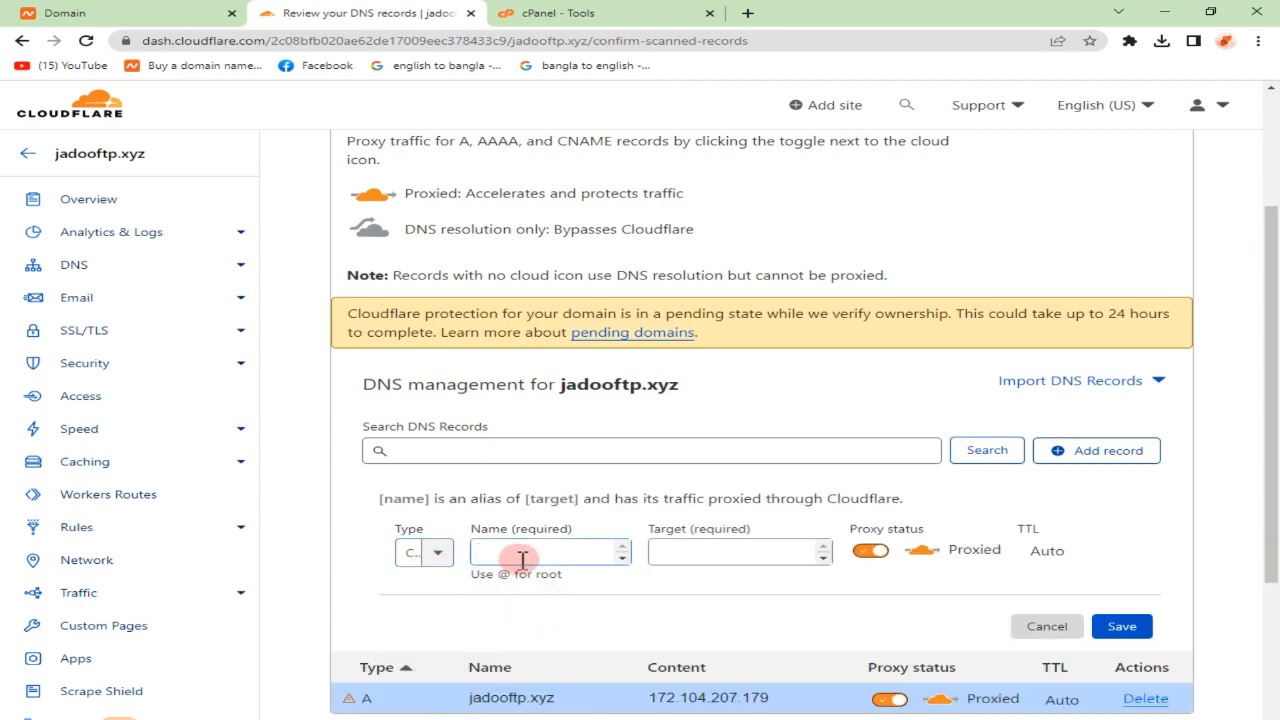
key("ctrl+minus")
key("ctrl+plus")
key("ctrl+plus")
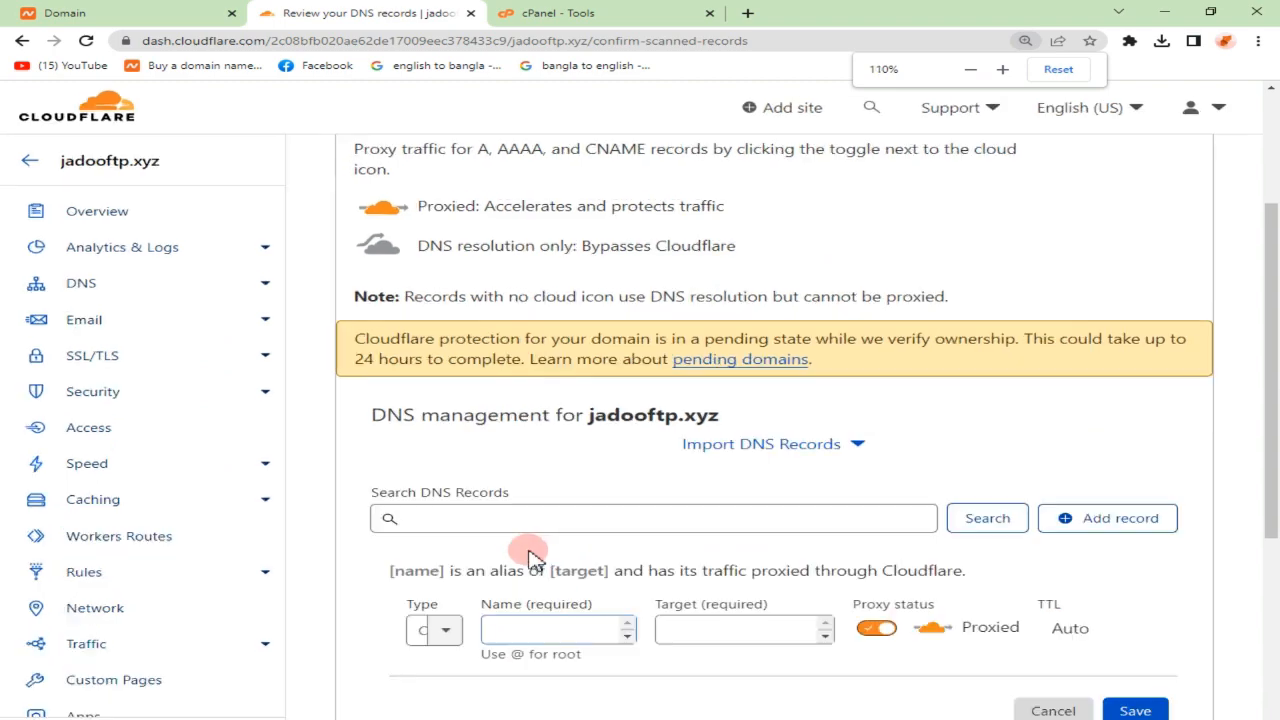
key("ctrl+plus")
key("ctrl+plus")
key("ctrl+minus")
key("ctrl+minus")
key("ctrl+minus")
key("ctrl+minus")
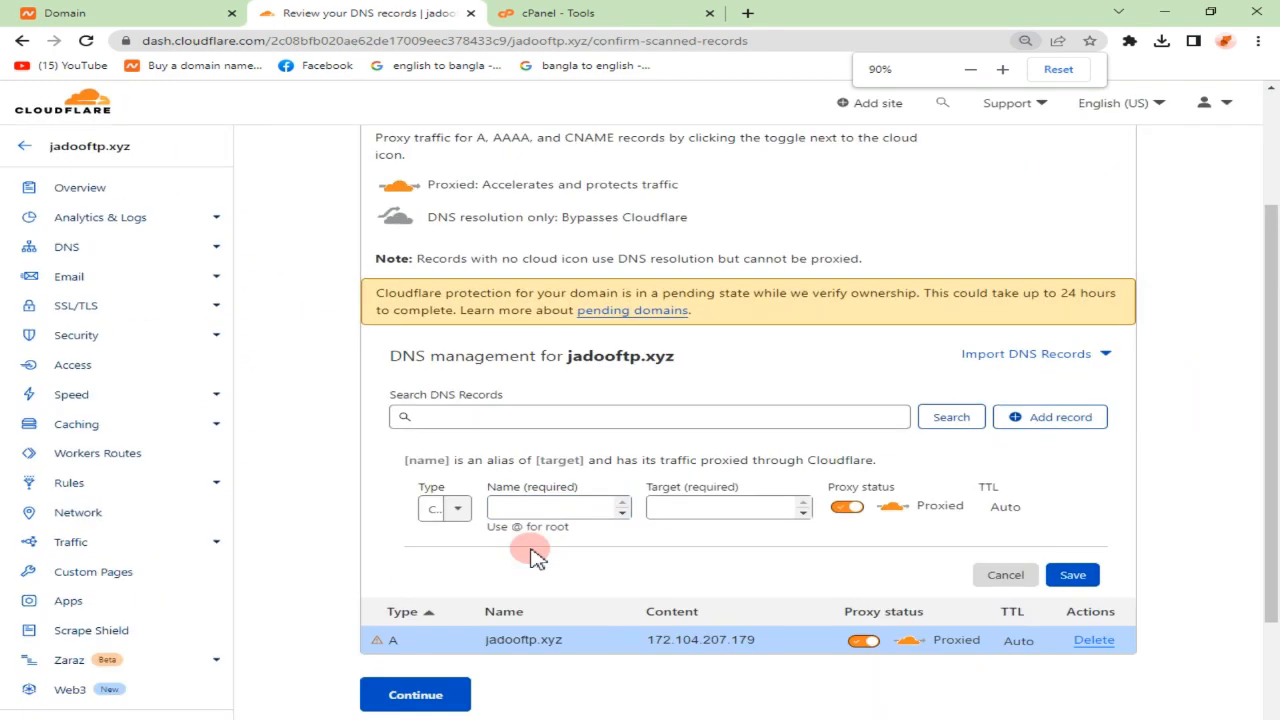
key("ctrl+plus")
left_click(533, 549)
left_click(445, 555)
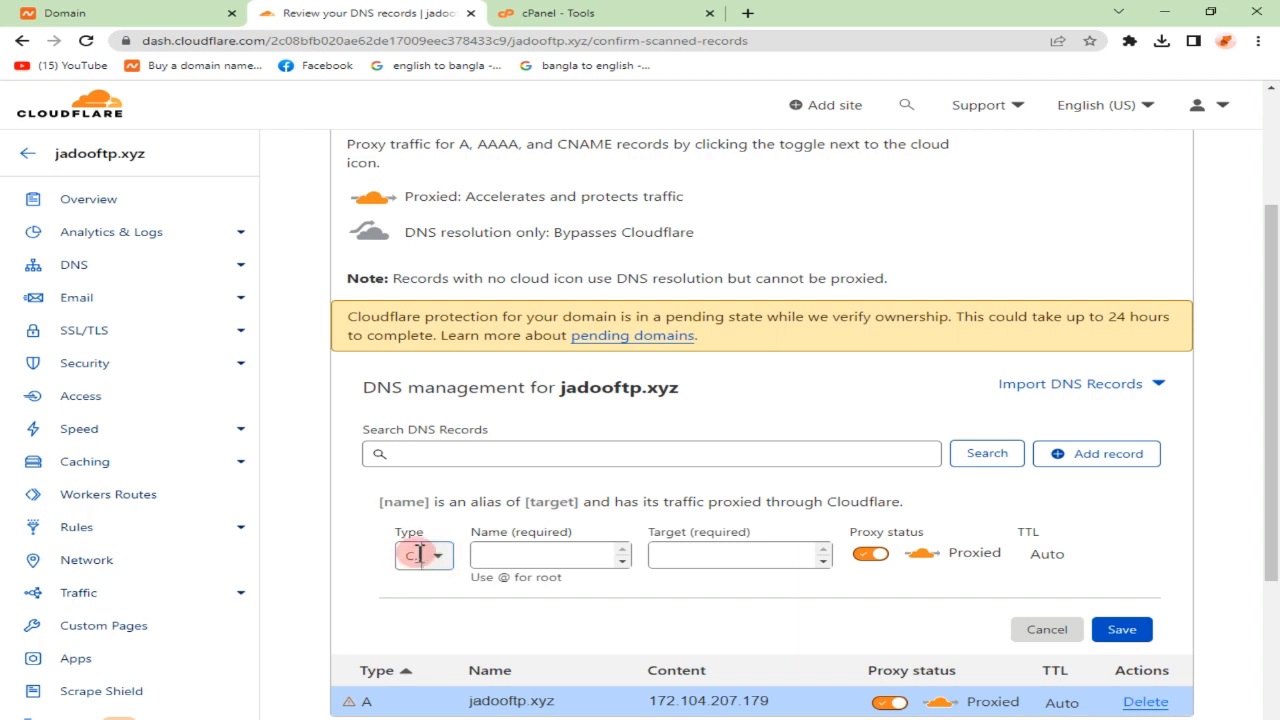
- Name the CNAME record www, set its target to jadooftp.xyz and save it
left_click(518, 557)
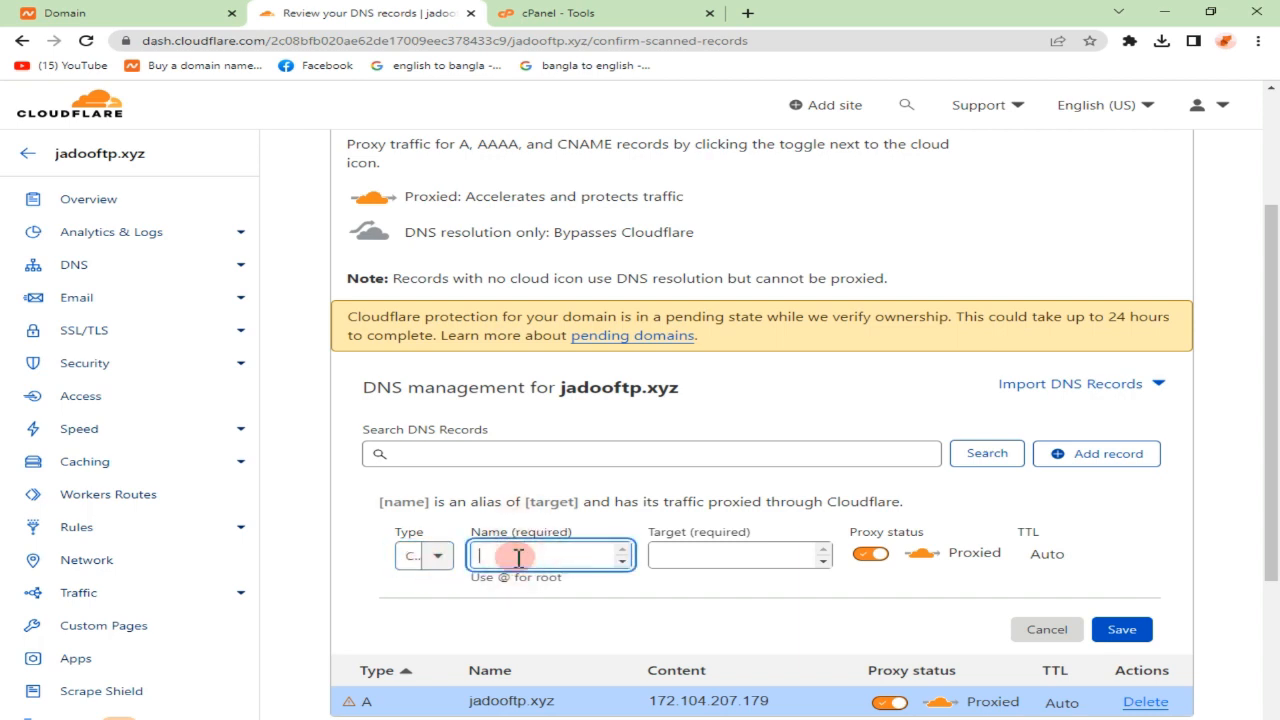
type("www")
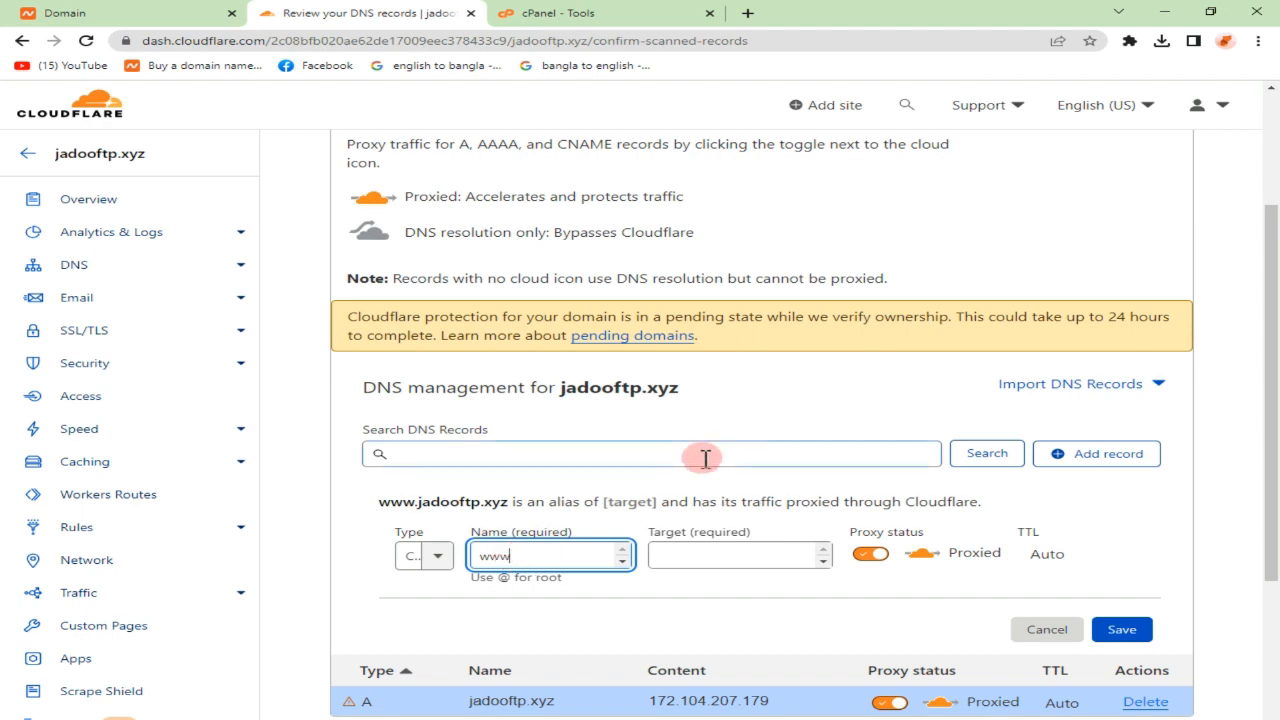
left_click(737, 552)
left_click_drag(700, 386, 578, 393)
right_click(566, 393)
right_click(585, 388)
left_click(600, 399)
right_click(738, 549)
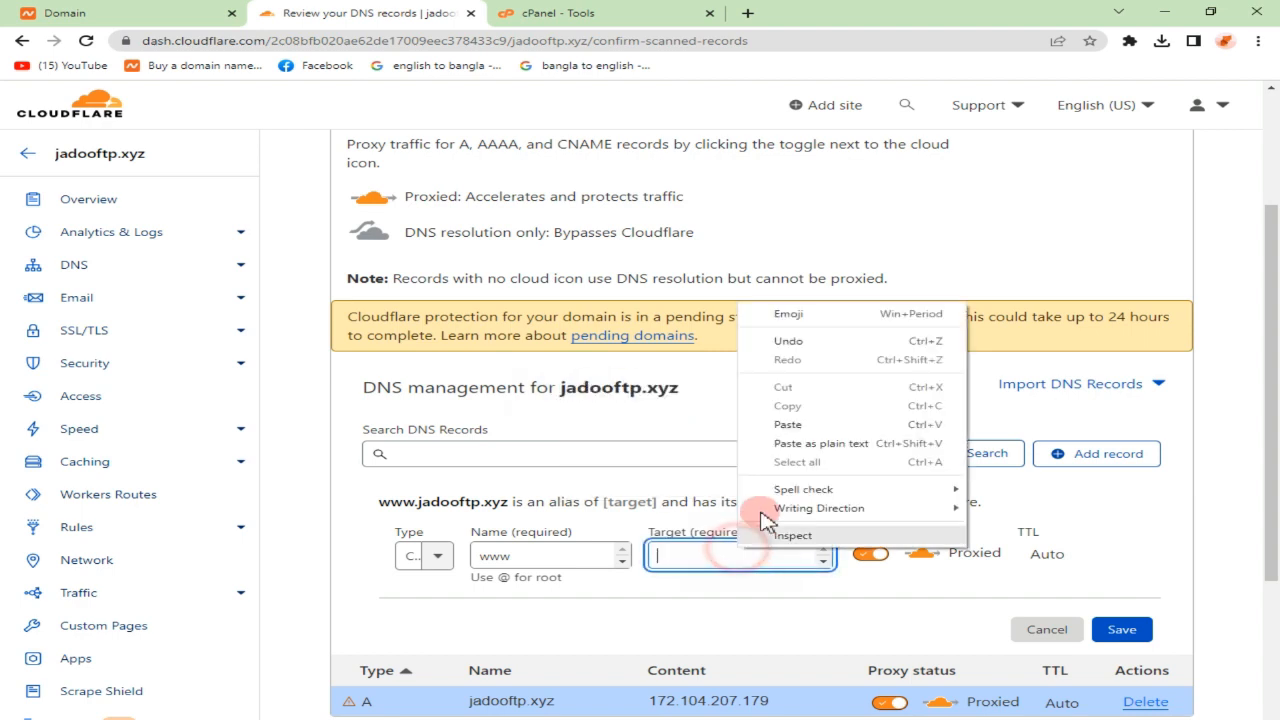
left_click(795, 424)
left_click(1120, 629)
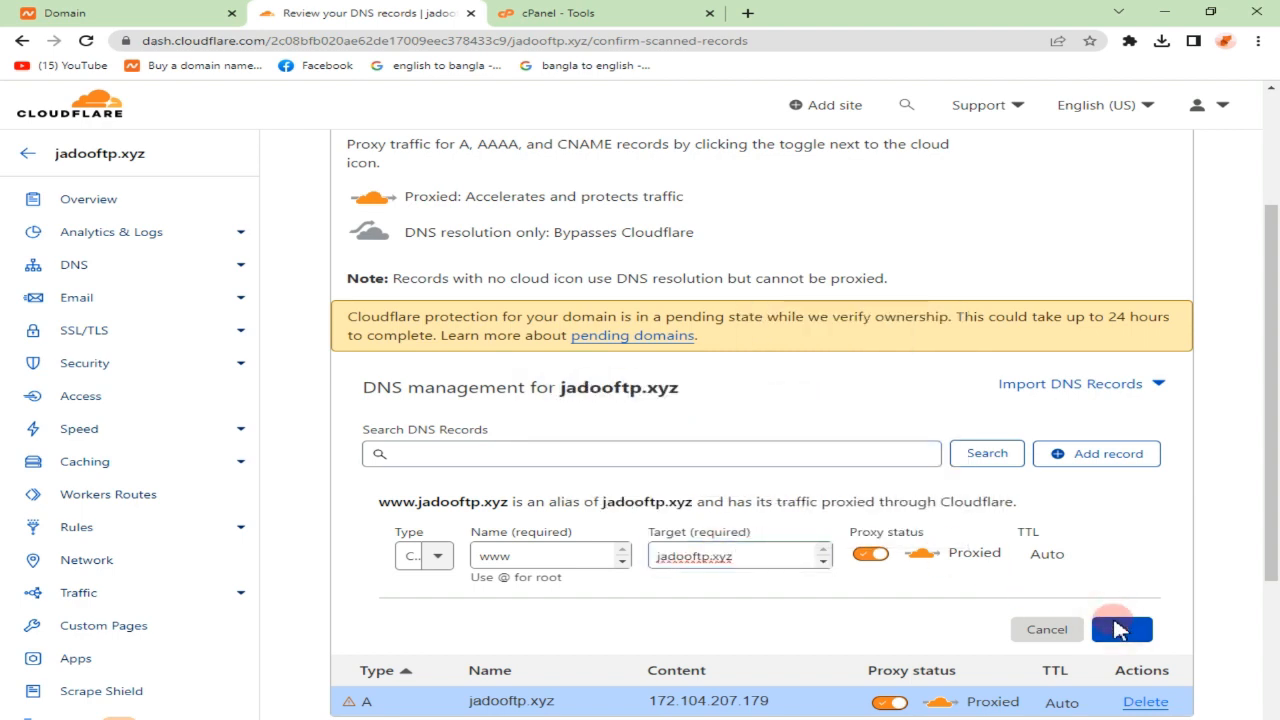
left_click(500, 640)
- Continue from the DNS records review to the nameserver instructions and examine which nameservers must be removed
scroll(503, 642, "down", 1)
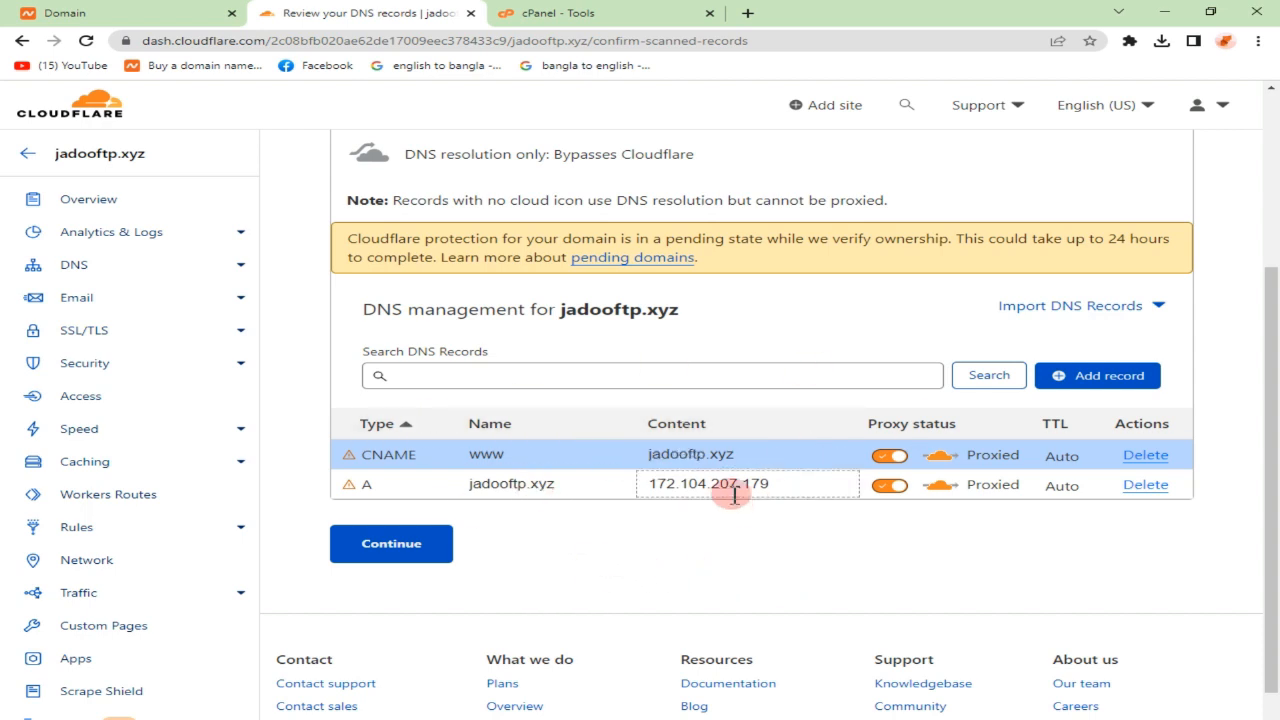
left_click(391, 543)
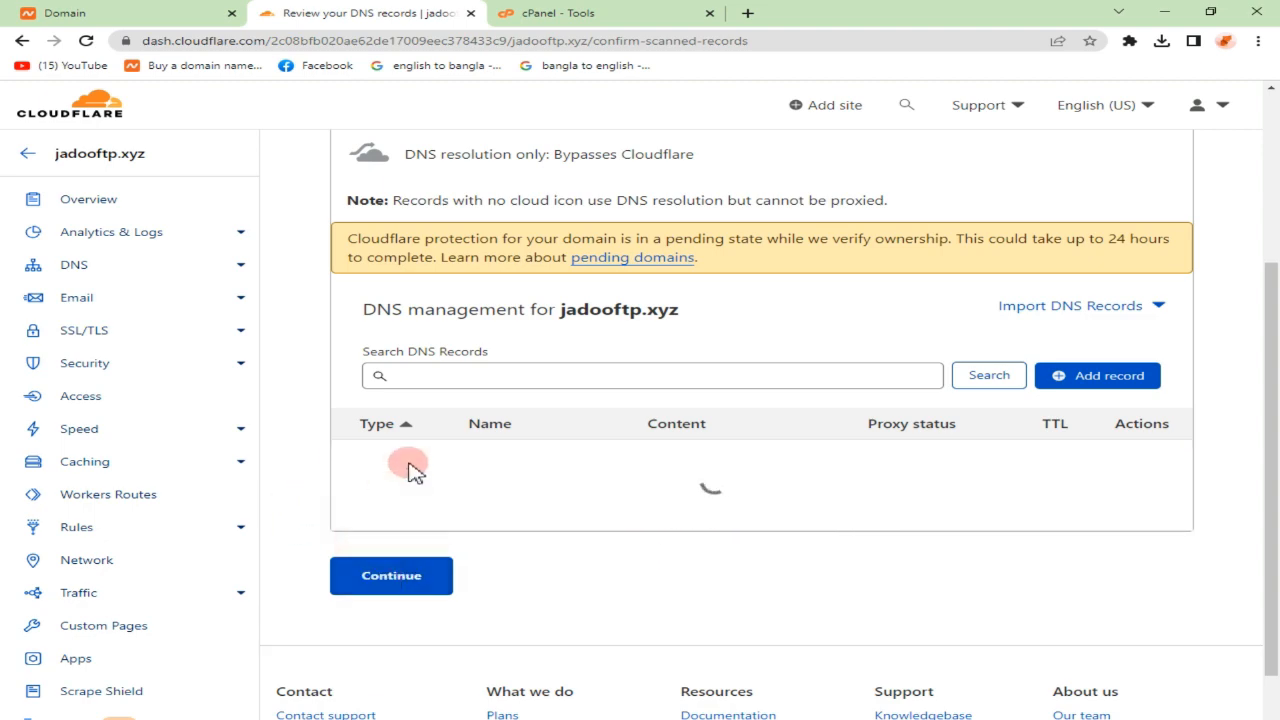
scroll(500, 423, "down", 2)
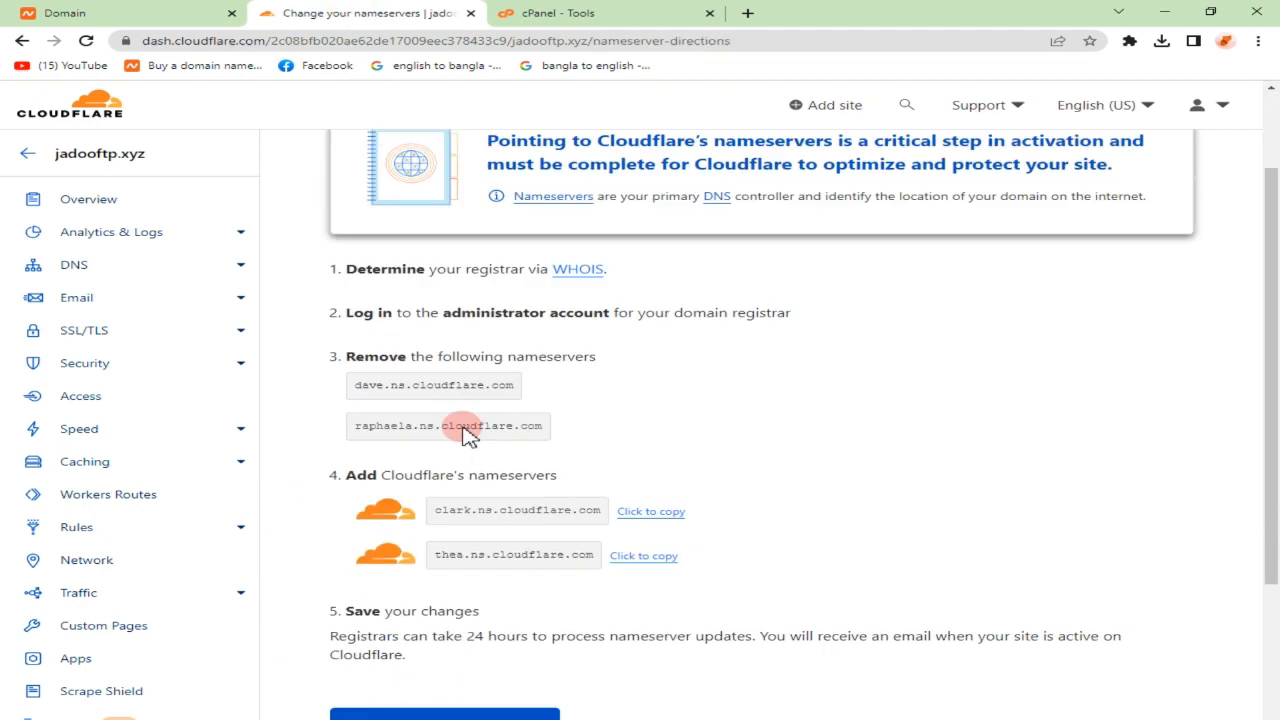
left_click_drag(335, 345, 586, 391)
left_click(400, 360)
double_click(400, 360)
left_click(437, 391)
left_click(429, 334)
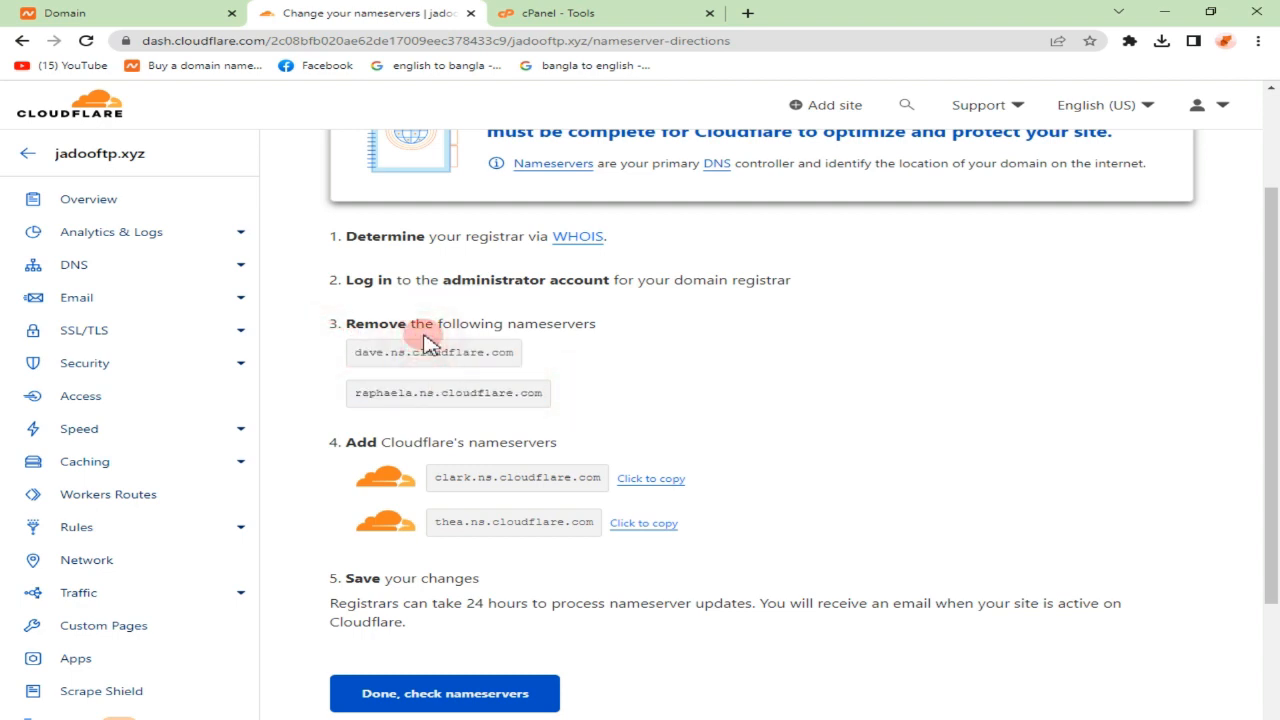
- Copy Cloudflare's nameserver clark.ns.cloudflare.com and enter it as the first custom nameserver of jadooftp.xyz in Namecheap
scroll(575, 355, "down", 1)
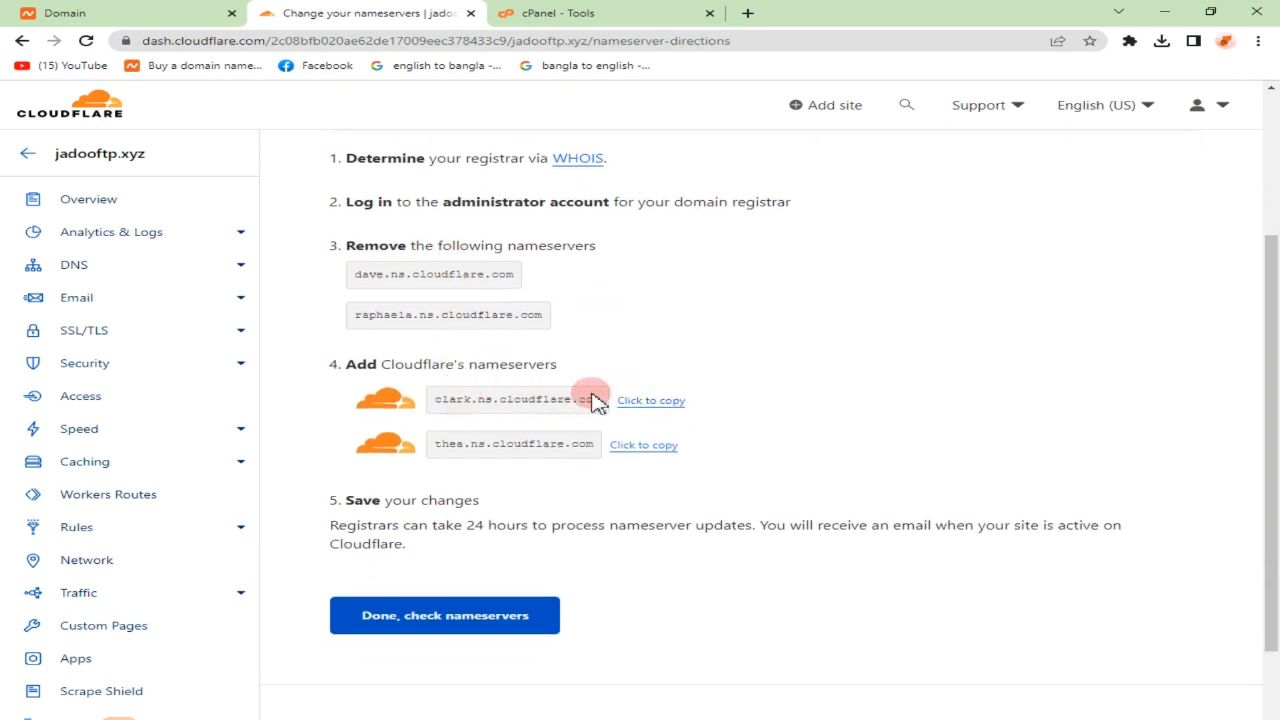
left_click(651, 400)
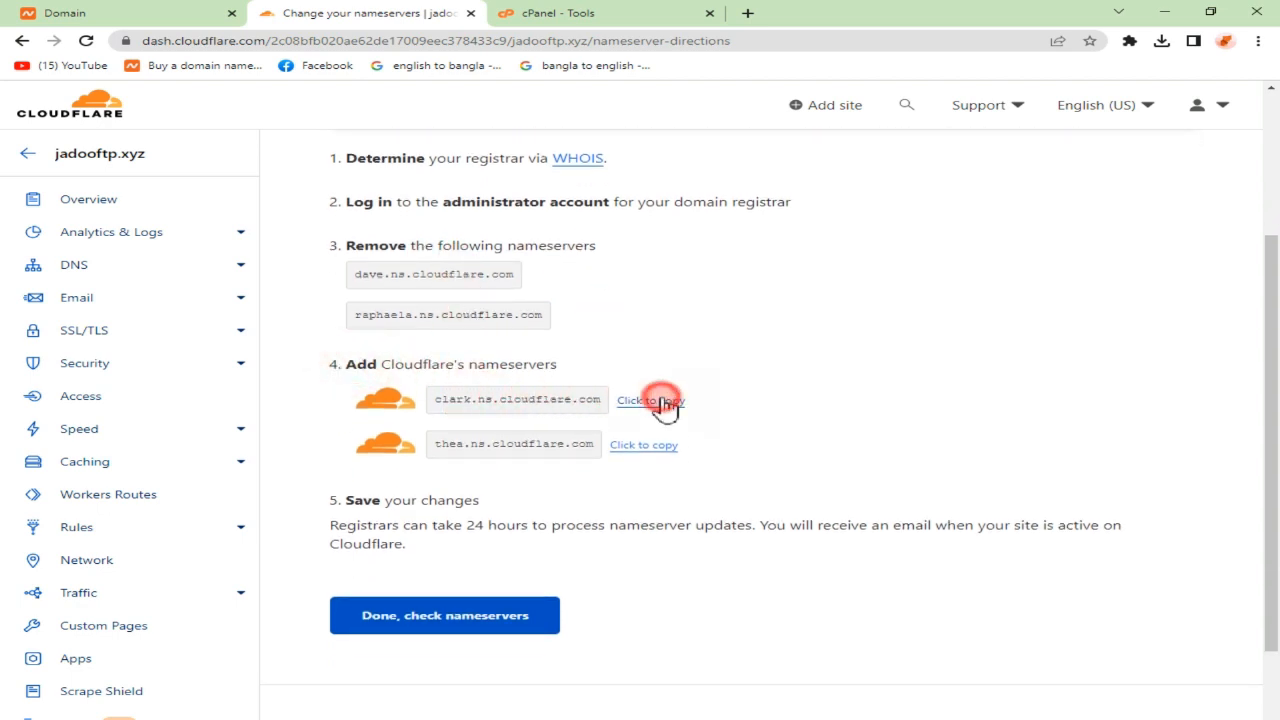
left_click(30, 12)
scroll(543, 500, "down", 3)
right_click(525, 440)
left_click(590, 560)
- Copy thea.ns.cloudflare.com from Cloudflare, enter it as the second custom nameserver in Namecheap and save the nameserver changes
left_click(485, 12)
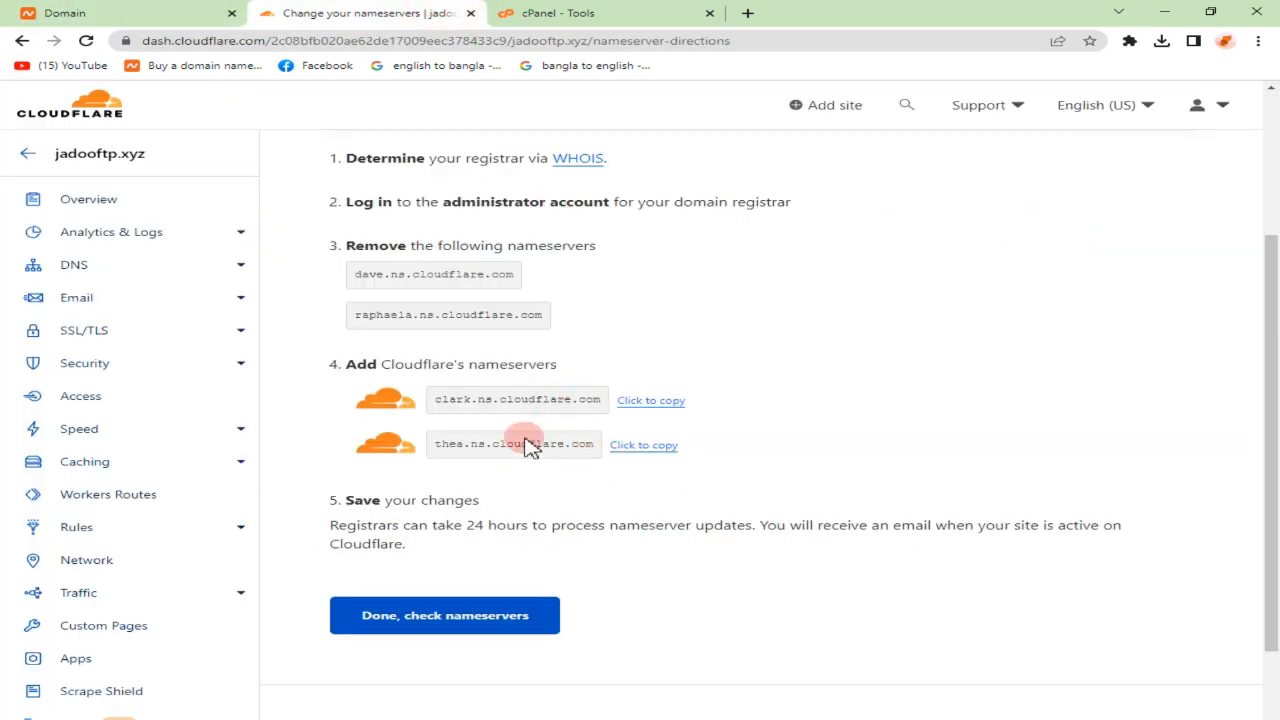
left_click(633, 447)
left_click(65, 12)
left_click(543, 451)
right_click(545, 455)
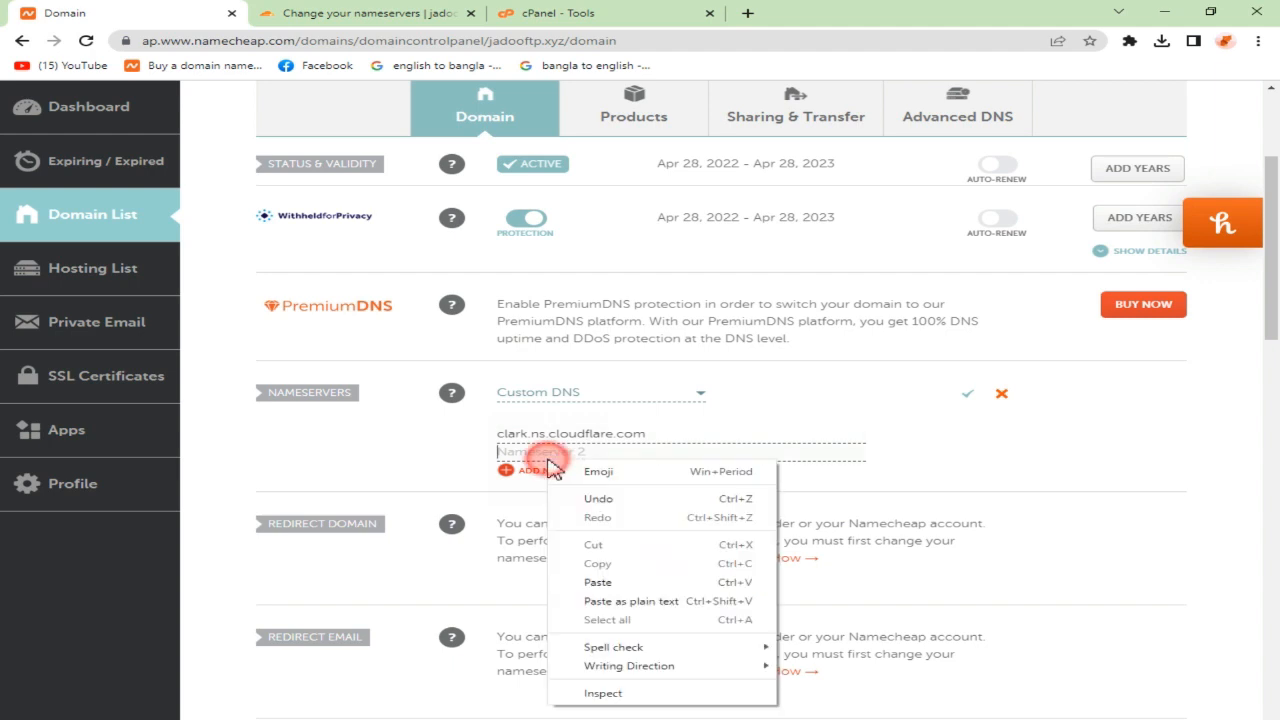
left_click(588, 577)
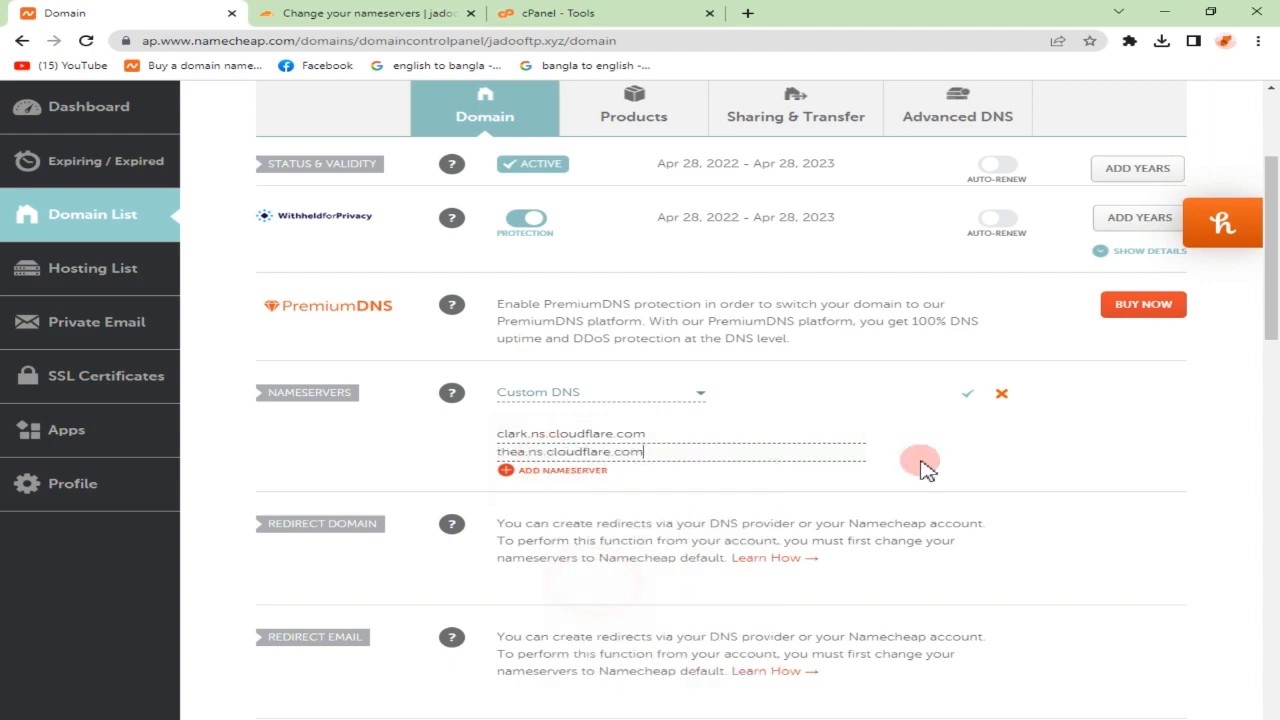
left_click(966, 394)
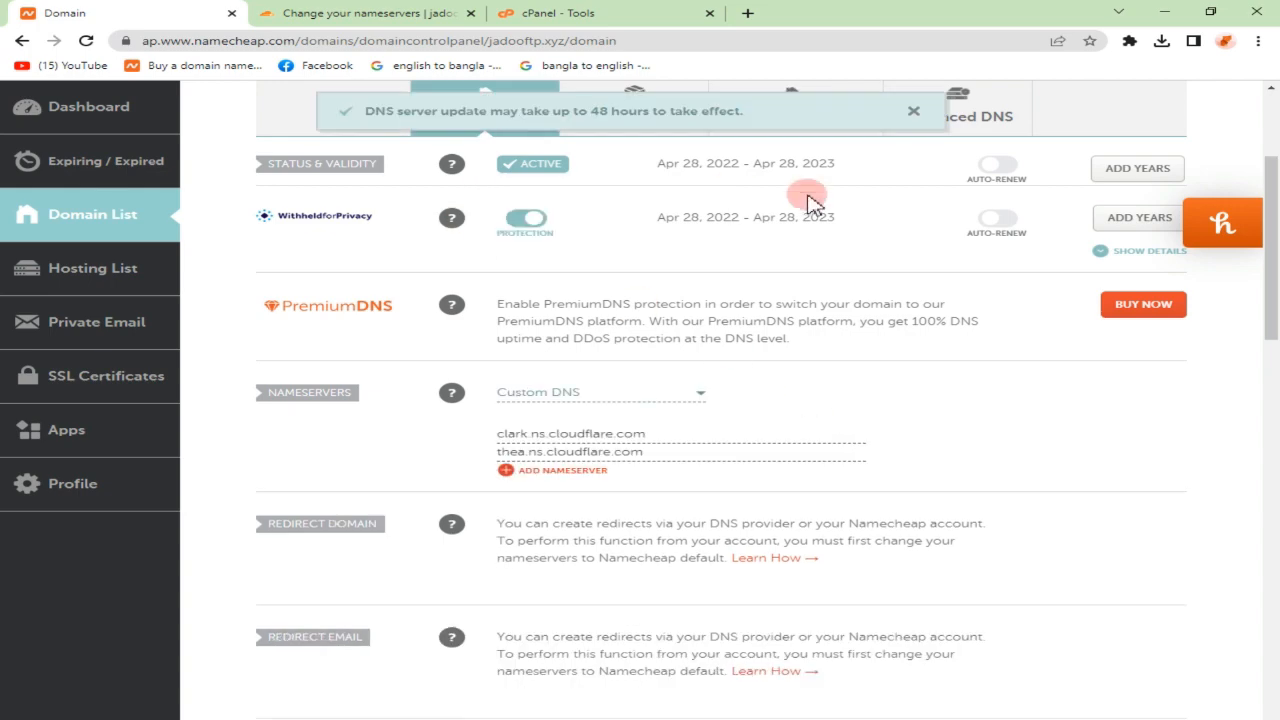
- Reload the Namecheap domain page to check the saved nameservers, and confirm the nameserver change for jadooftp.xyz in Cloudflare
left_click(87, 40)
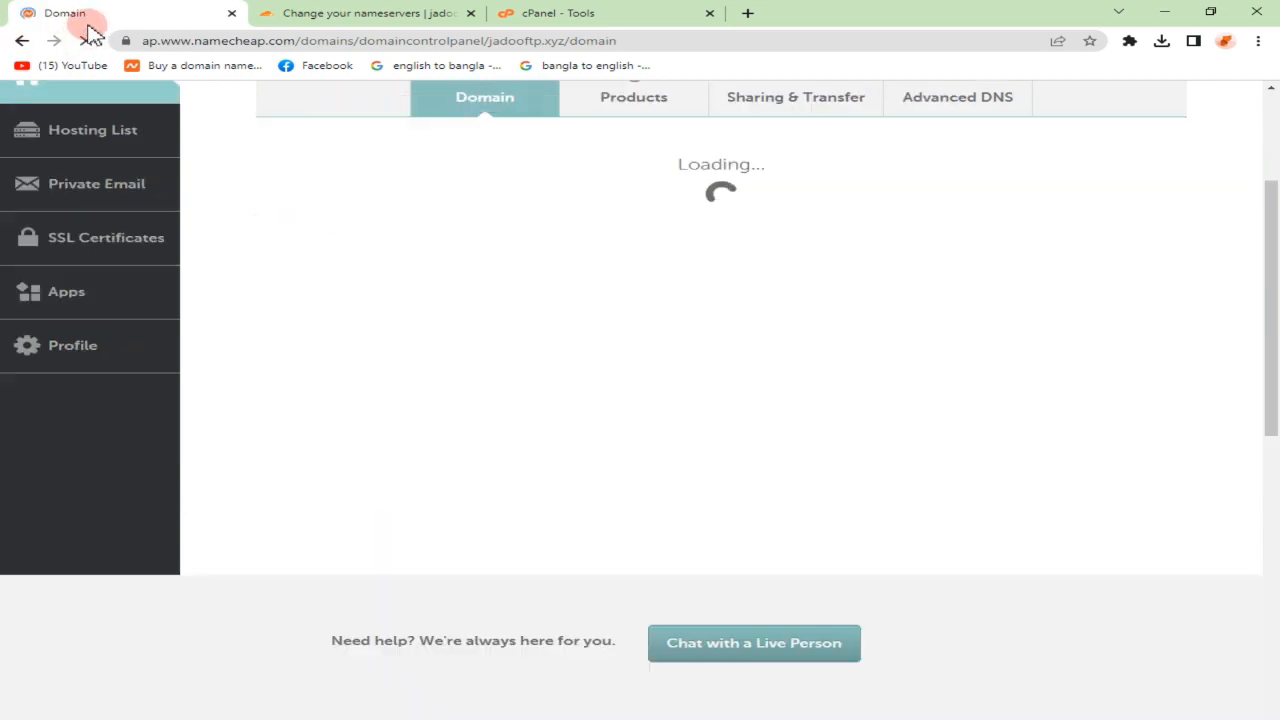
left_click(335, 13)
left_click(65, 13)
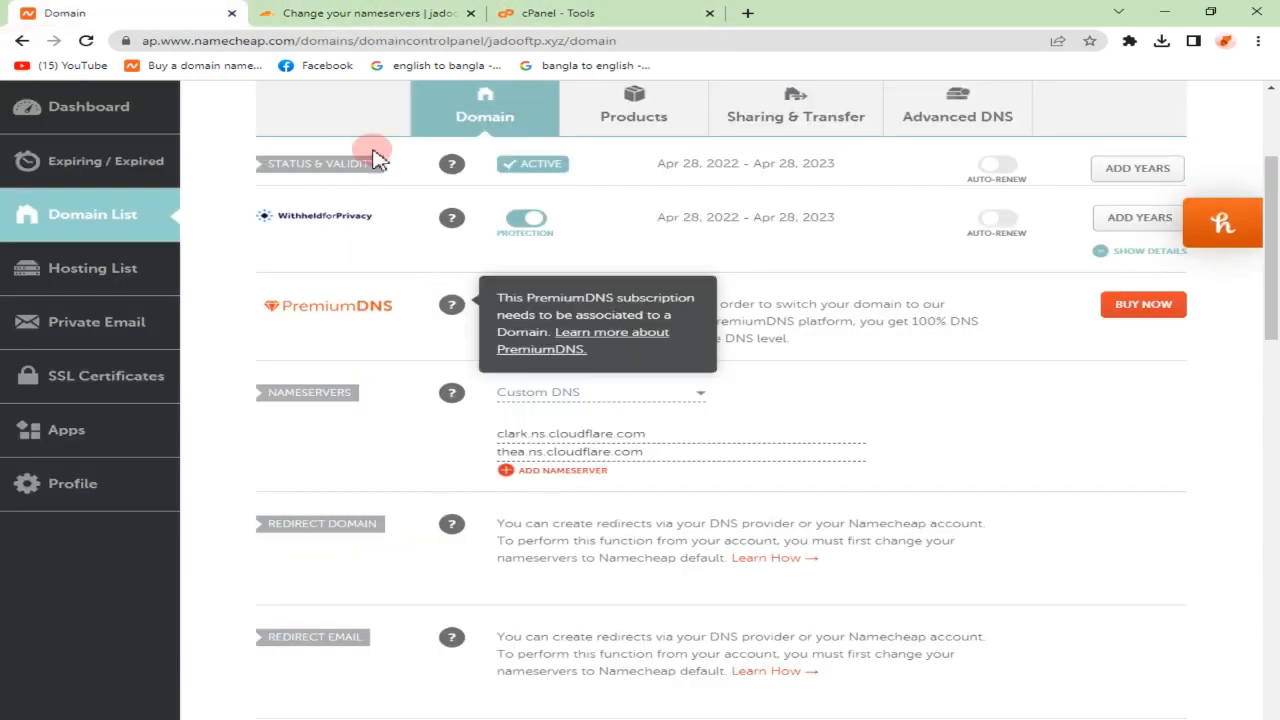
left_click(335, 13)
left_click(457, 638)
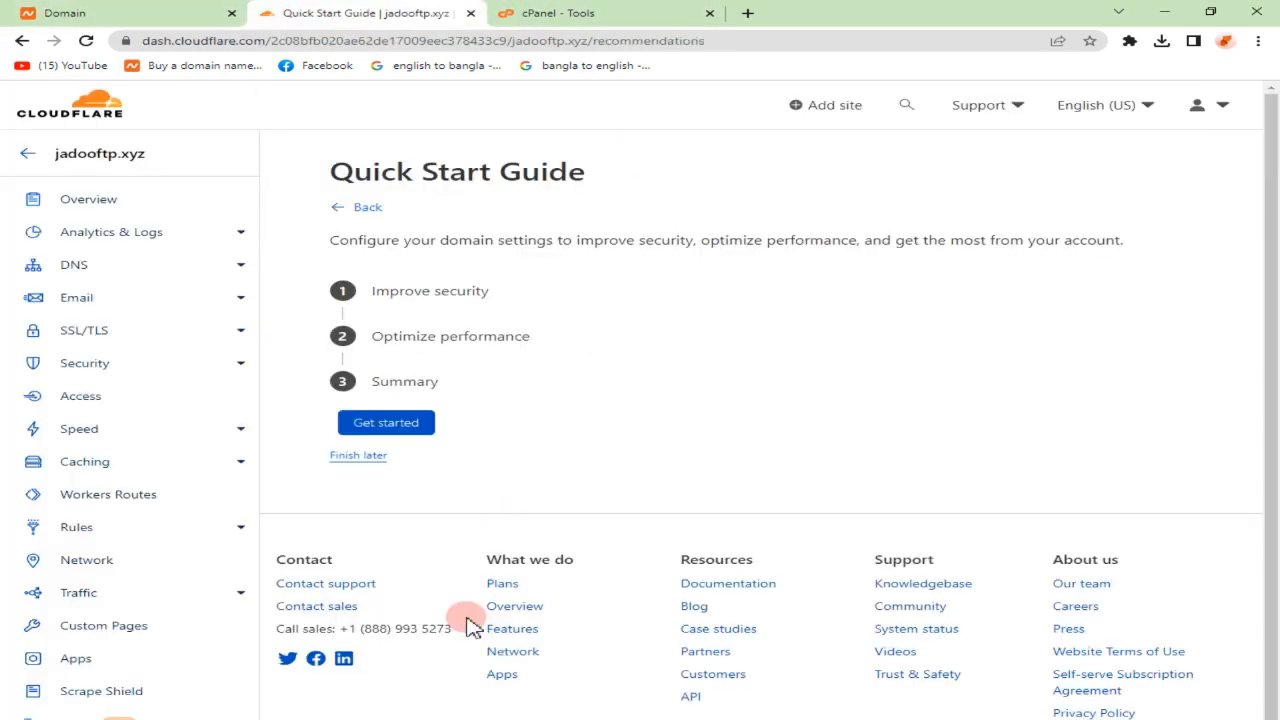
- Complete the Quick Start Guide, saving Automatic HTTPS Rewrites and Brotli as preset and turning on Always Use HTTPS
left_click(390, 423)
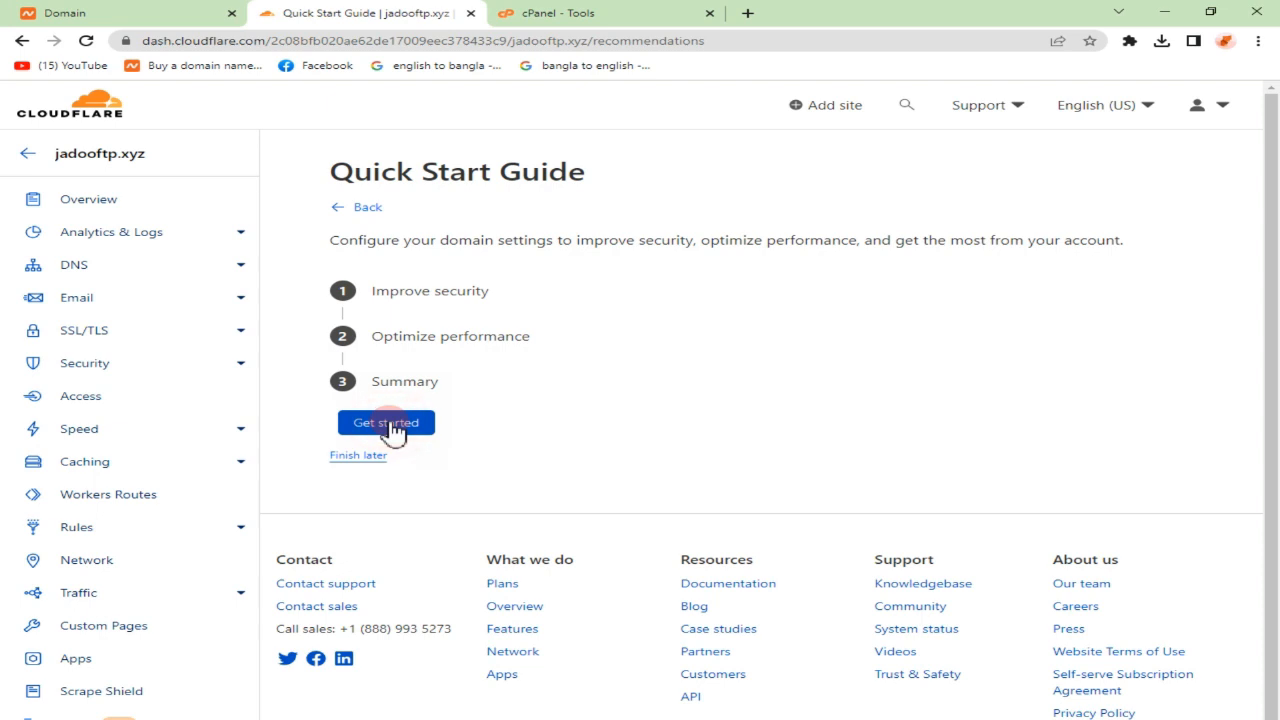
scroll(651, 534, "down", 1)
left_click(403, 558)
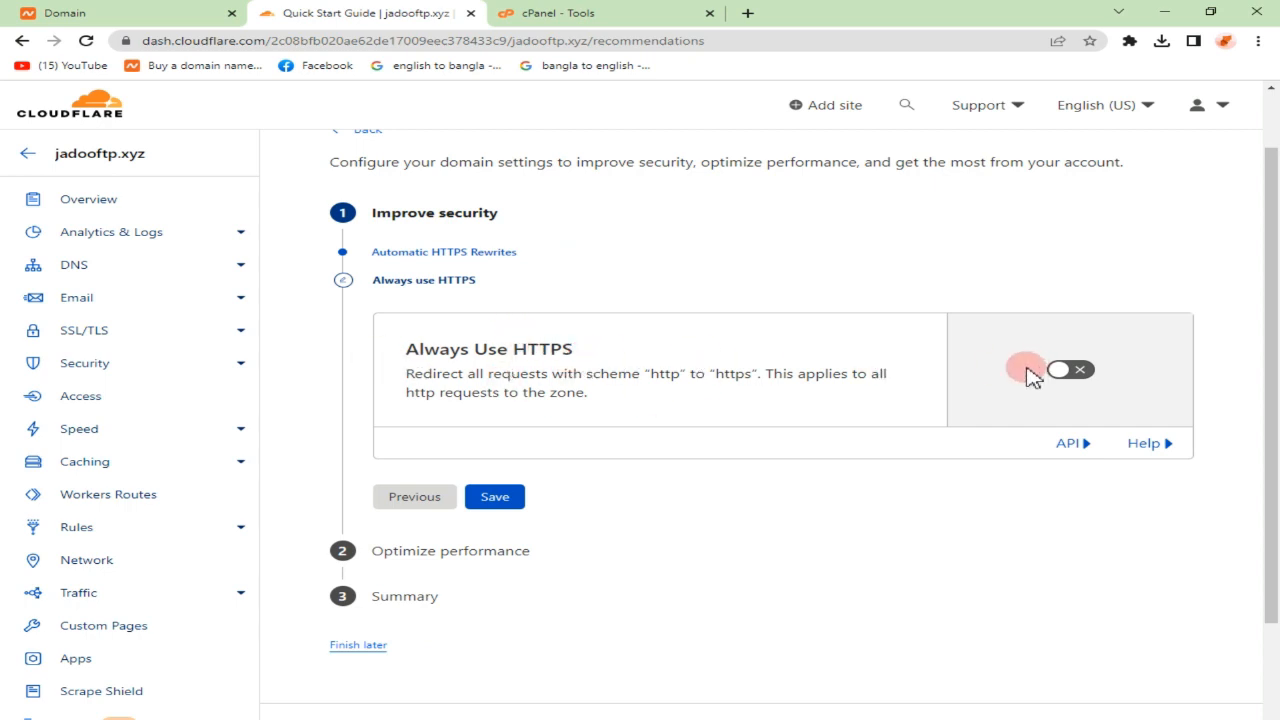
left_click(1070, 372)
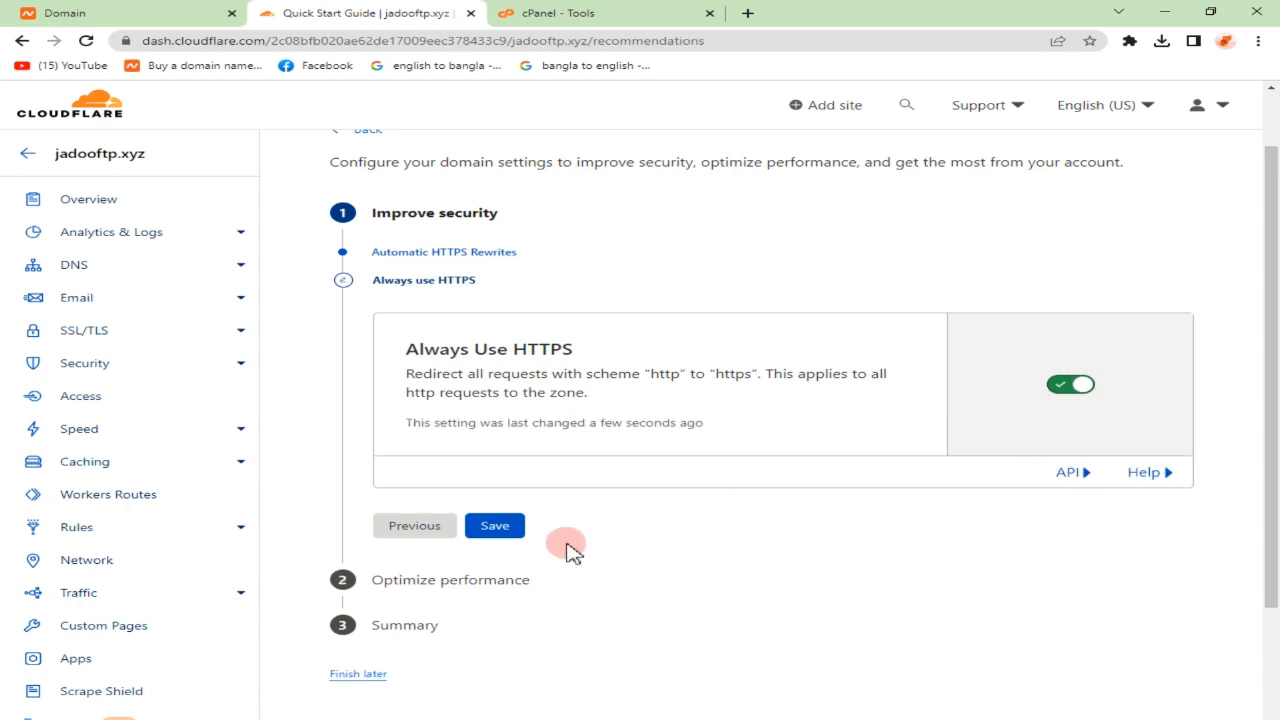
left_click(500, 528)
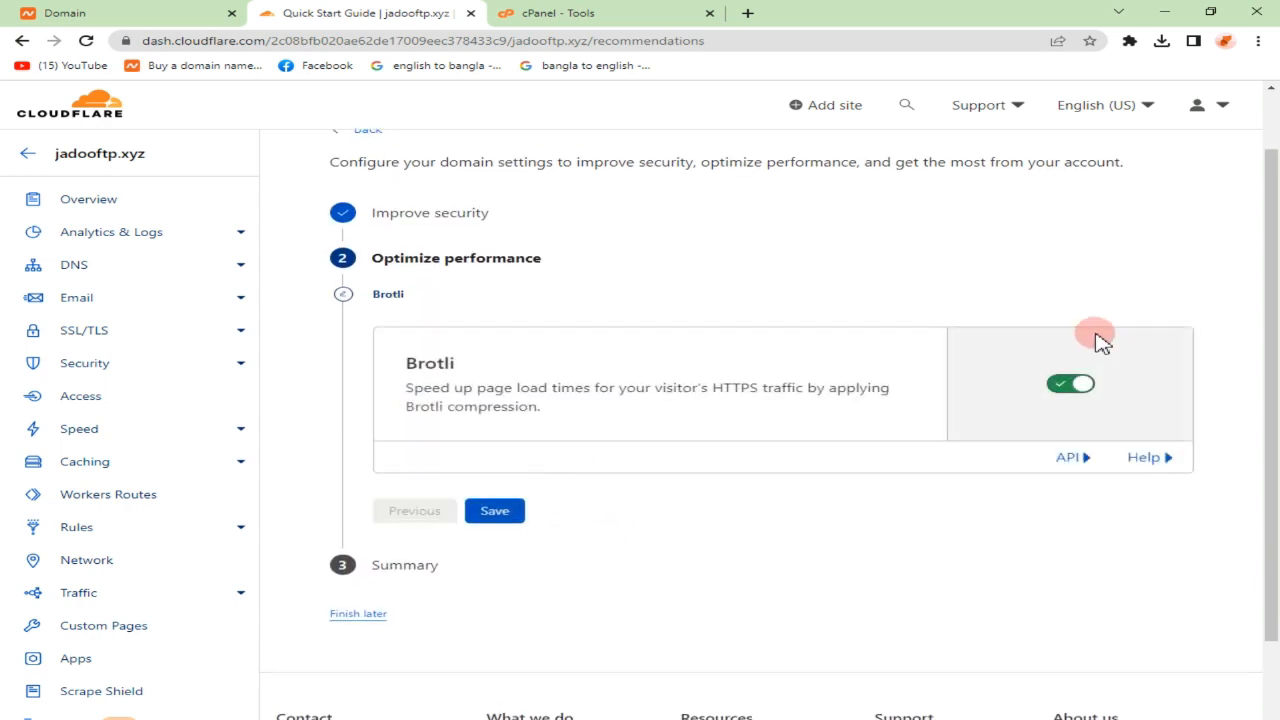
left_click(491, 510)
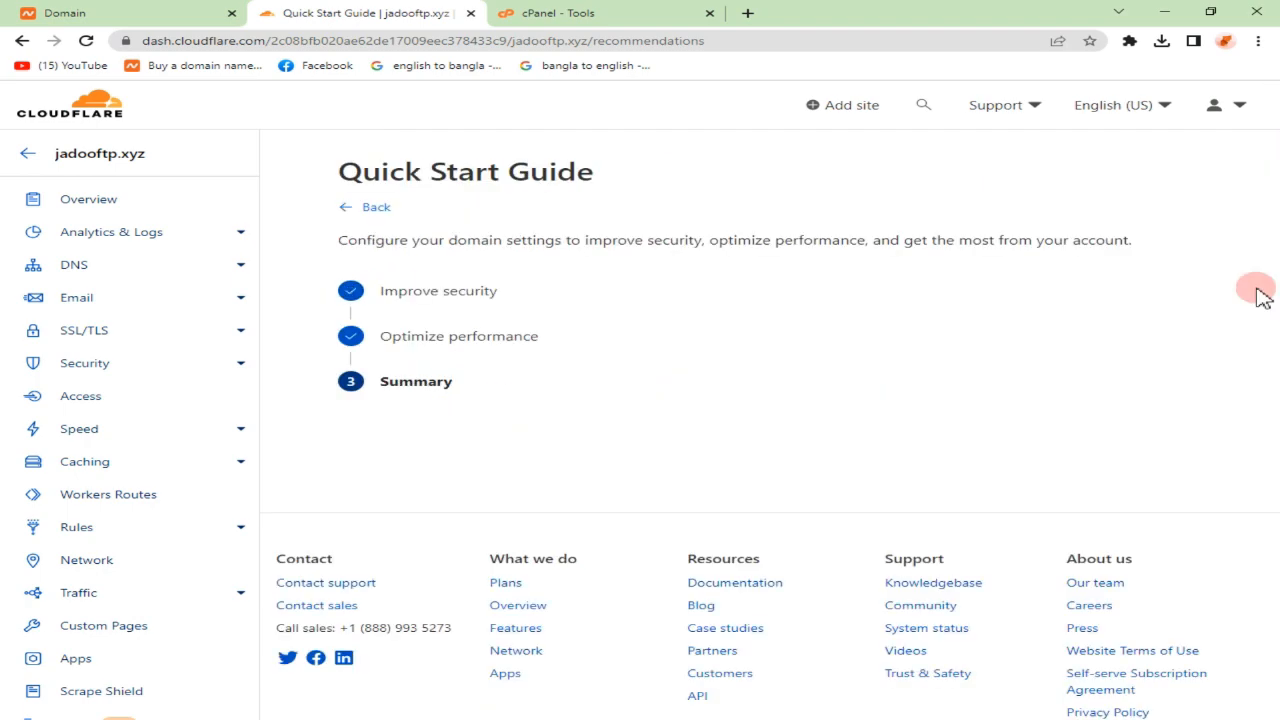
left_click(410, 545)
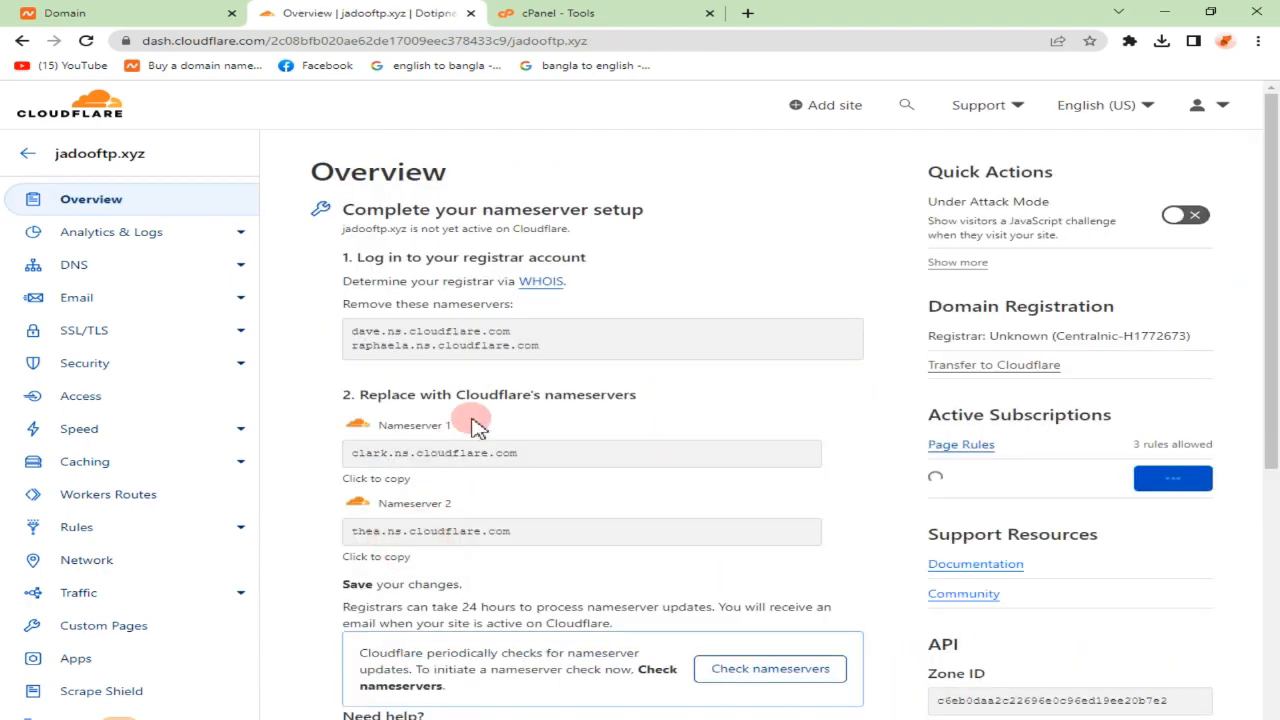
- Return to the account's website list, check the activation status of jadooftp.xyz and open the site's overview
left_click(106, 114)
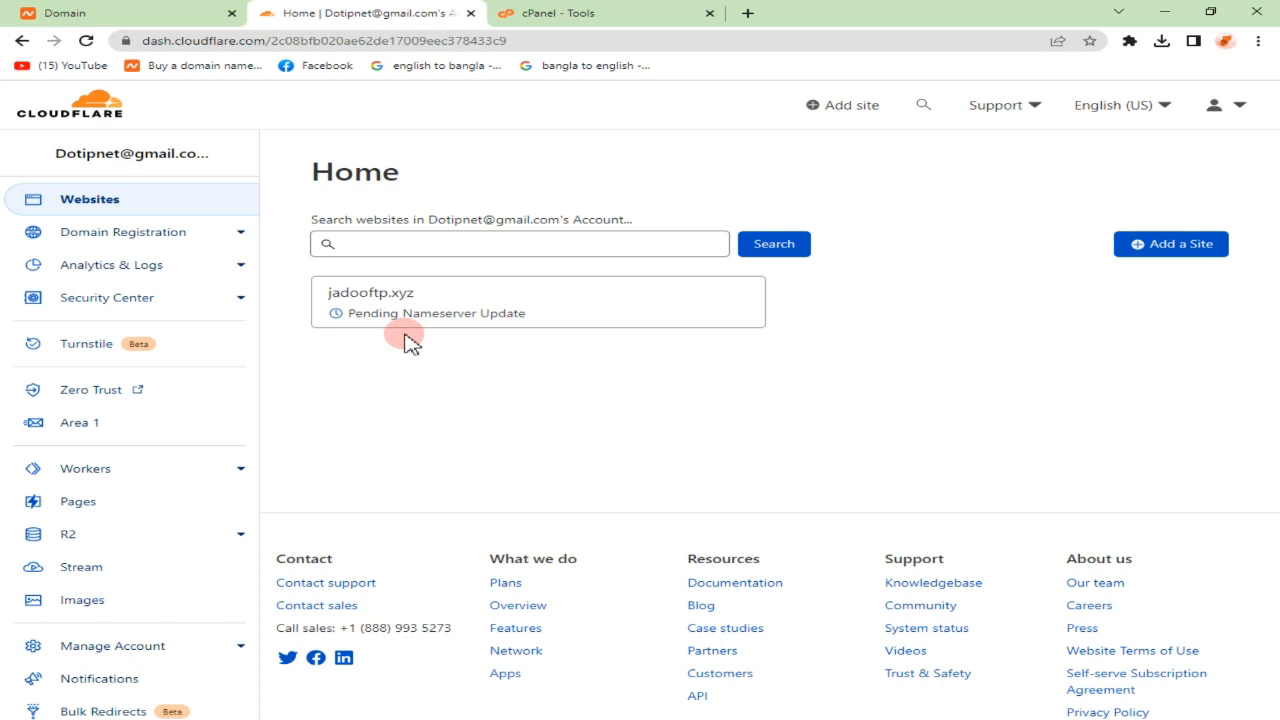
left_click(450, 249)
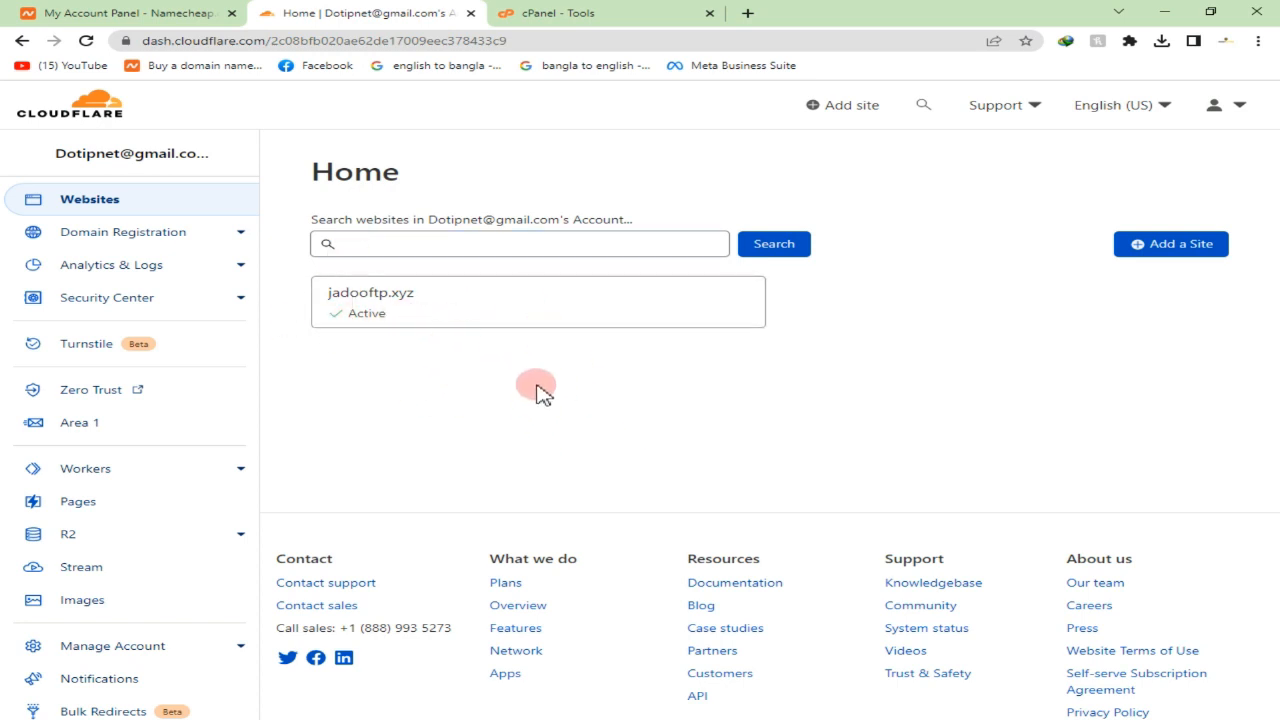
left_click_drag(458, 316, 509, 346)
left_click(477, 312)
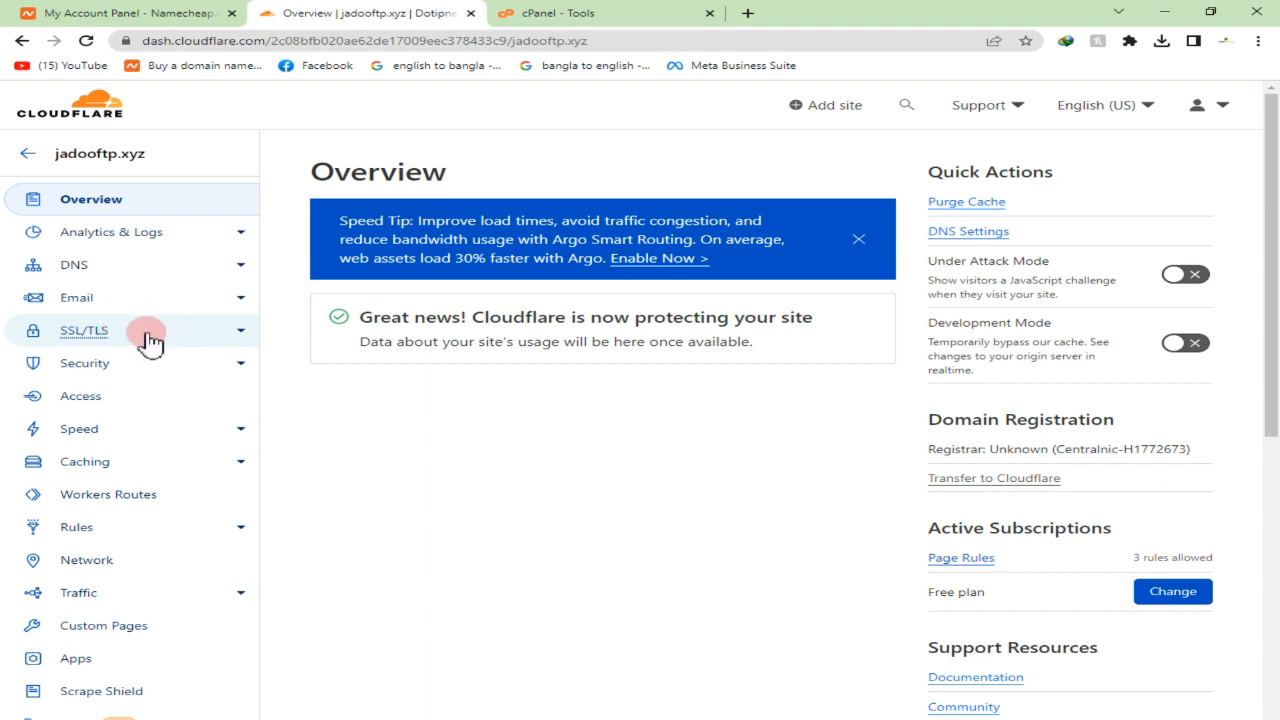
- Look through the SSL/TLS overview and check the status of the universal certificate under Edge Certificates
left_click(137, 342)
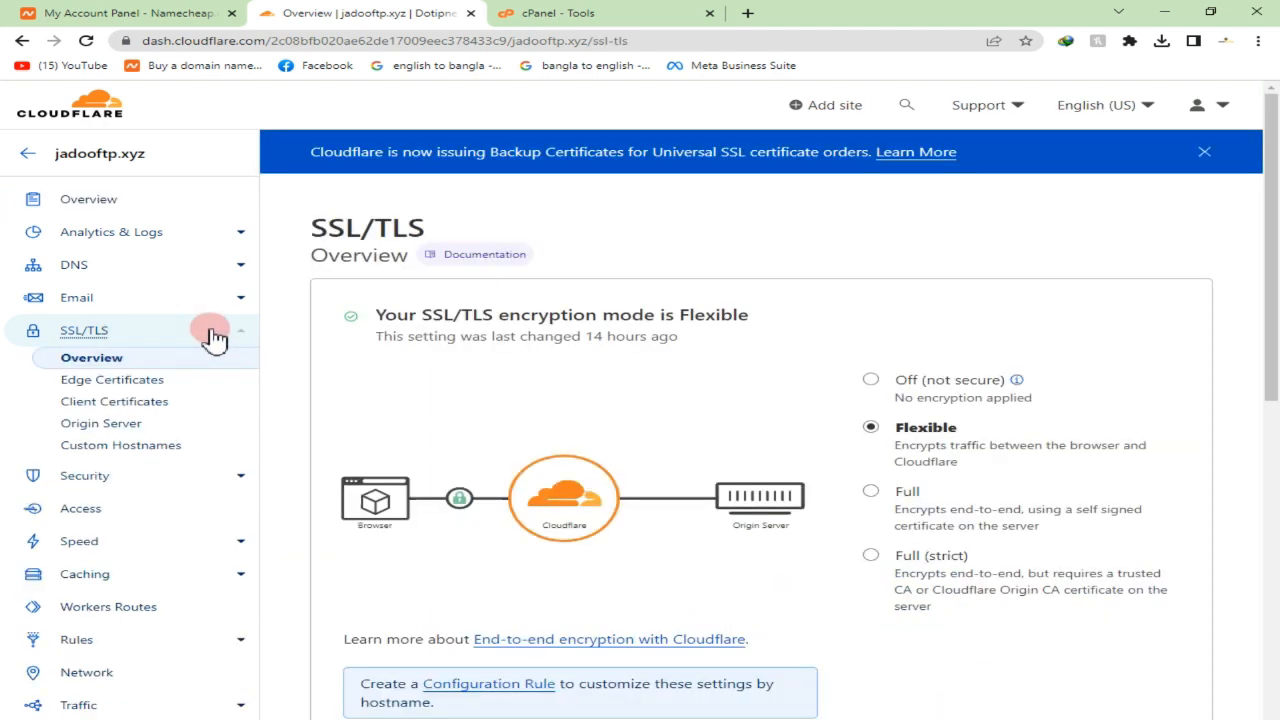
scroll(994, 508, "down", 3)
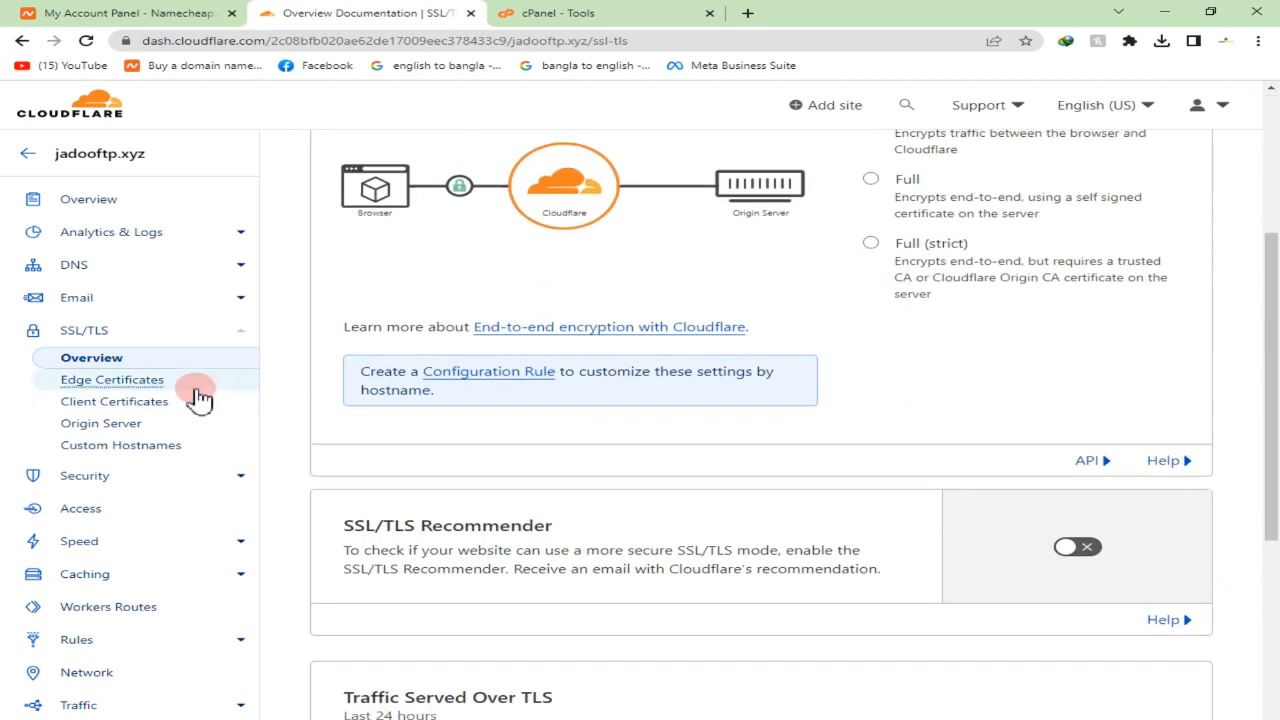
left_click(129, 388)
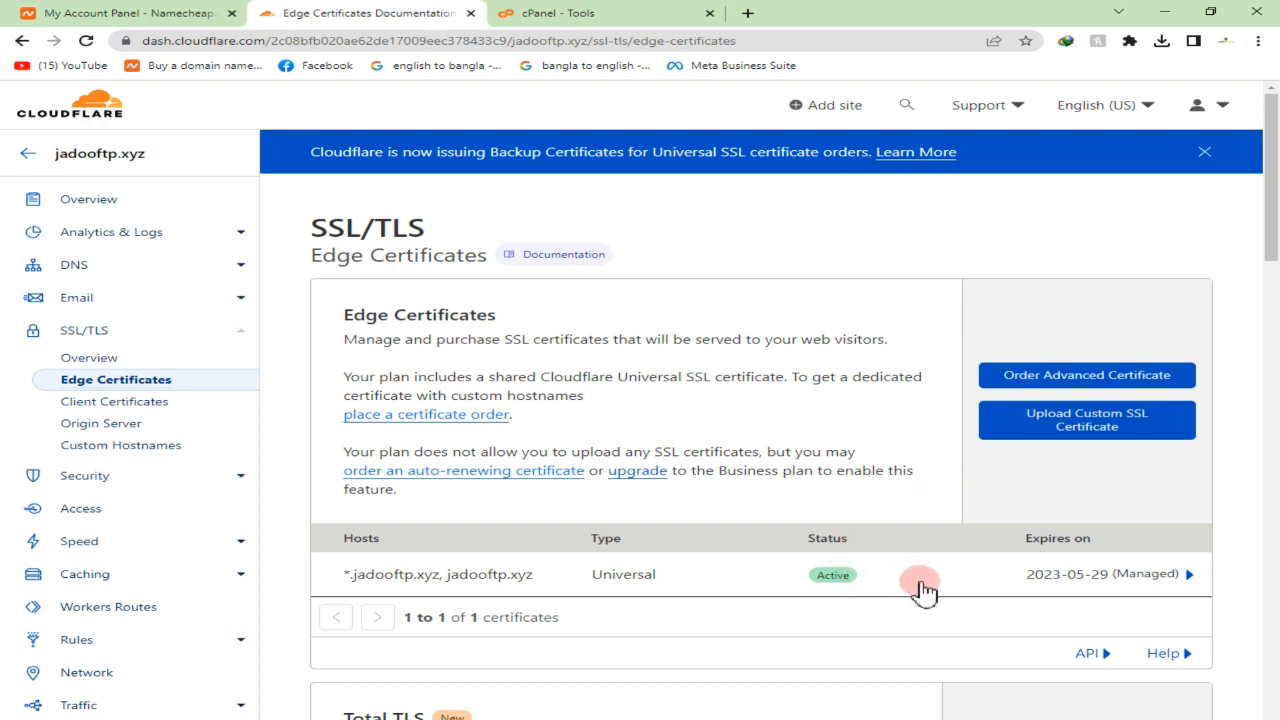
scroll(600, 520, "down", 1)
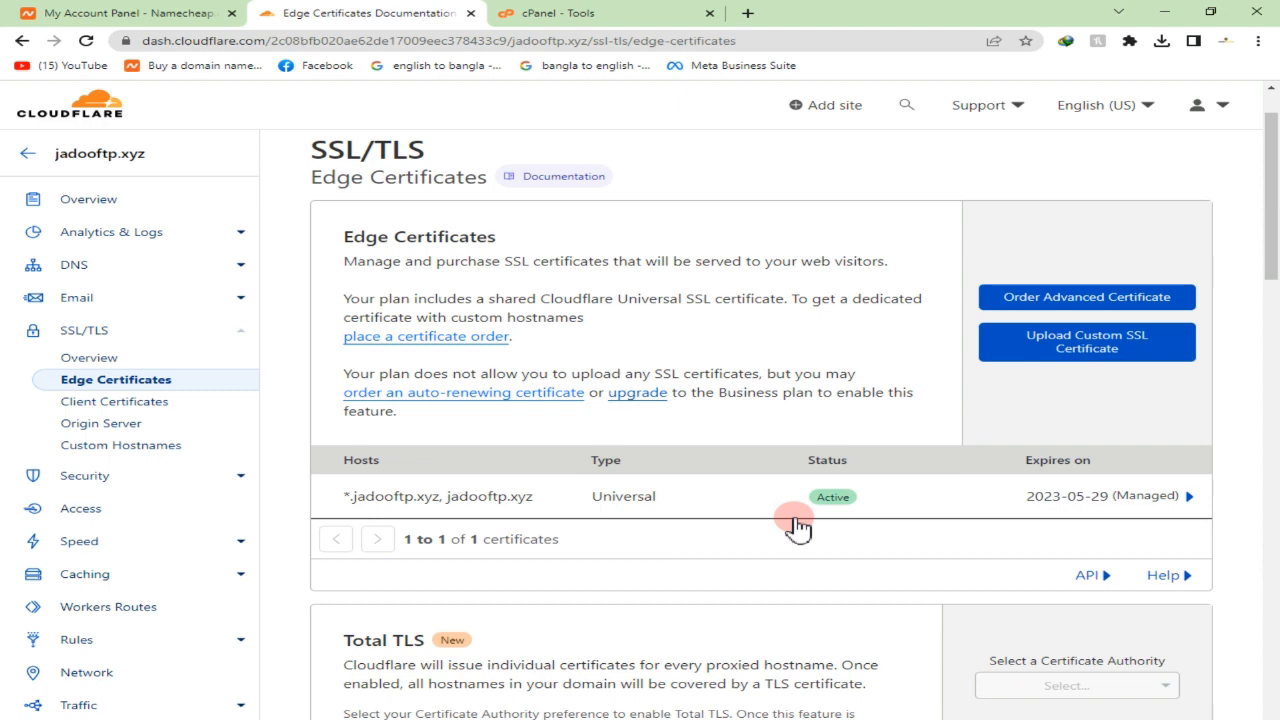
scroll(840, 470, "up", 1)
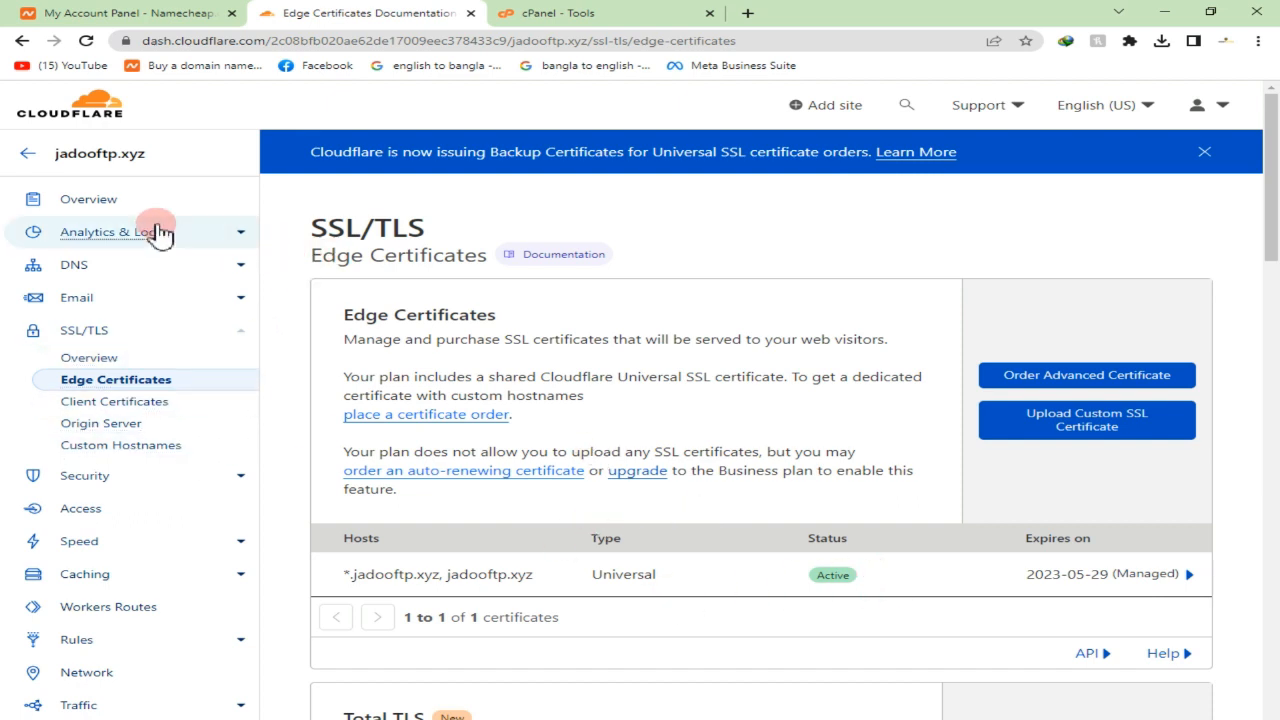
- Review the A and CNAME records and the assigned nameservers in the DNS records of jadooftp.xyz
left_click_drag(111, 207, 121, 202)
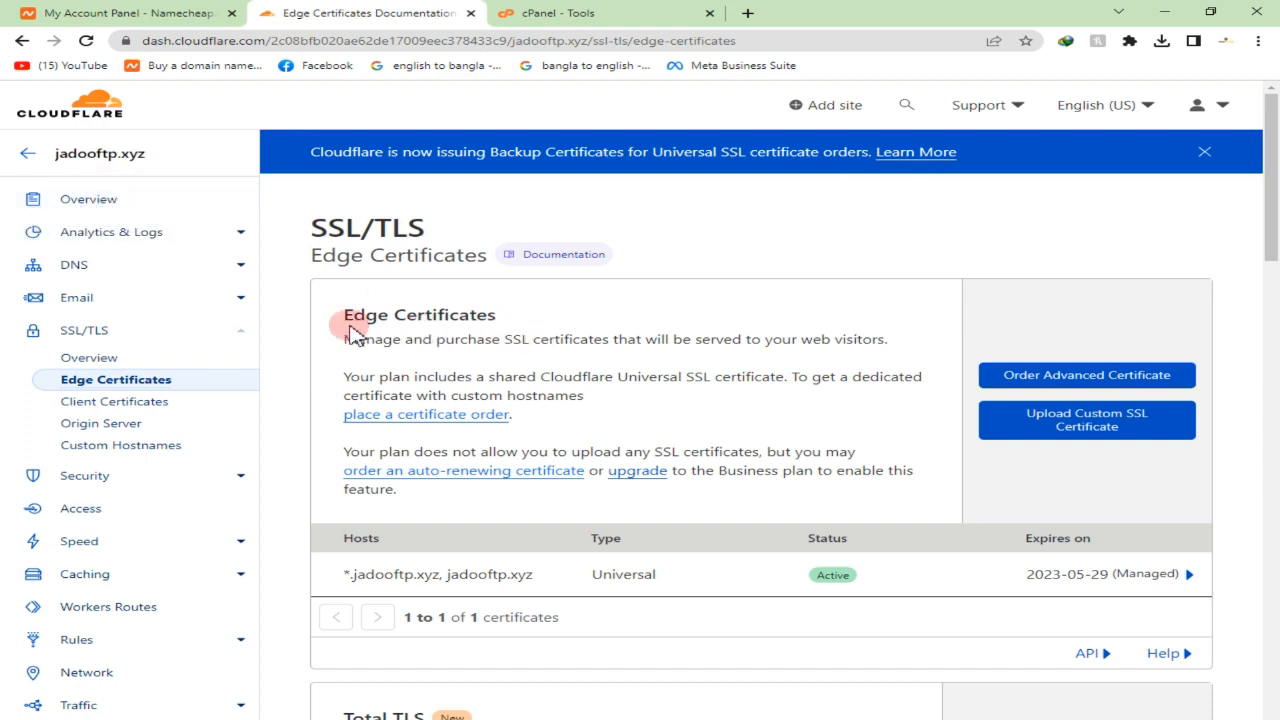
left_click(108, 280)
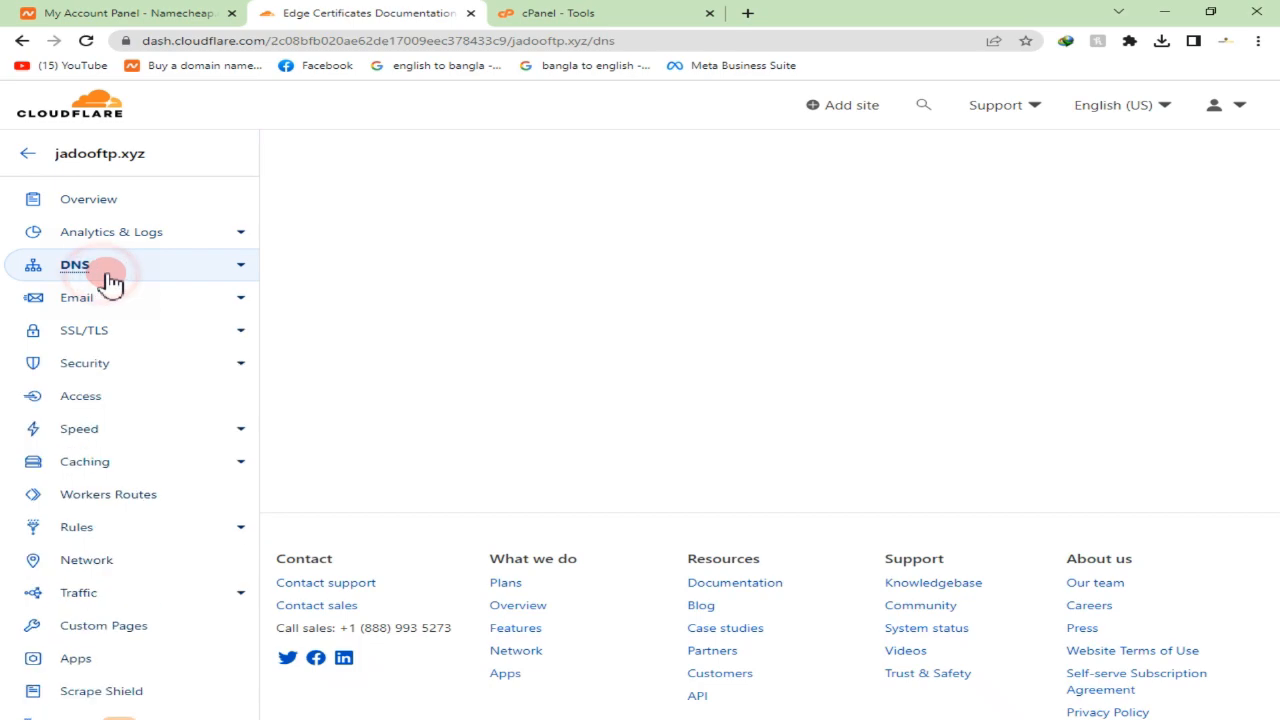
scroll(672, 612, "down", 2)
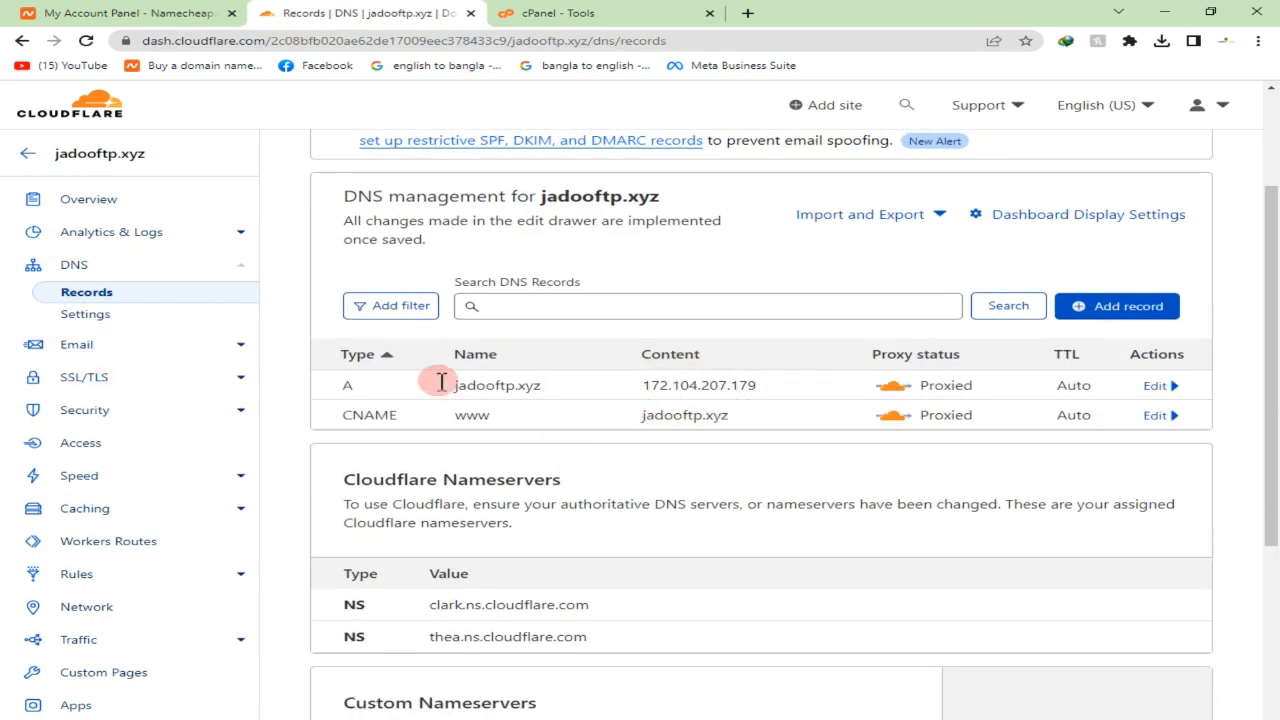
- Return to the SSL/TLS overview and compare the Off, Flexible, Full and Full (strict) encryption modes
left_click(113, 379)
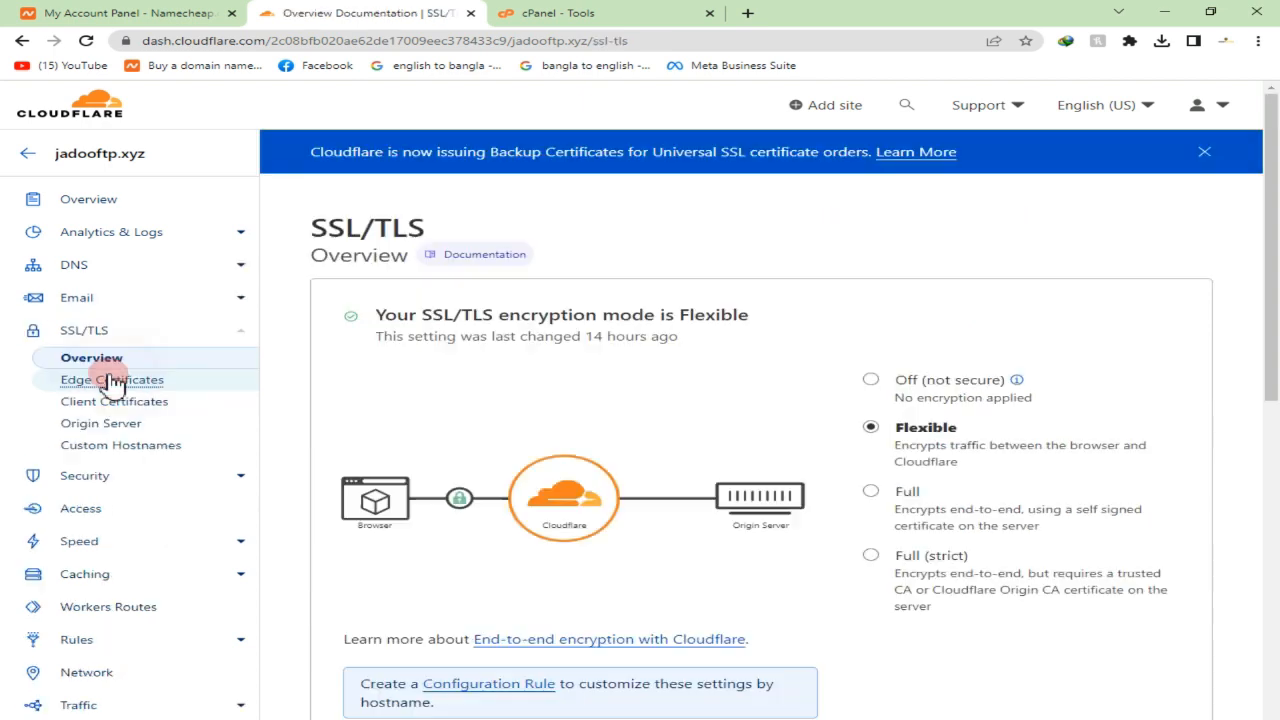
left_click_drag(109, 375, 134, 379)
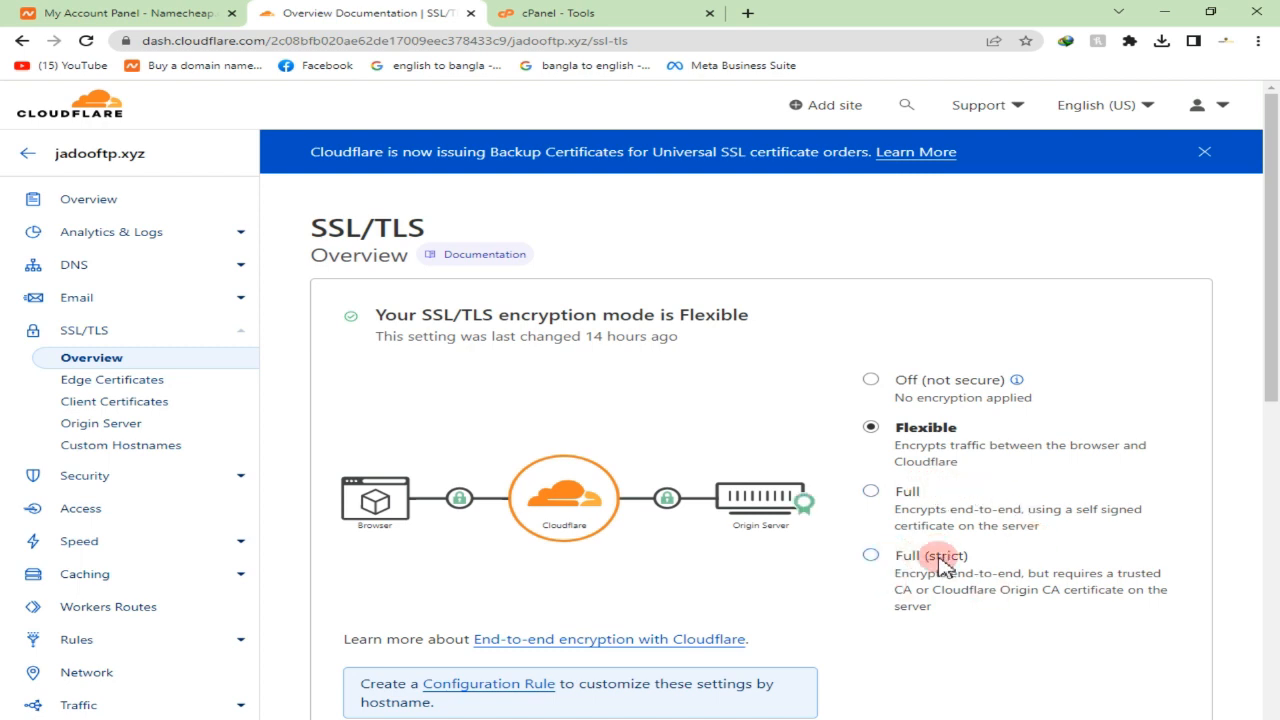
scroll(988, 575, "down", 2)
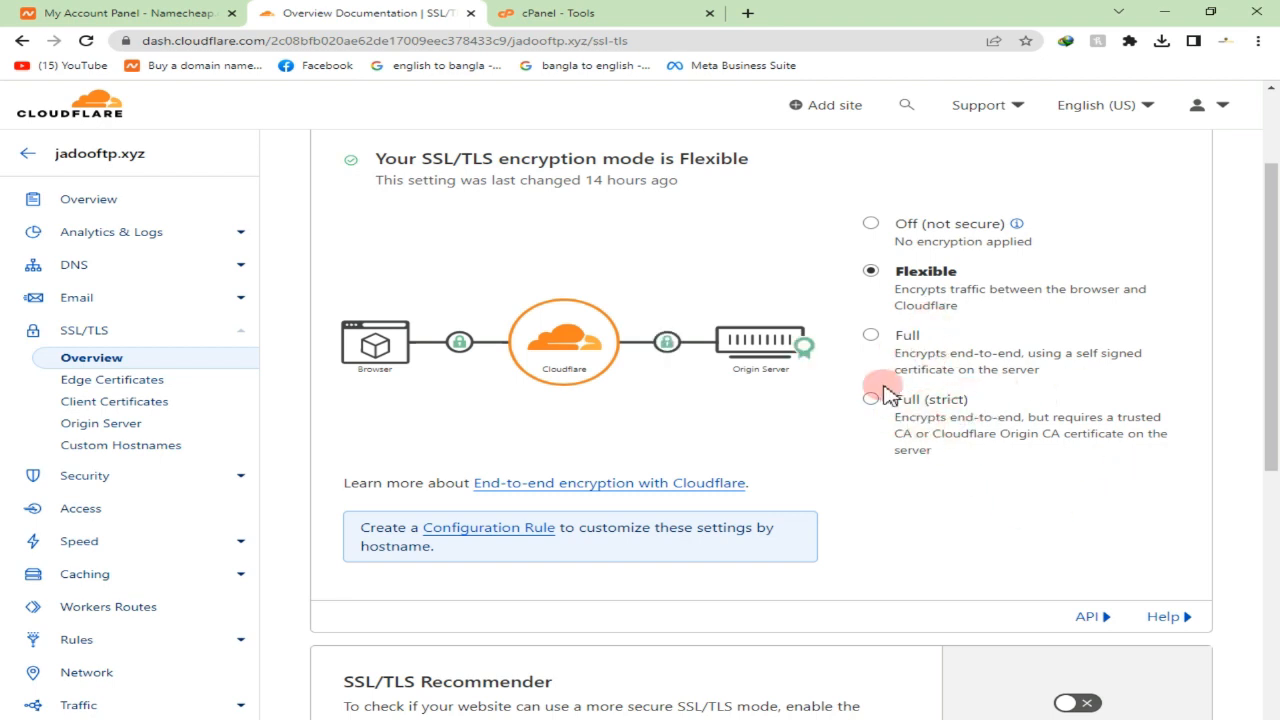
scroll(950, 412, "up", 3)
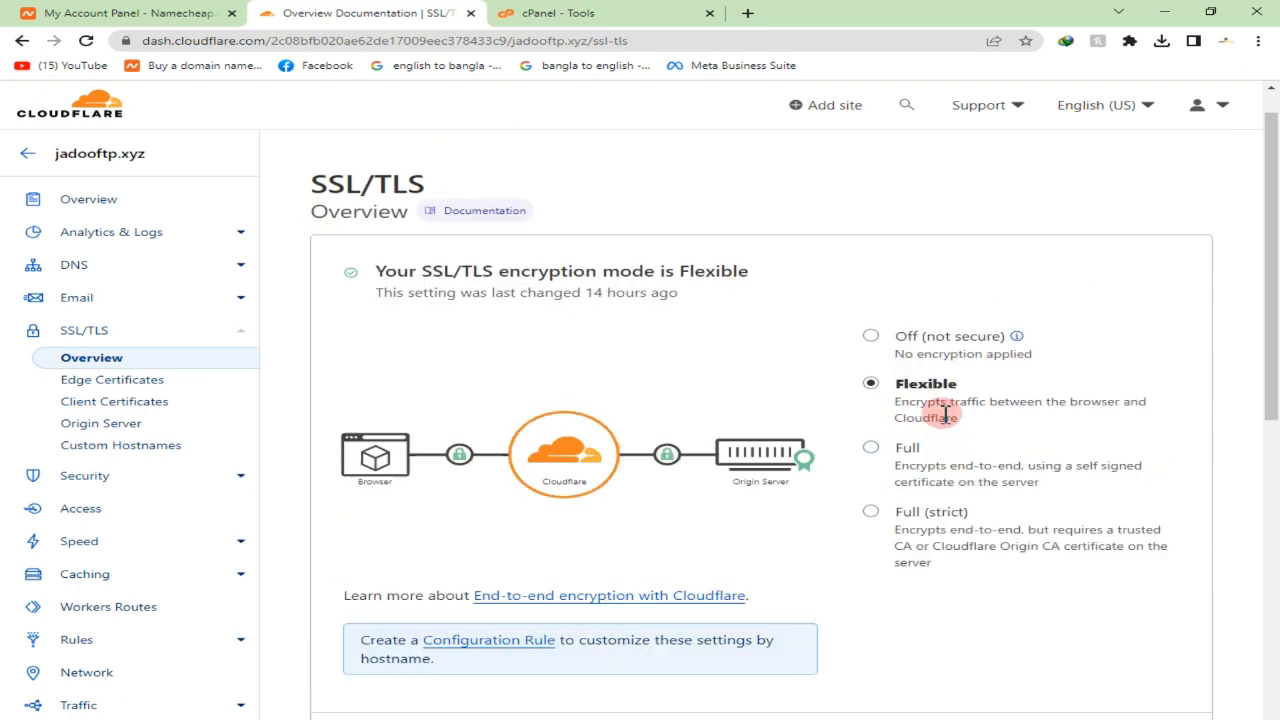
scroll(1010, 422, "down", 3)
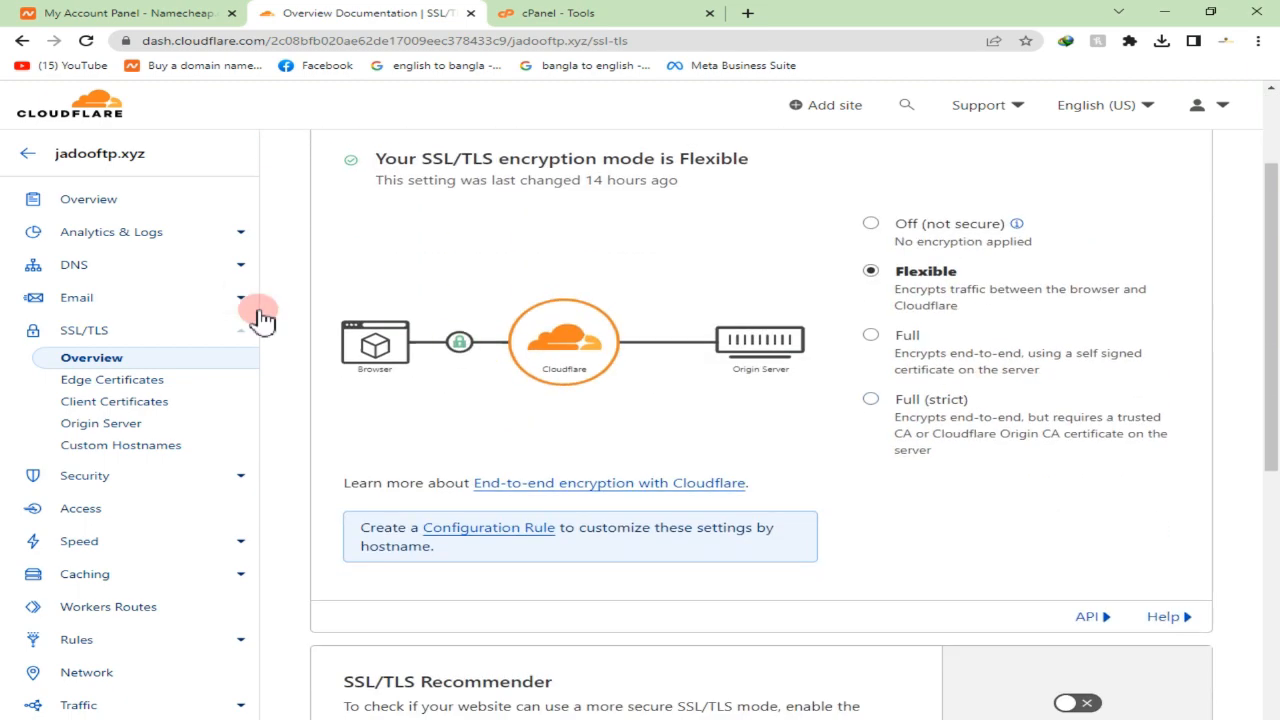
- Reopen the Edge Certificates settings and check the certificate status and the Always Use HTTPS setting
left_click(150, 386)
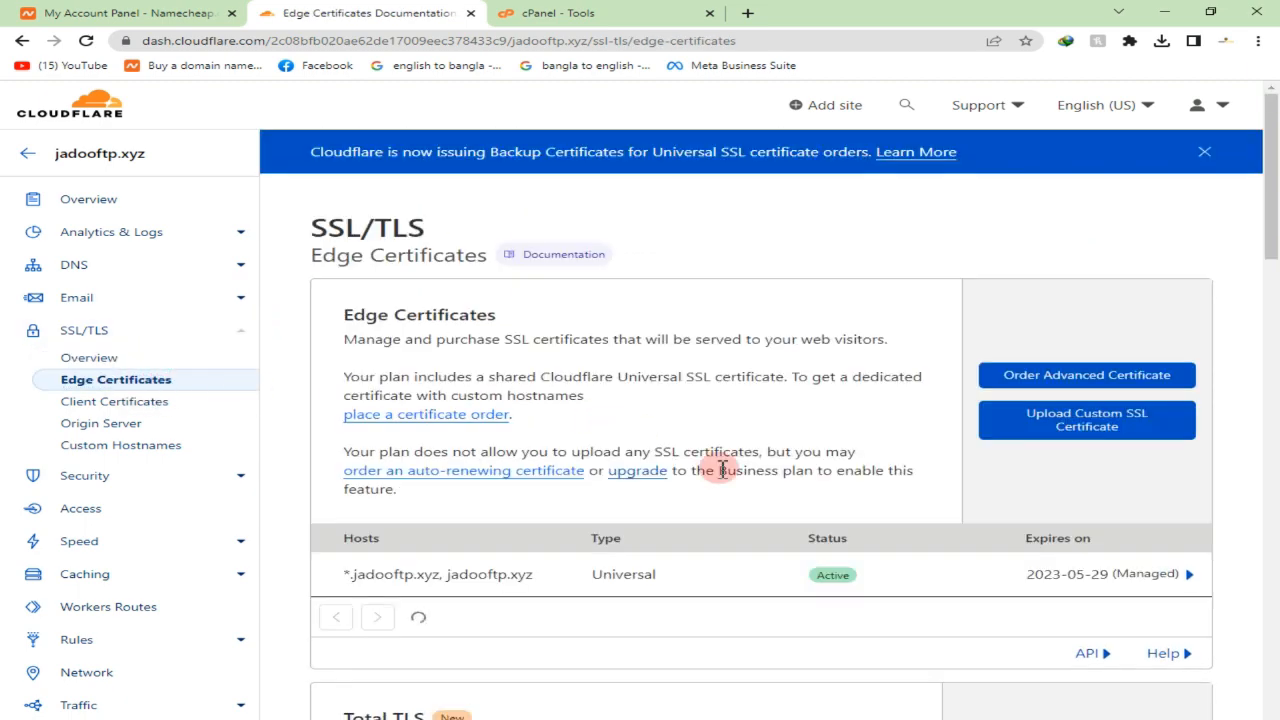
scroll(500, 362, "down", 5)
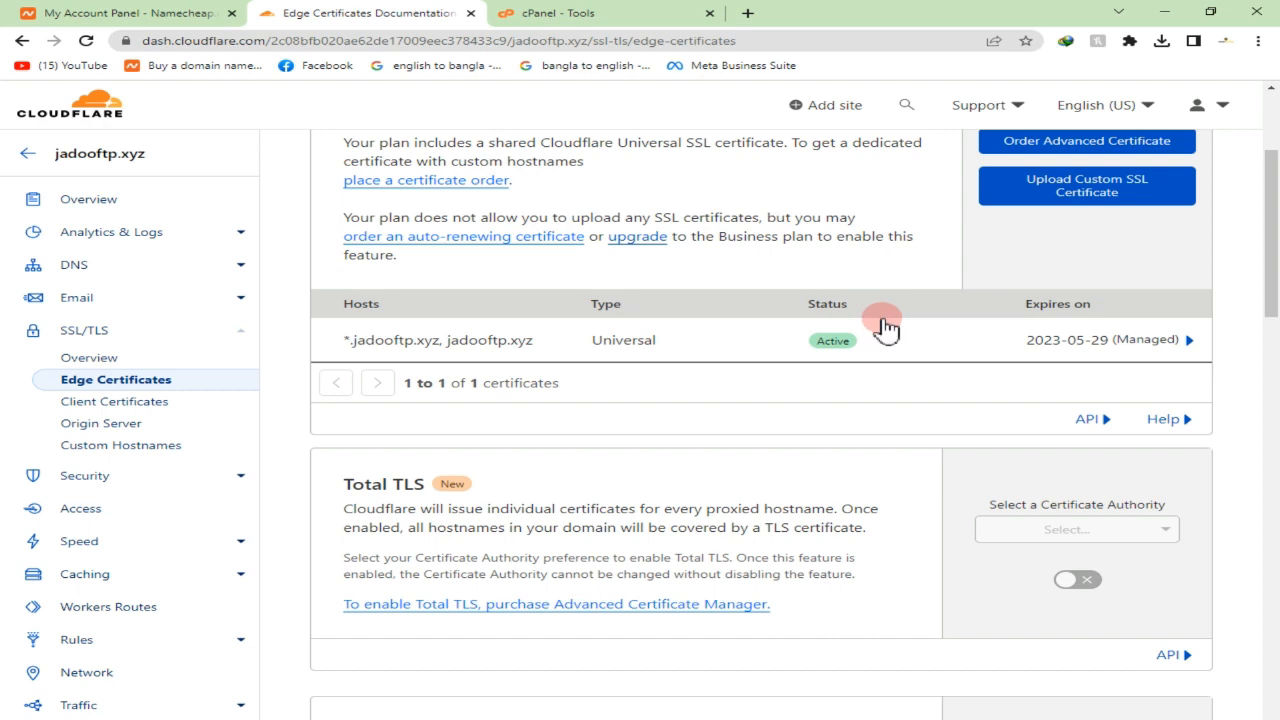
scroll(950, 448, "down", 3)
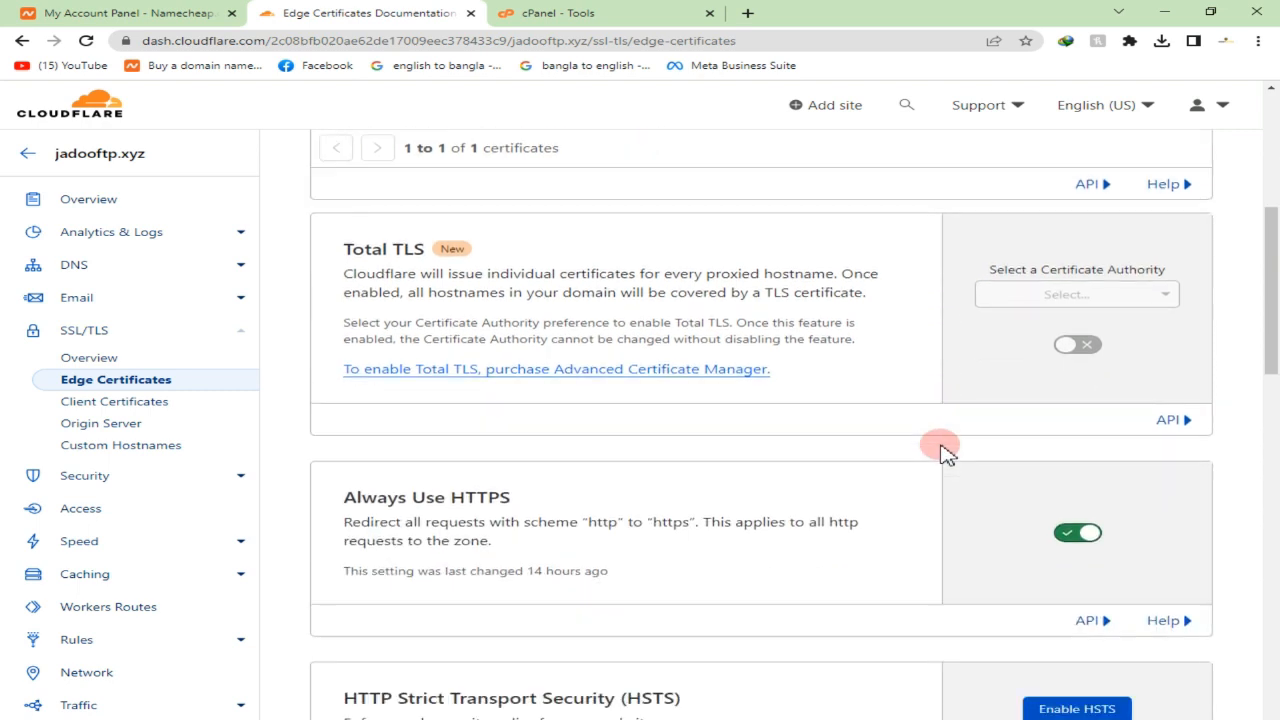
scroll(948, 452, "down", 2)
left_click_drag(345, 342, 514, 340)
left_click(532, 342)
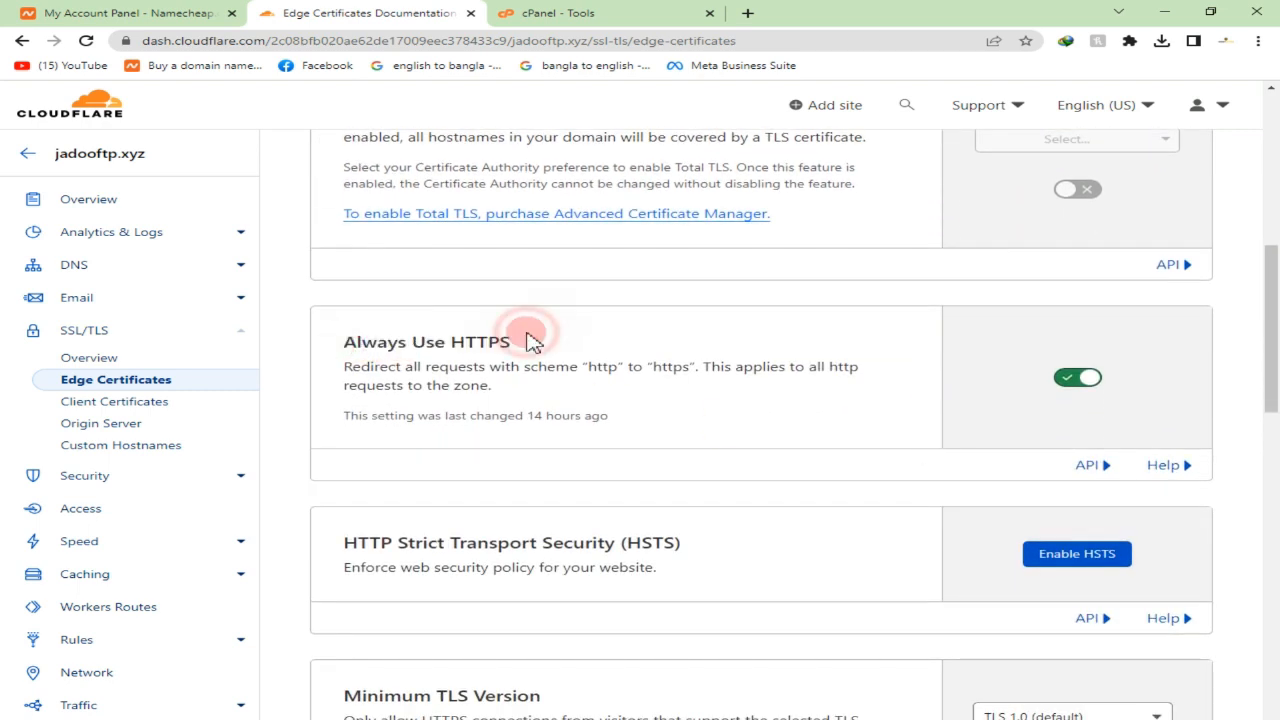
triple_click(494, 340)
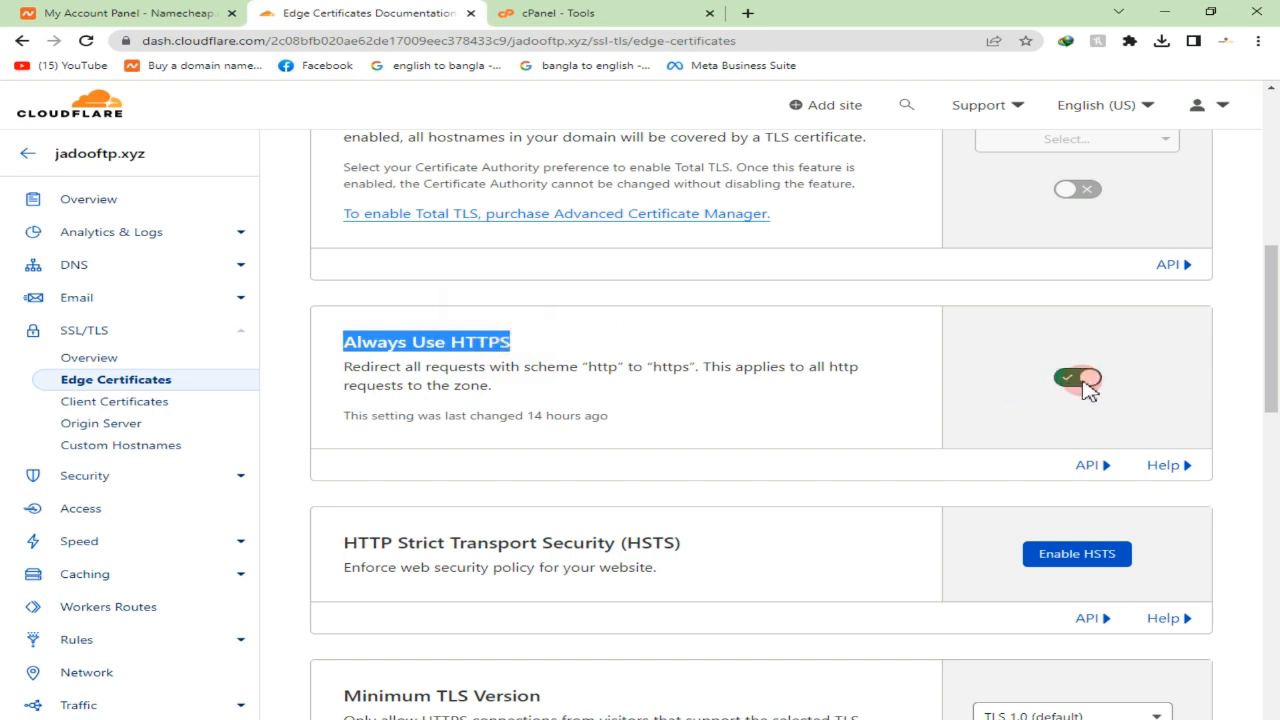
- Examine the remaining Edge Certificates settings, from HSTS and Minimum TLS Version down to Disable Universal SSL
scroll(1085, 392, "down", 2)
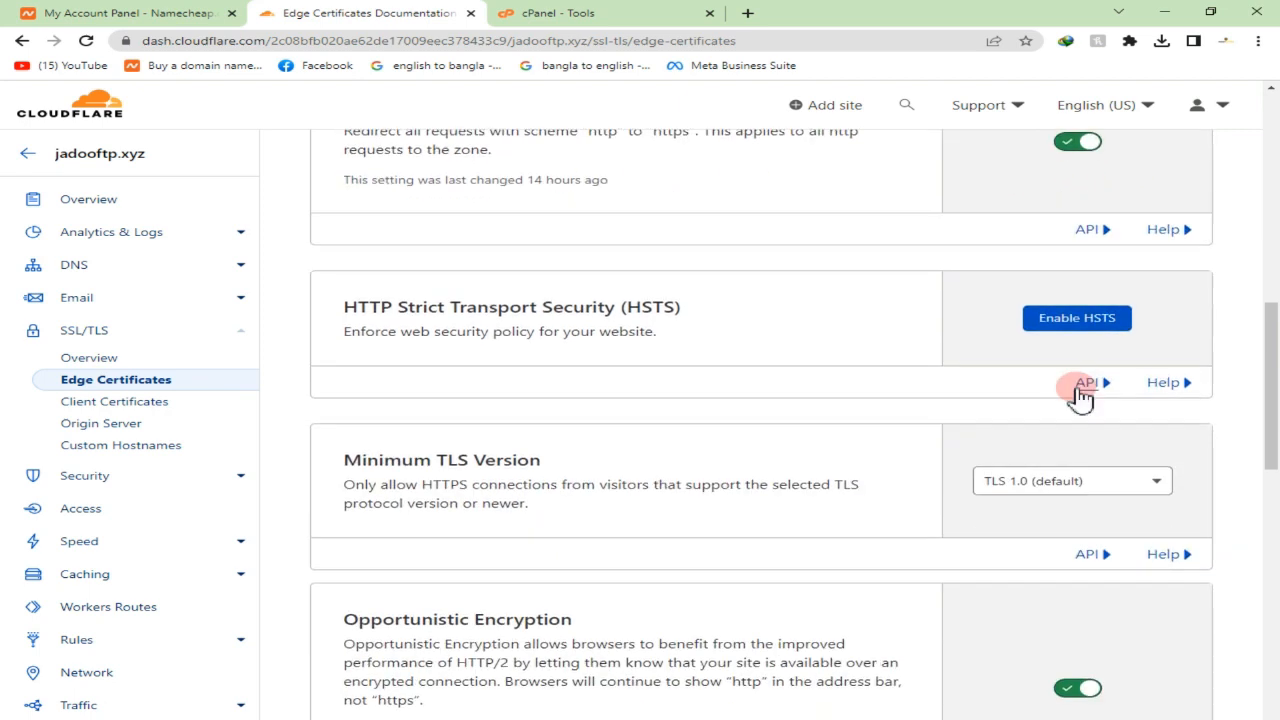
scroll(954, 414, "down", 5)
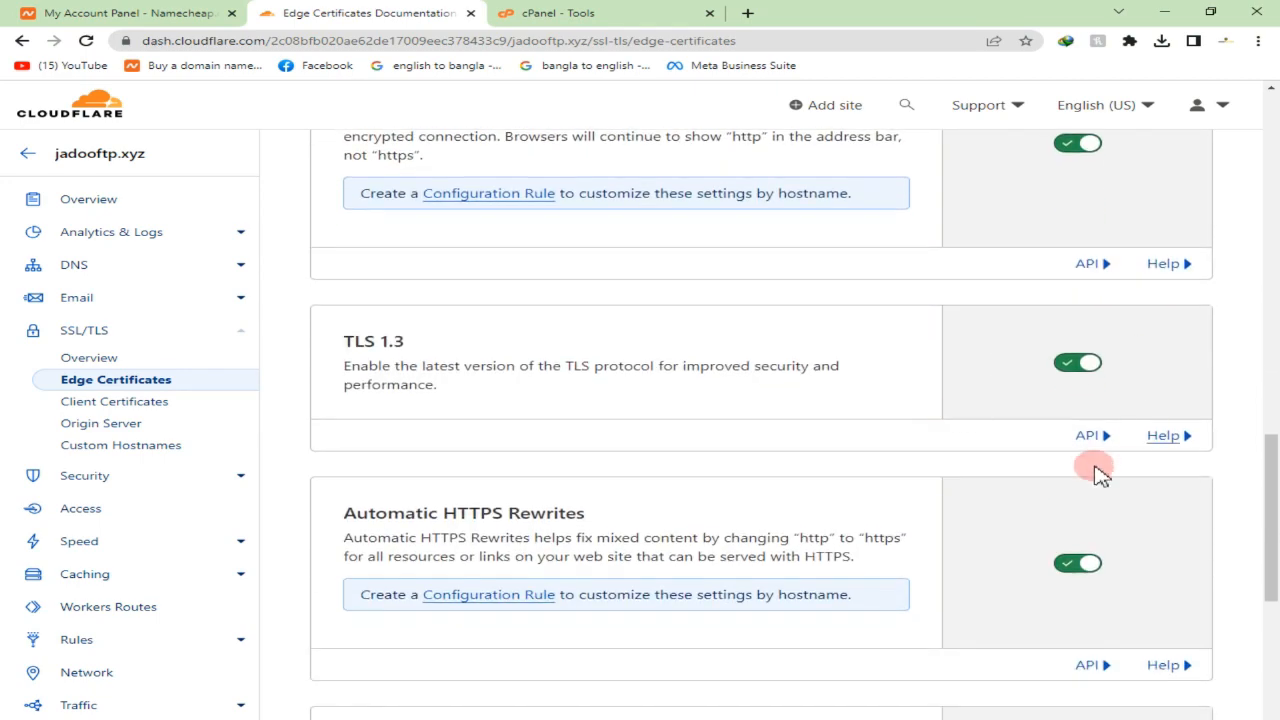
scroll(1100, 475, "down", 2)
scroll(963, 486, "down", 3)
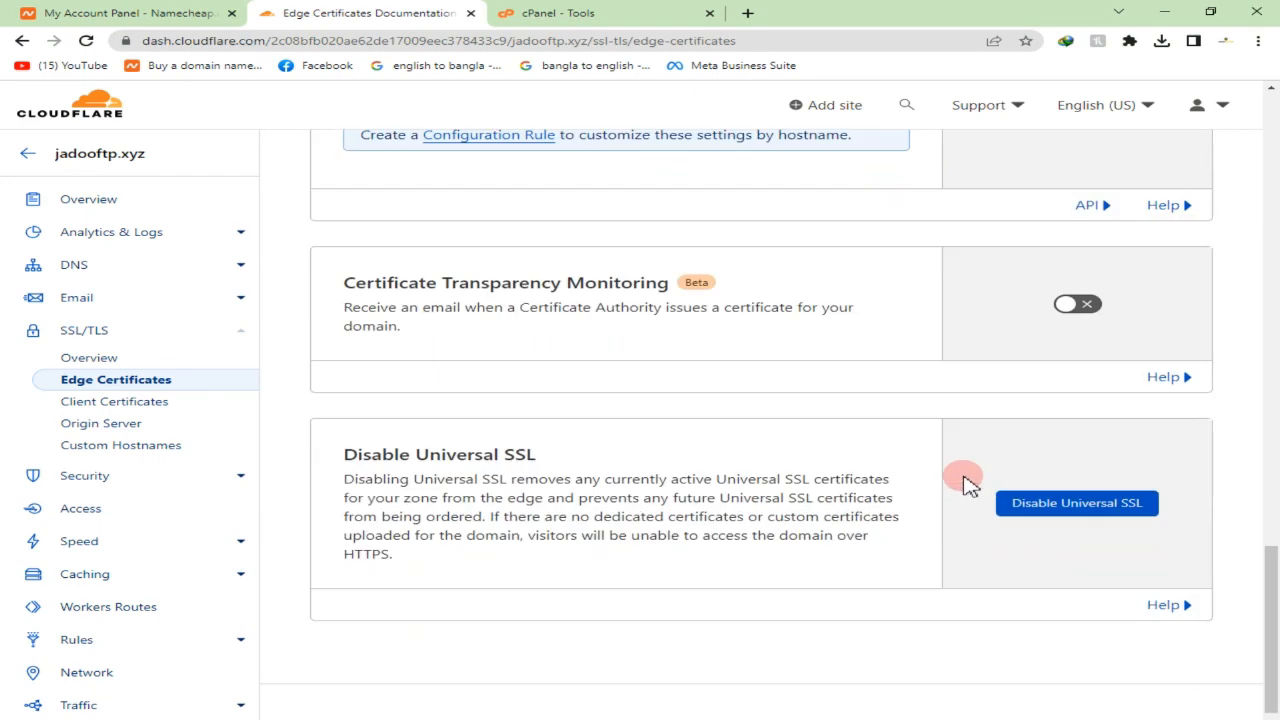
scroll(963, 486, "down", 2)
- Look through the Client Certificates, Origin Server and Security Events pages of jadooftp.xyz
left_click(172, 410)
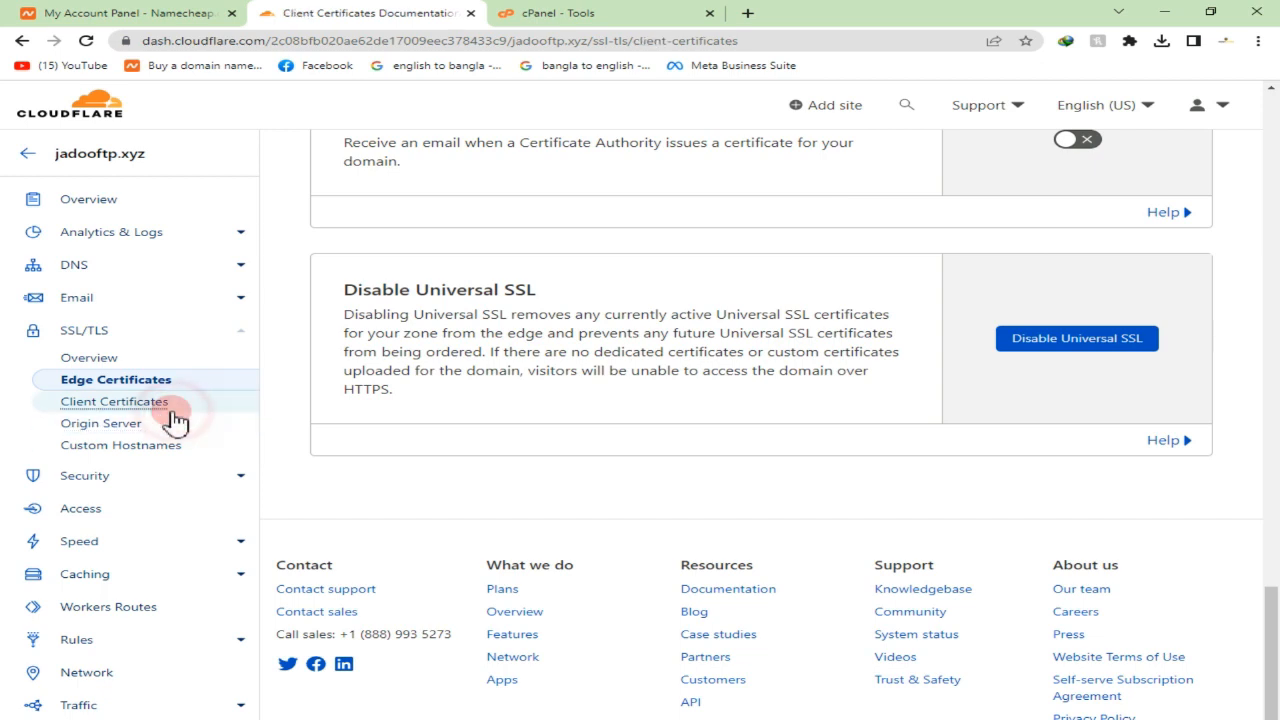
left_click(170, 424)
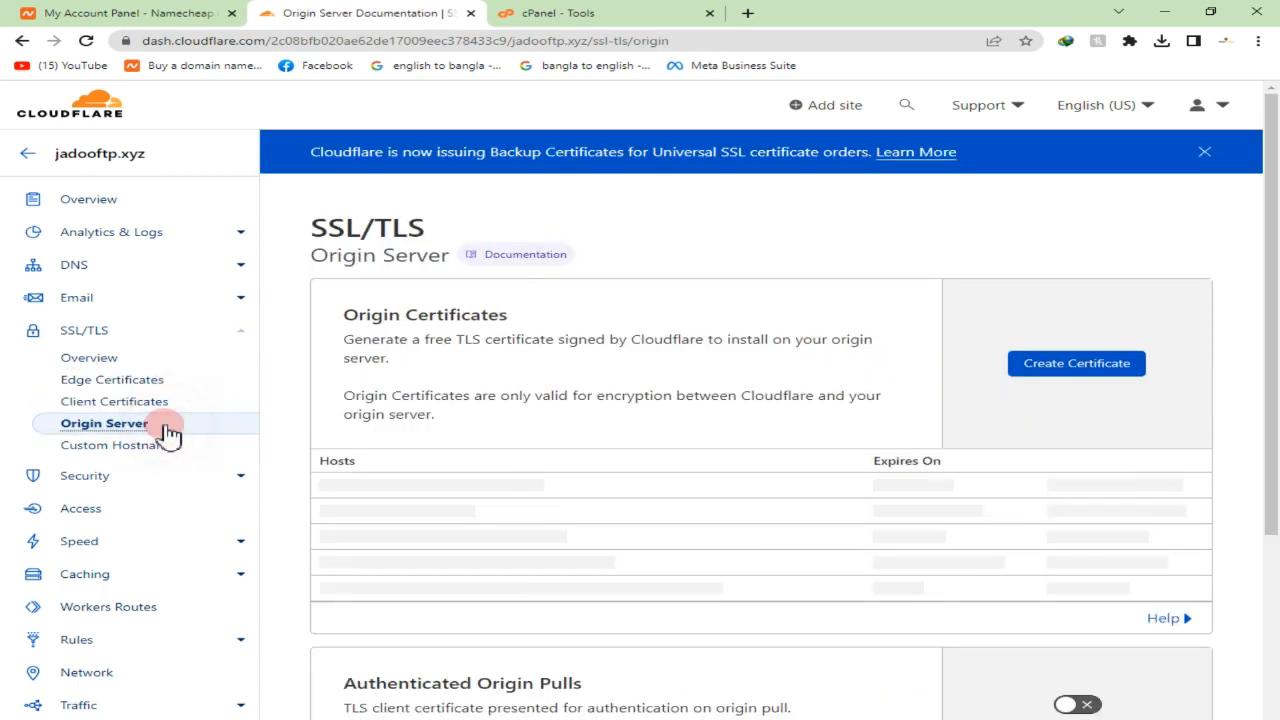
left_click(85, 476)
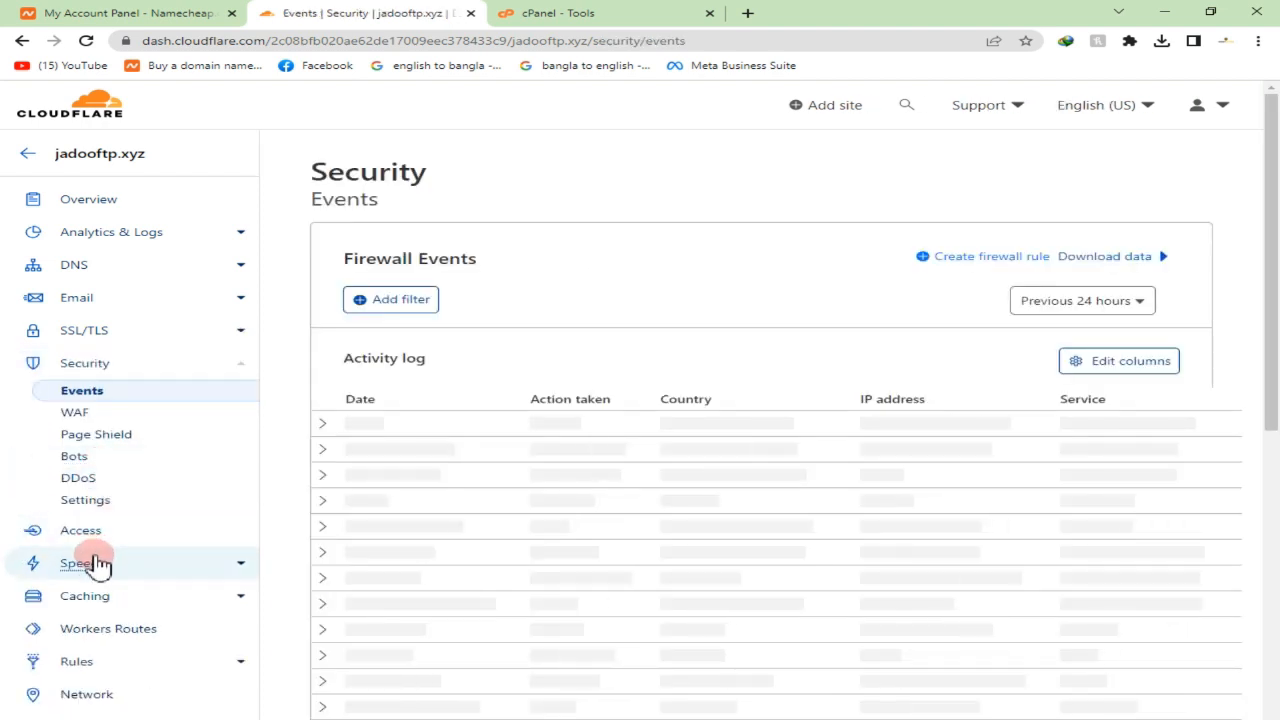
- Enable Auto Minify for JavaScript, CSS and HTML in the Speed Optimization settings
left_click(90, 564)
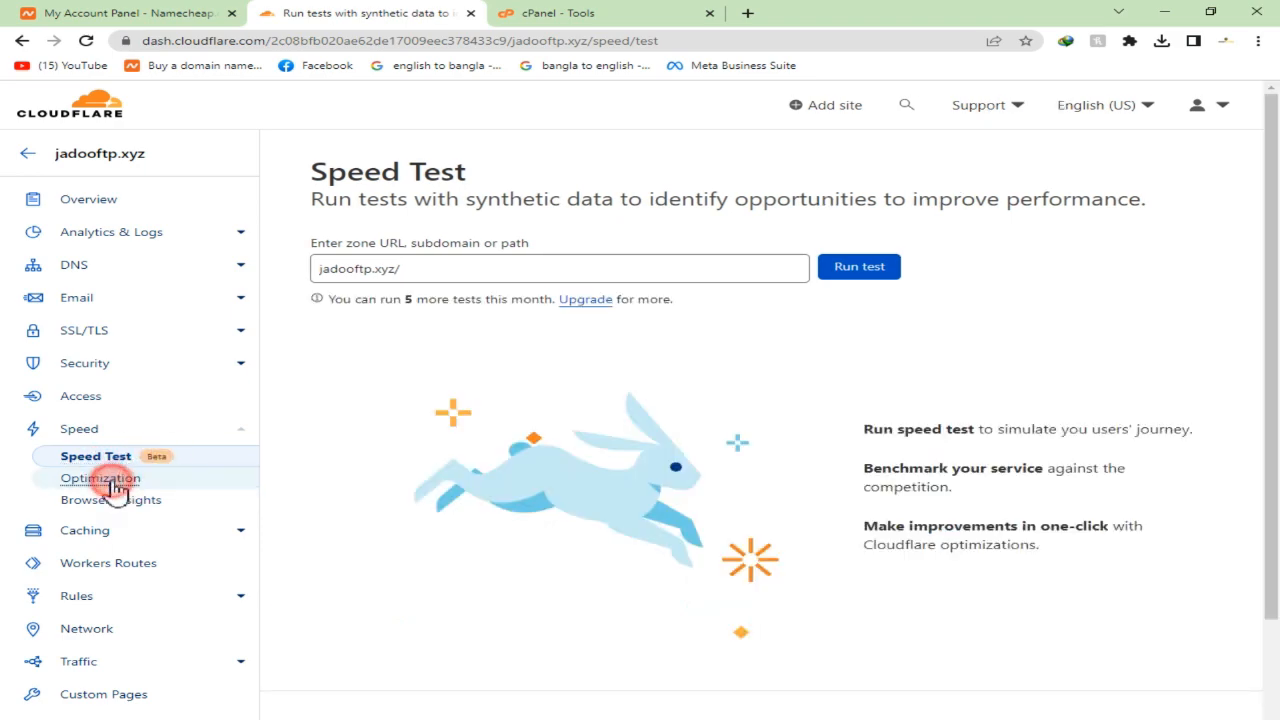
left_click(112, 484)
scroll(750, 440, "down", 4)
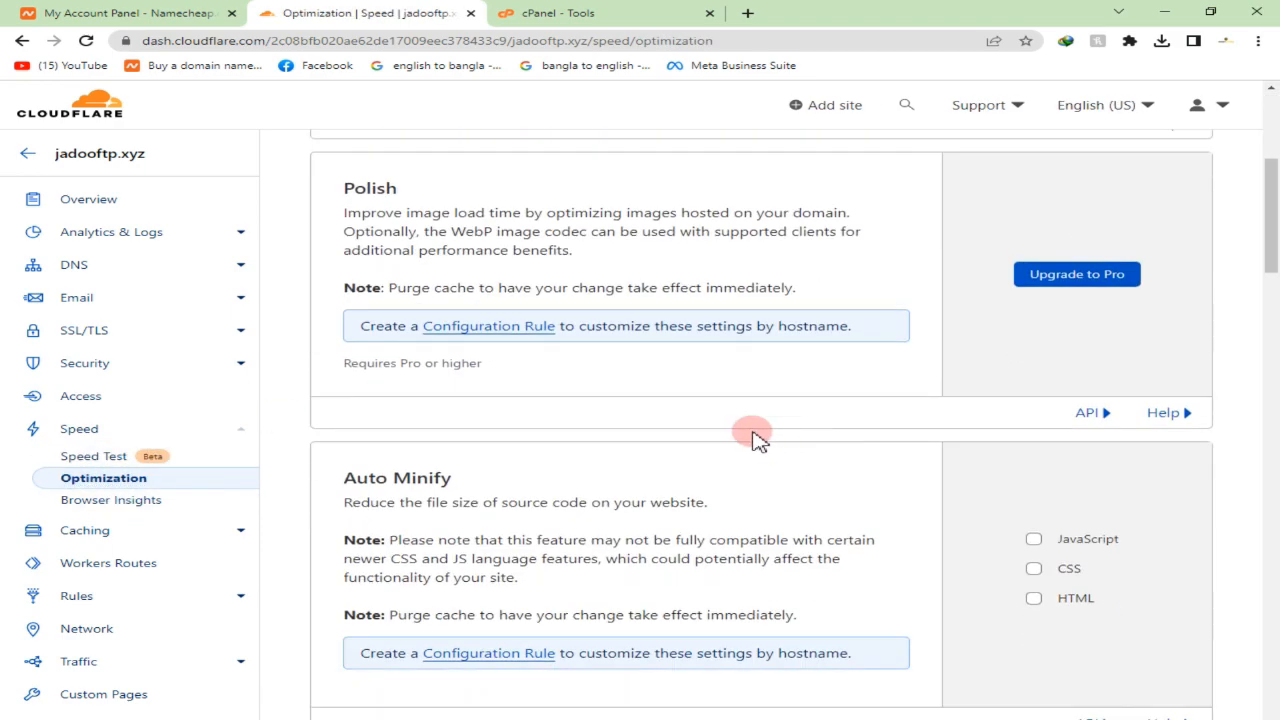
scroll(600, 206, "up", 4)
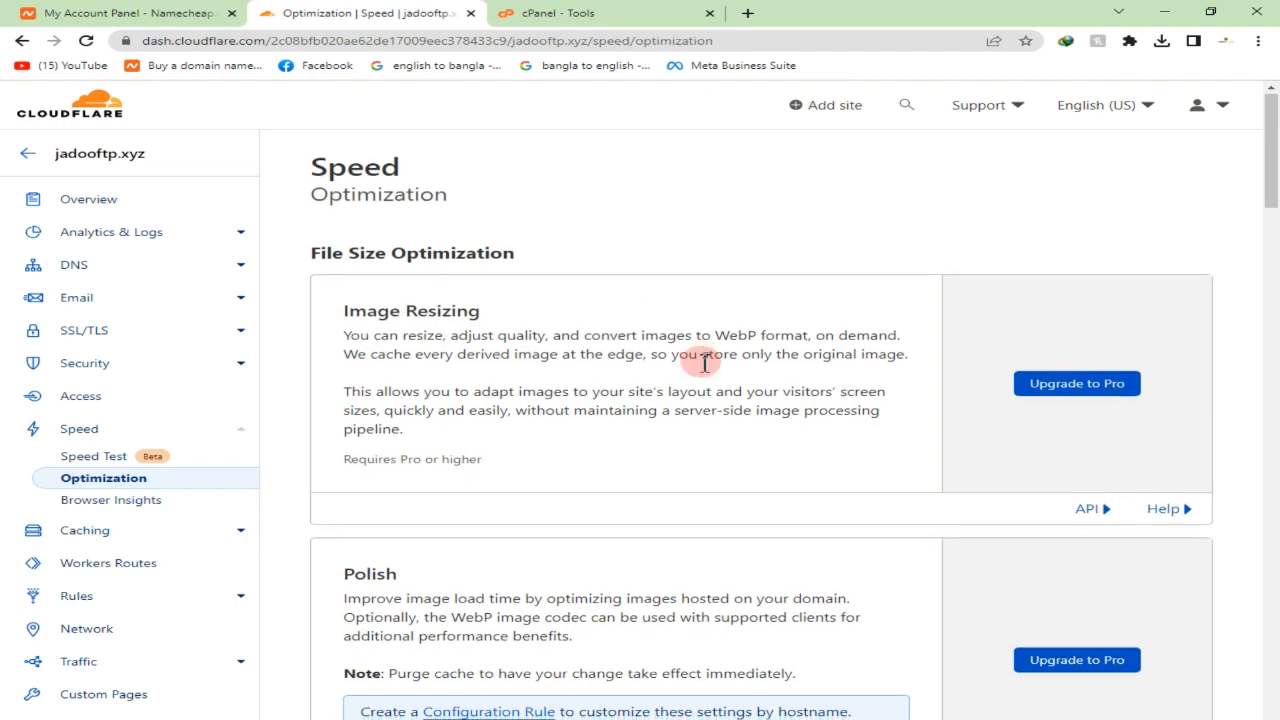
scroll(700, 360, "down", 3)
scroll(704, 363, "down", 2)
triple_click(424, 393)
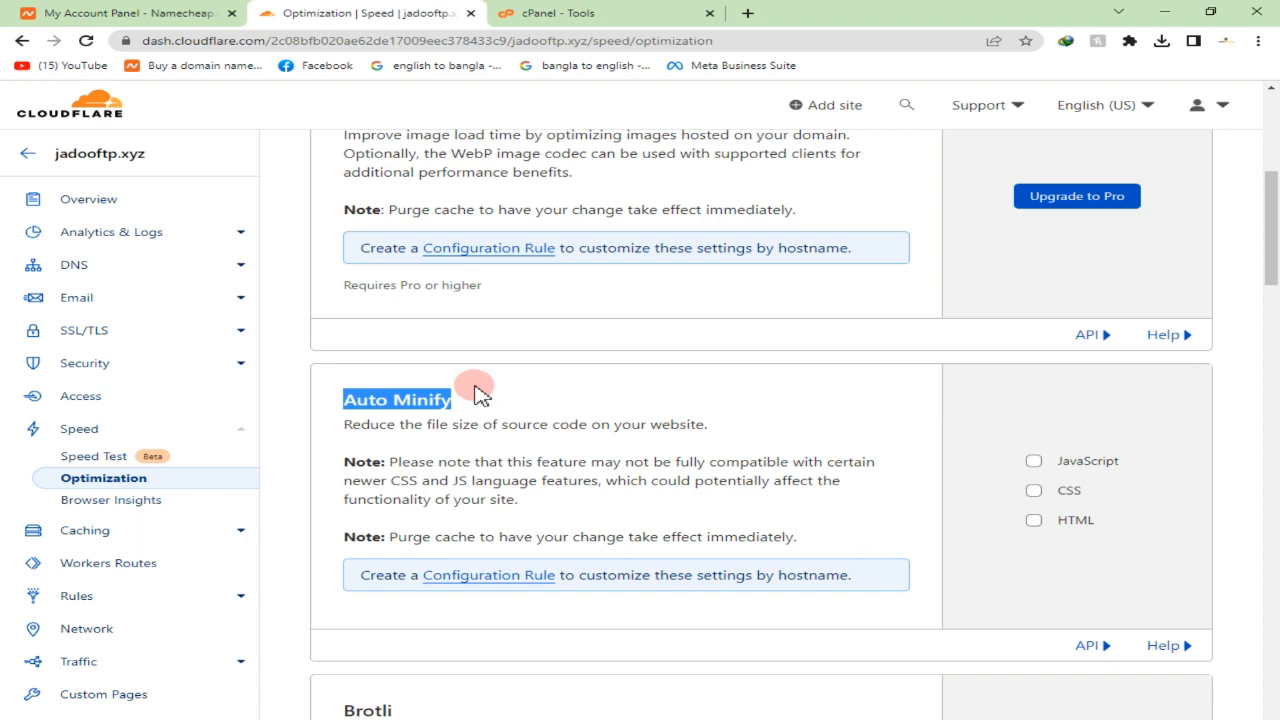
left_click(1034, 462)
left_click(1031, 500)
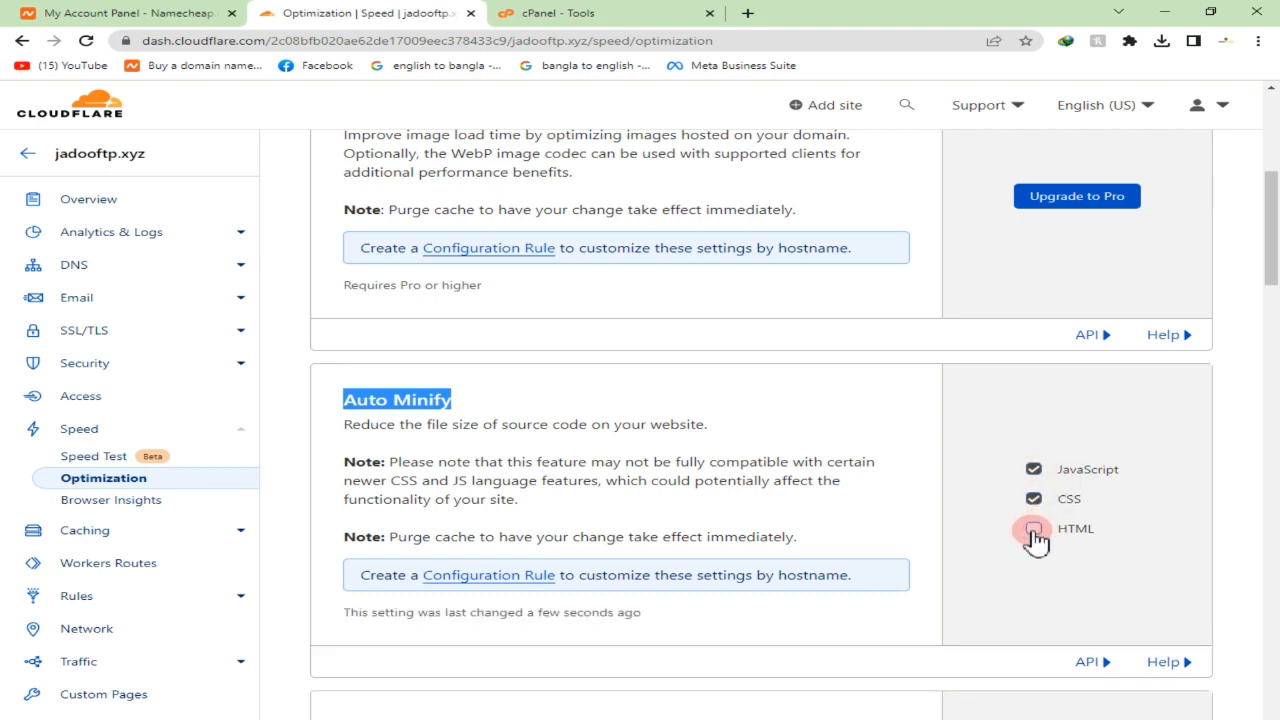
left_click(1033, 530)
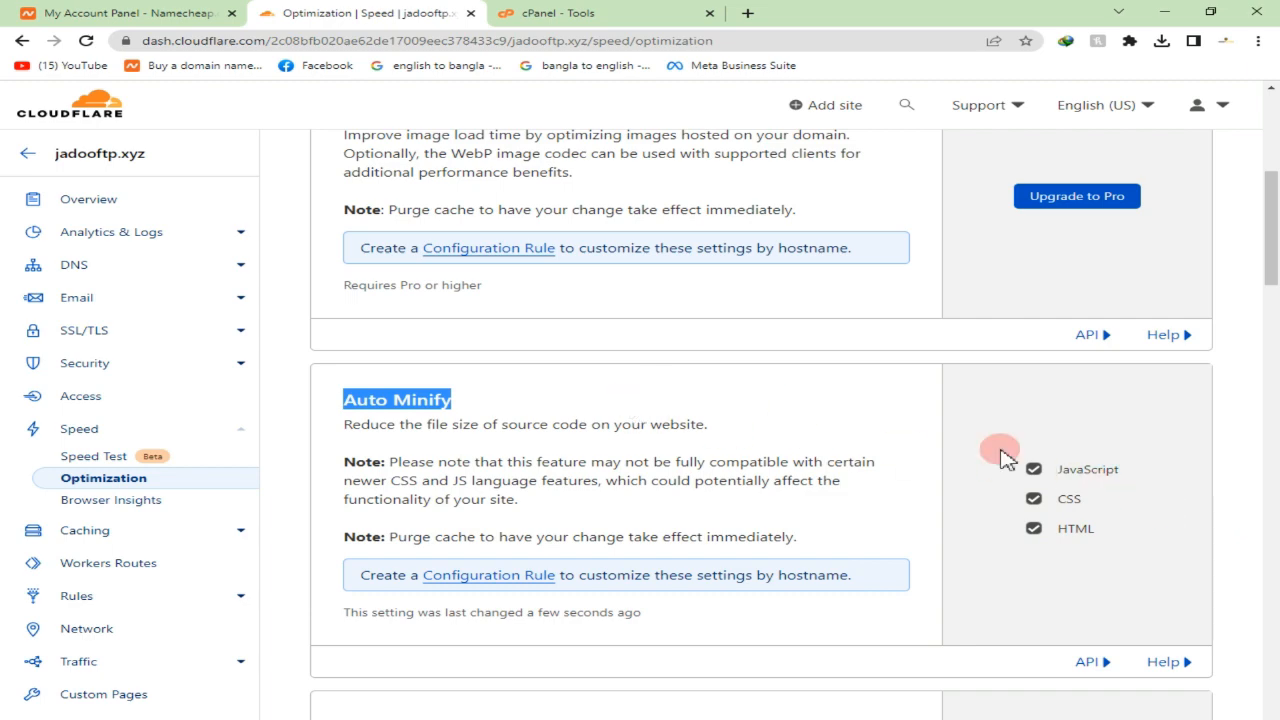
- Read the Rocket Loader description in the Speed Optimization settings and enable Rocket Loader
scroll(1091, 529, "down", 3)
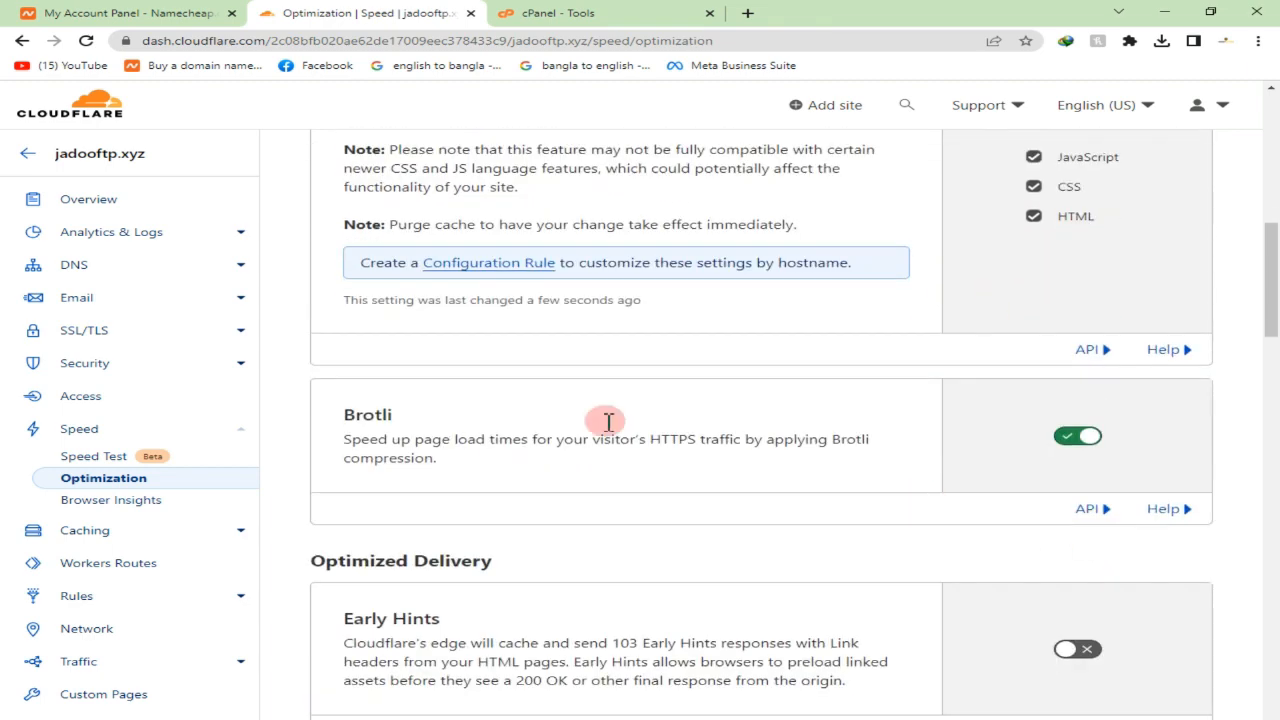
scroll(1100, 475, "down", 5)
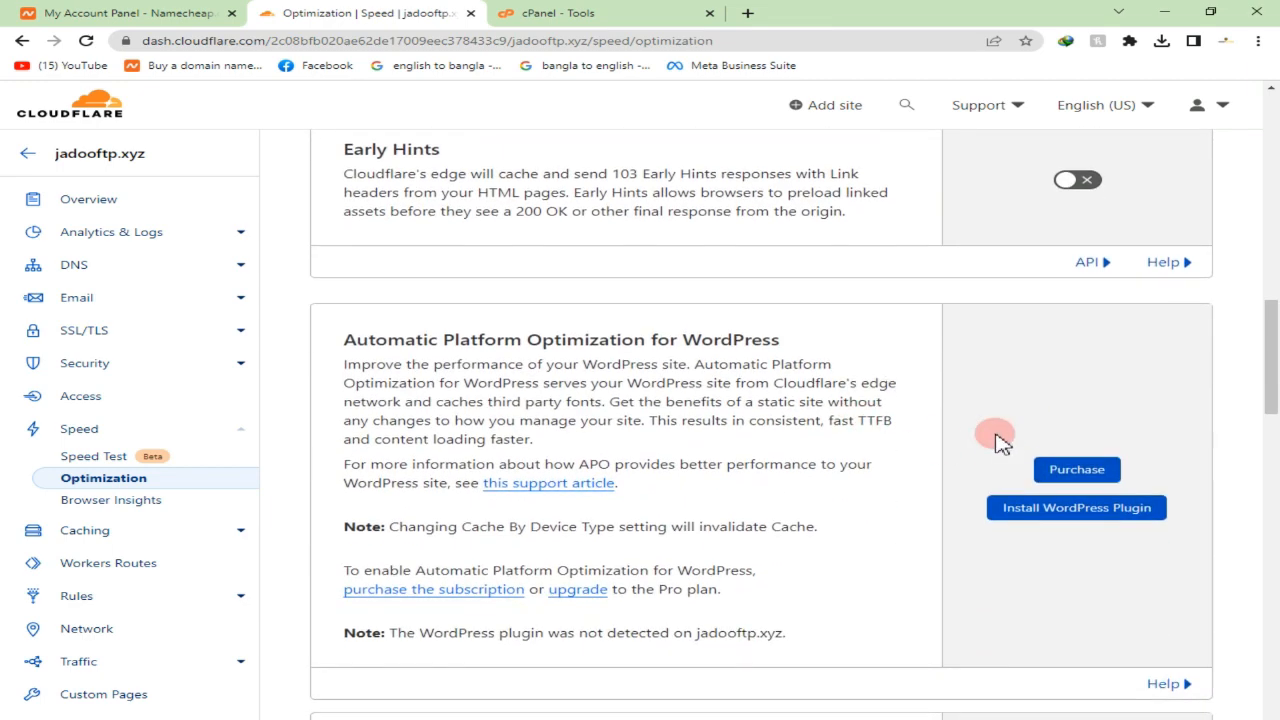
scroll(1003, 450, "down", 8)
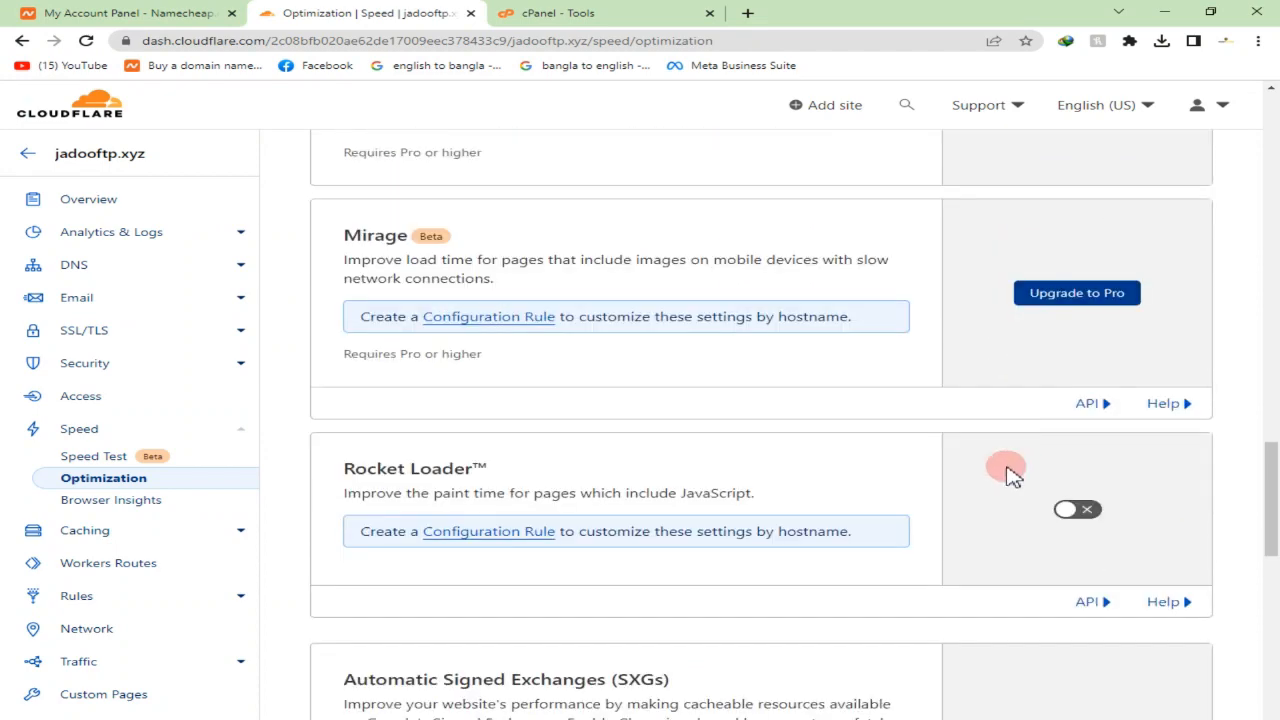
mouse_move(378, 468)
left_mouse_down()
mouse_move(371, 494)
mouse_move(352, 494)
mouse_move(503, 517)
mouse_move(543, 497)
mouse_move(768, 502)
left_mouse_up()
triple_click(766, 496)
triple_click(708, 494)
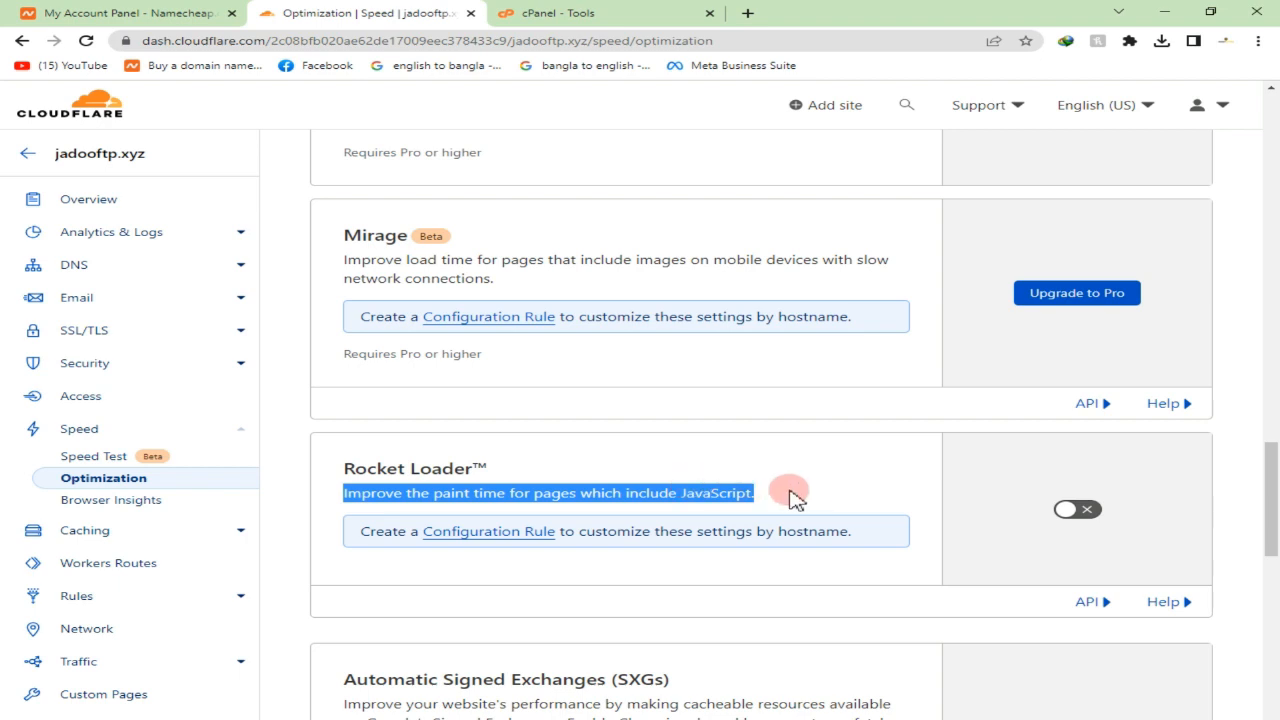
left_click(425, 468)
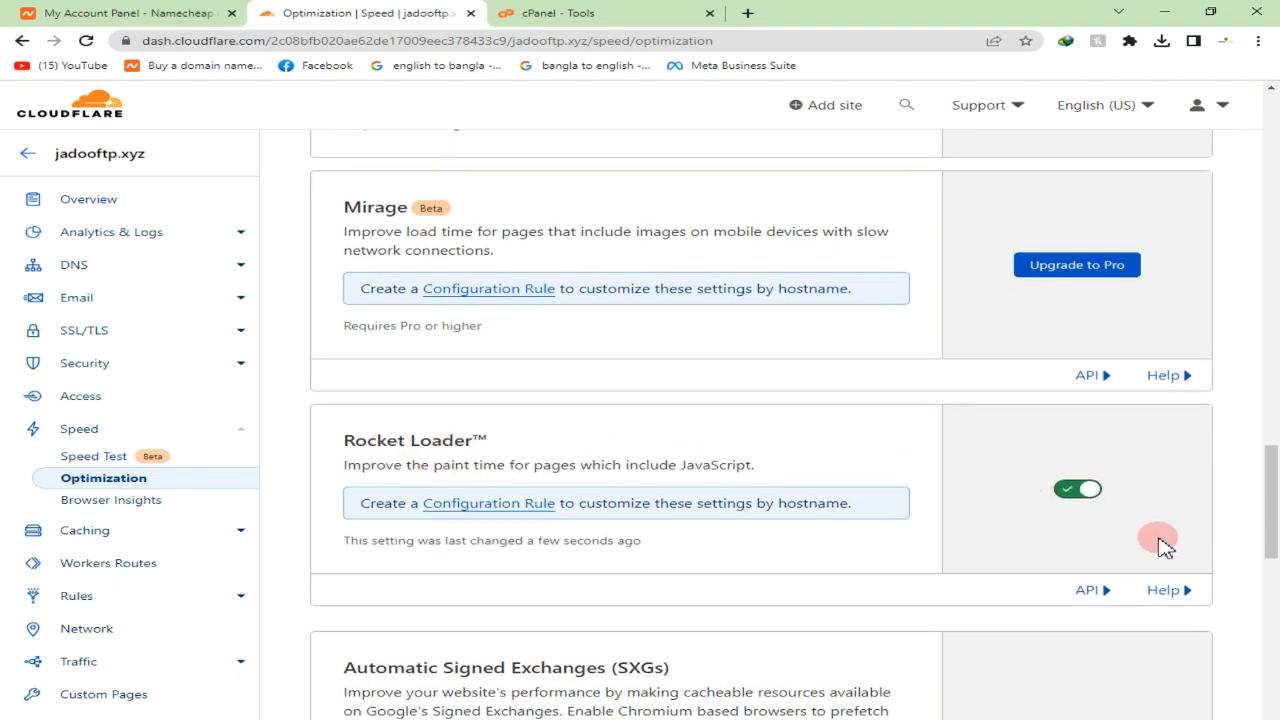
- Review the remaining Speed Optimization settings, from Automatic Signed Exchanges down to Mobile Redirect
scroll(1040, 500, "down", 3)
scroll(1045, 500, "down", 6)
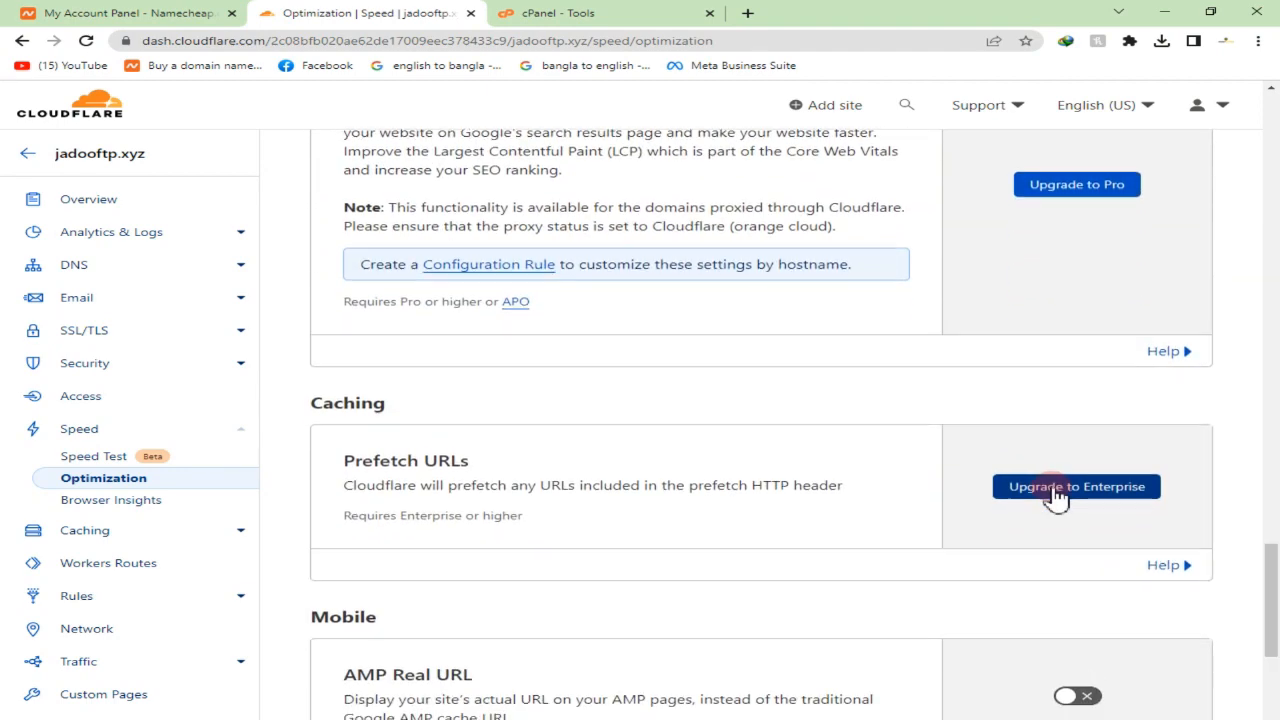
scroll(1058, 495, "down", 3)
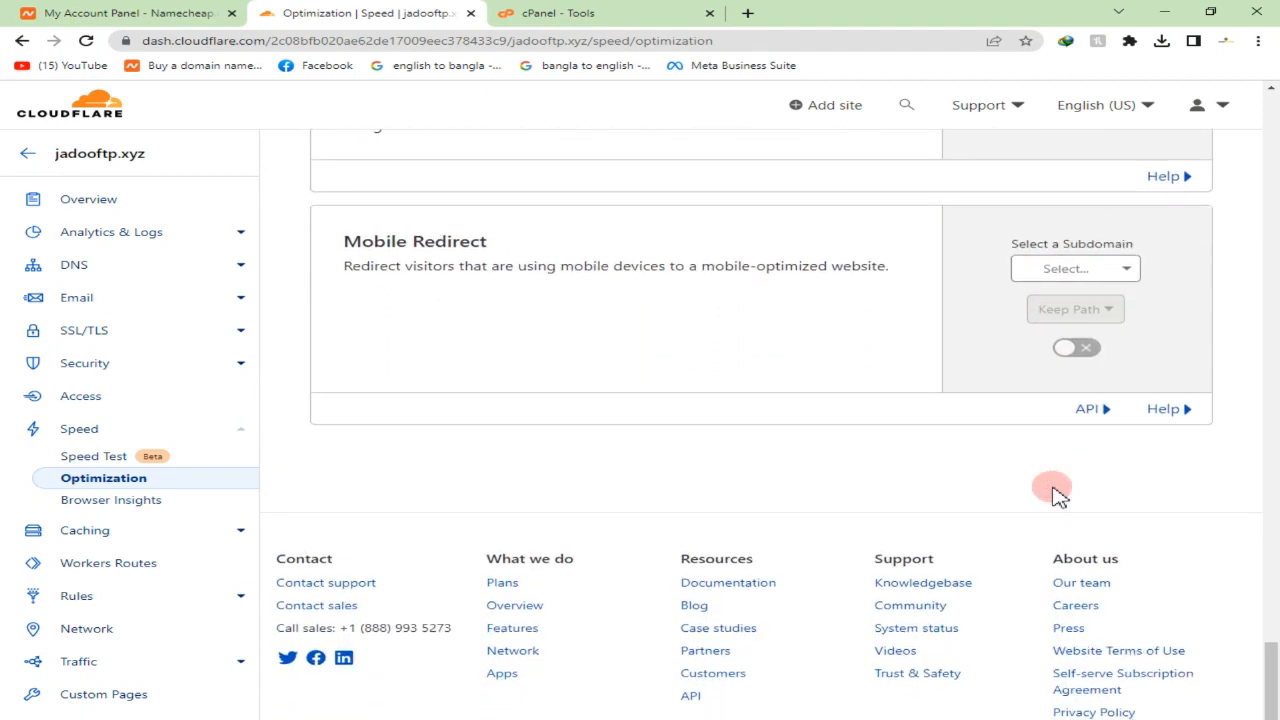
- Open the Caching configuration and check the Caching Level and the available Browser Cache TTL durations
left_click(108, 533)
left_click(112, 511)
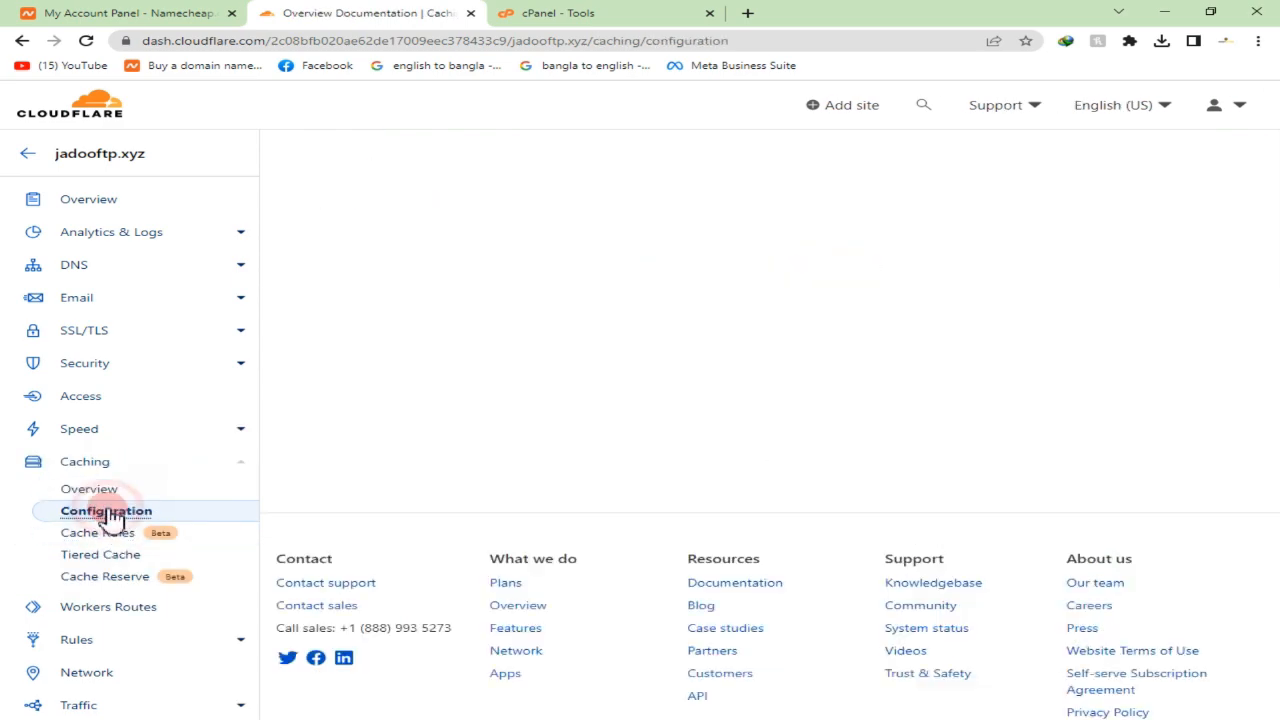
scroll(866, 349, "down", 3)
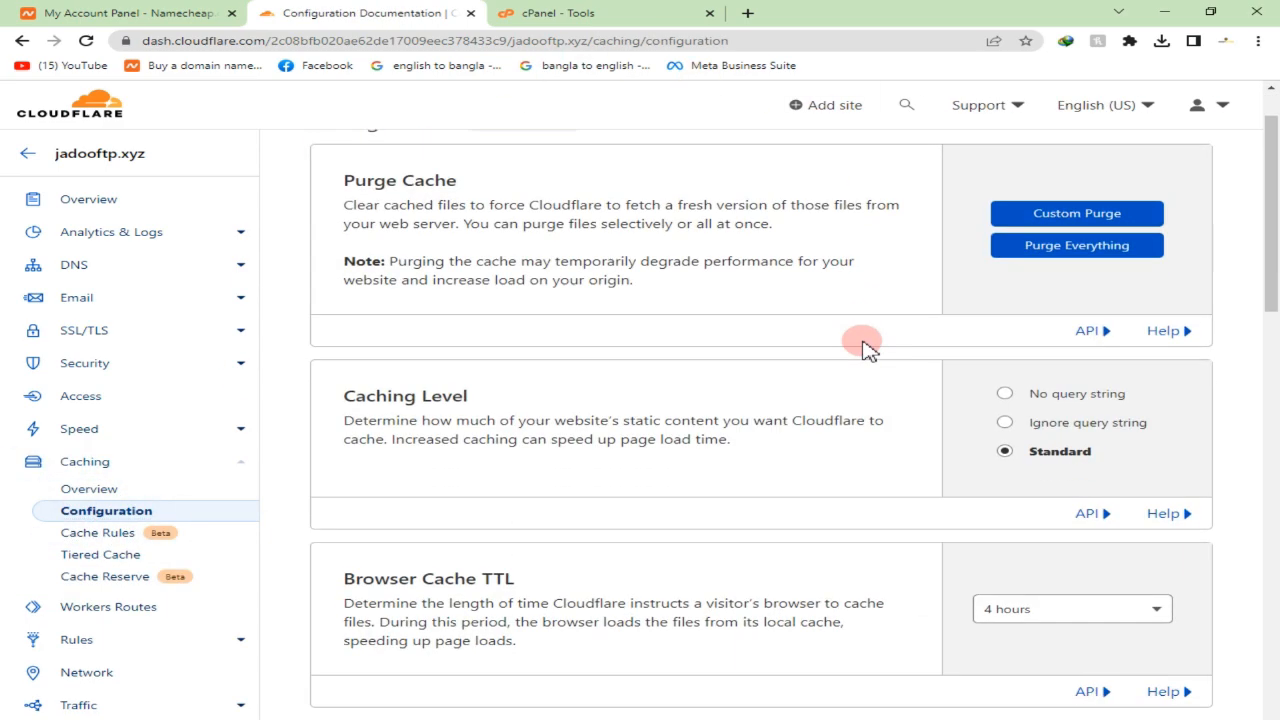
triple_click(420, 418)
left_click(1020, 455)
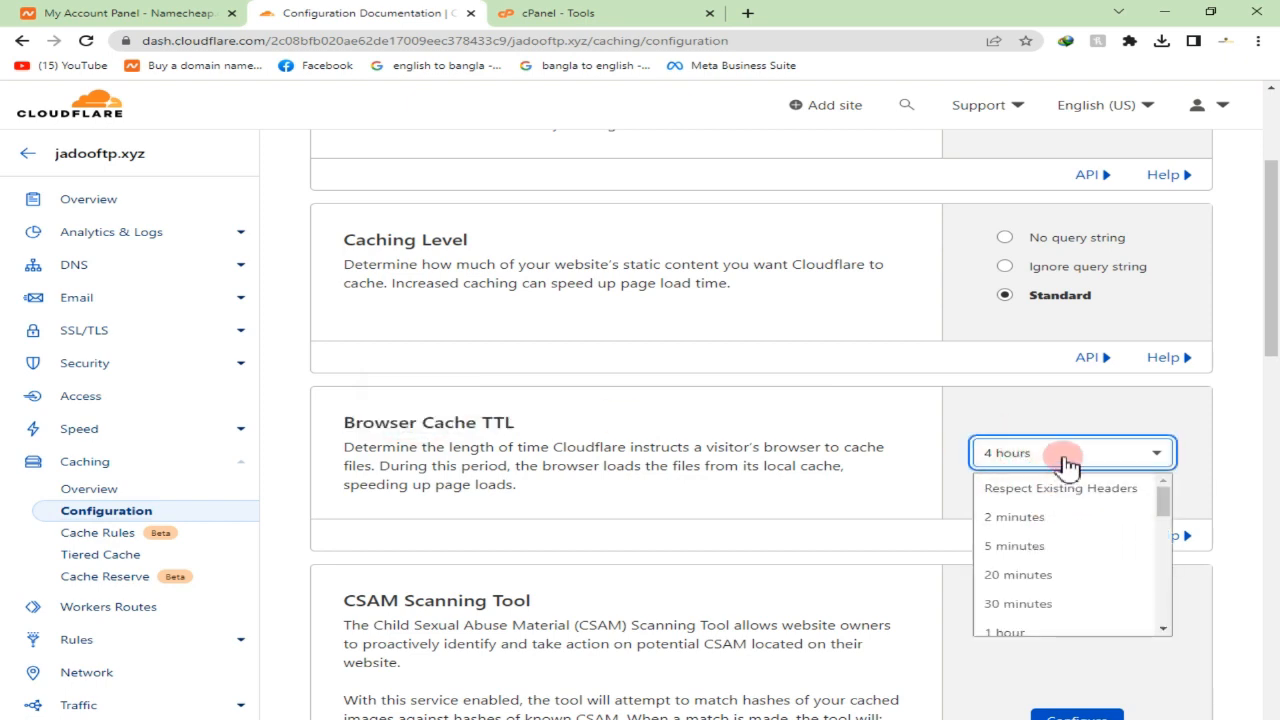
left_click(1068, 455)
left_click(1068, 455)
left_click(1068, 455)
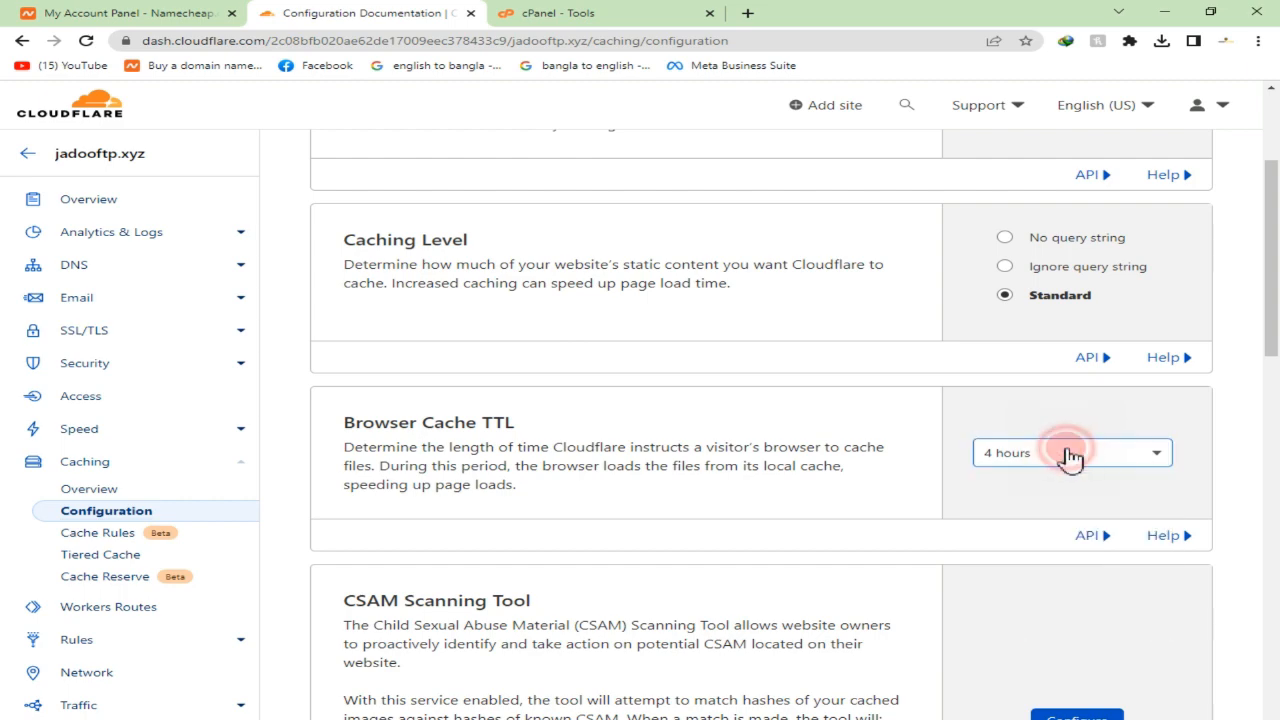
- Read the Crawler Hints section of the Caching configuration and enable Crawler Hints
scroll(750, 456, "down", 2)
scroll(695, 457, "down", 3)
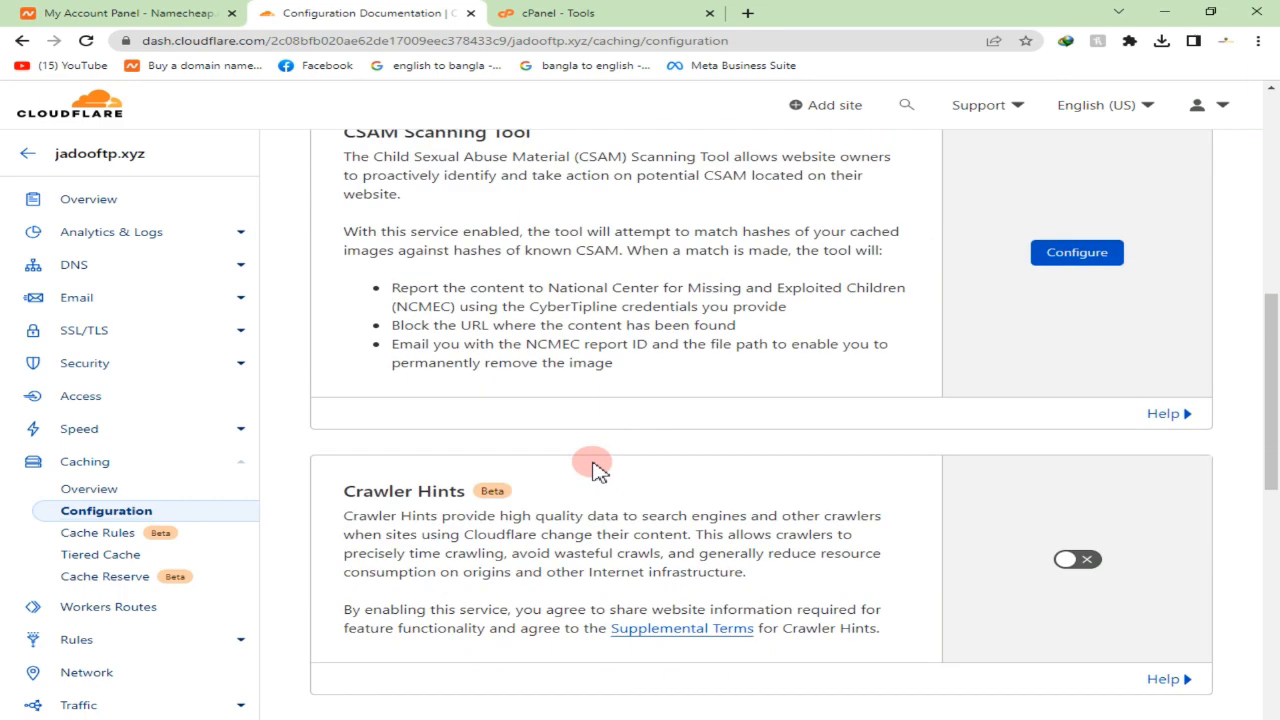
left_click_drag(348, 497, 467, 493)
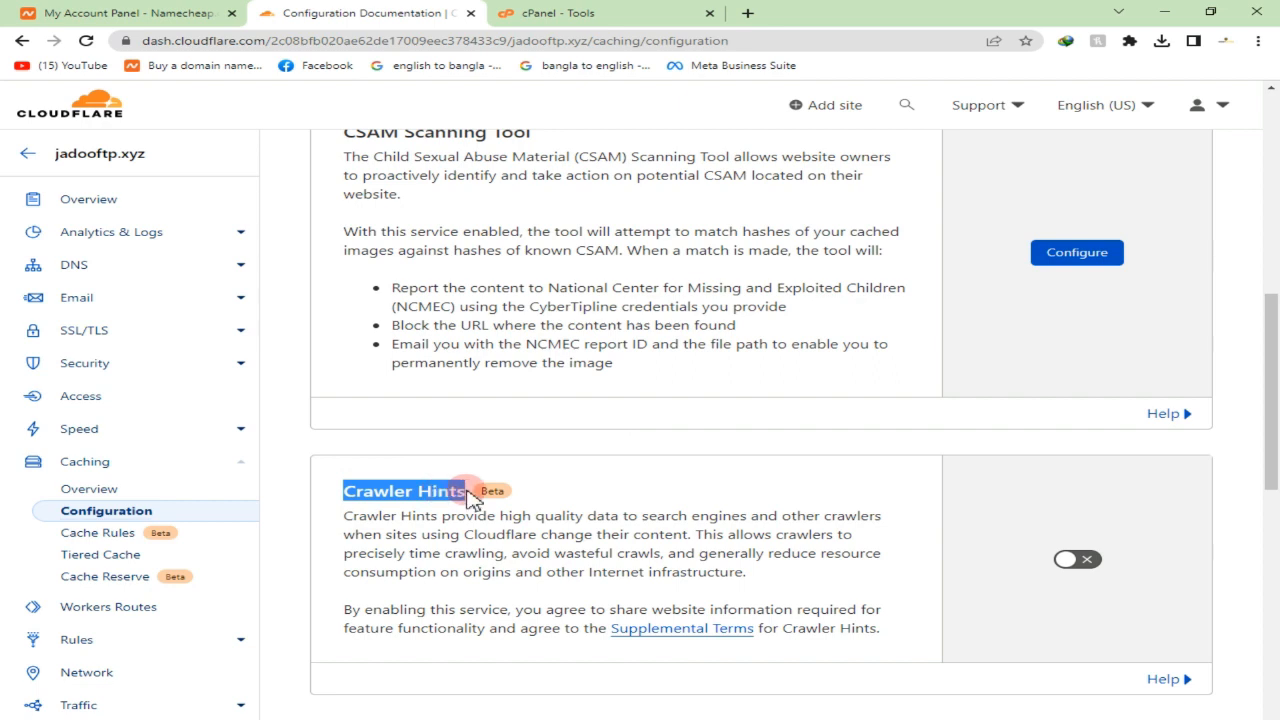
triple_click(430, 490)
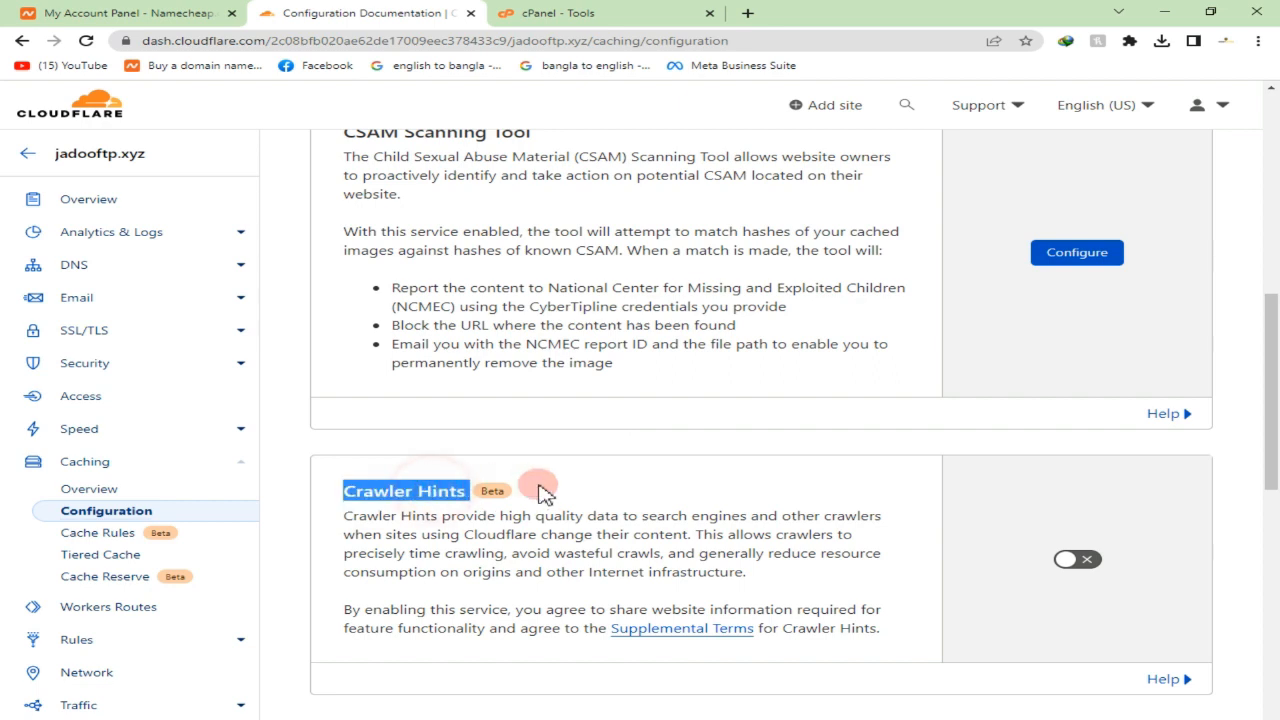
left_click(448, 497)
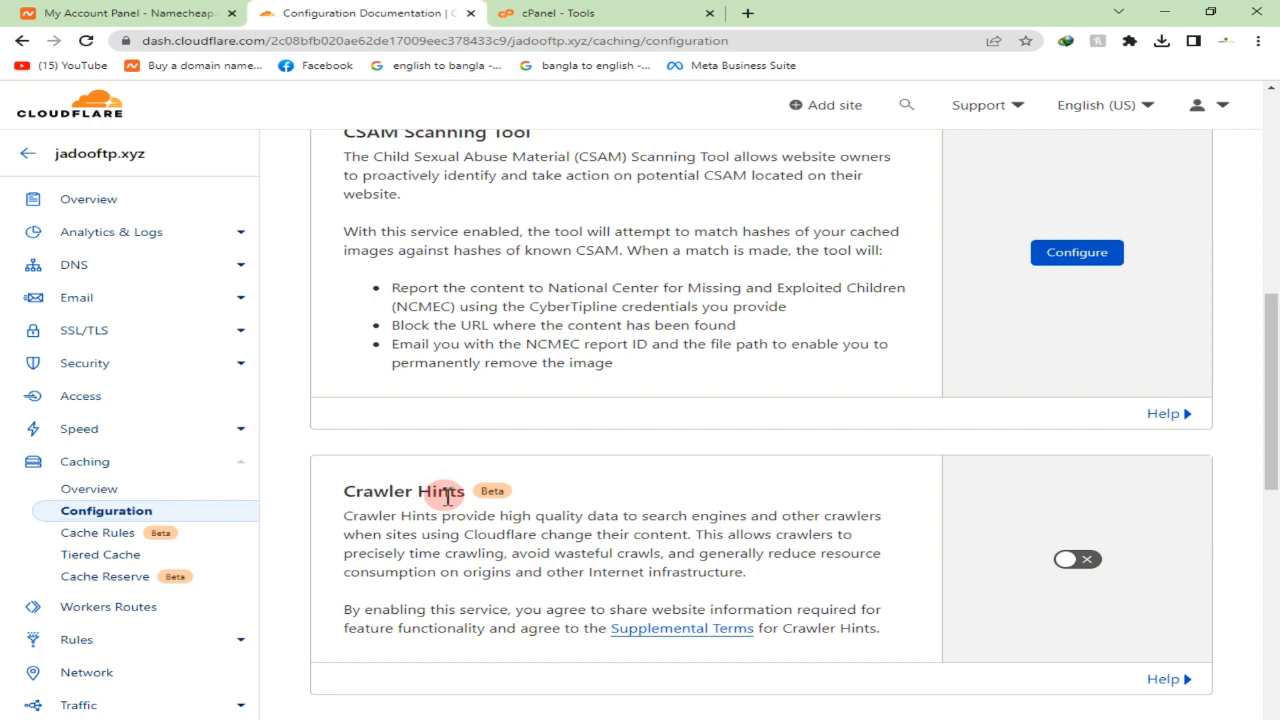
left_click(1083, 568)
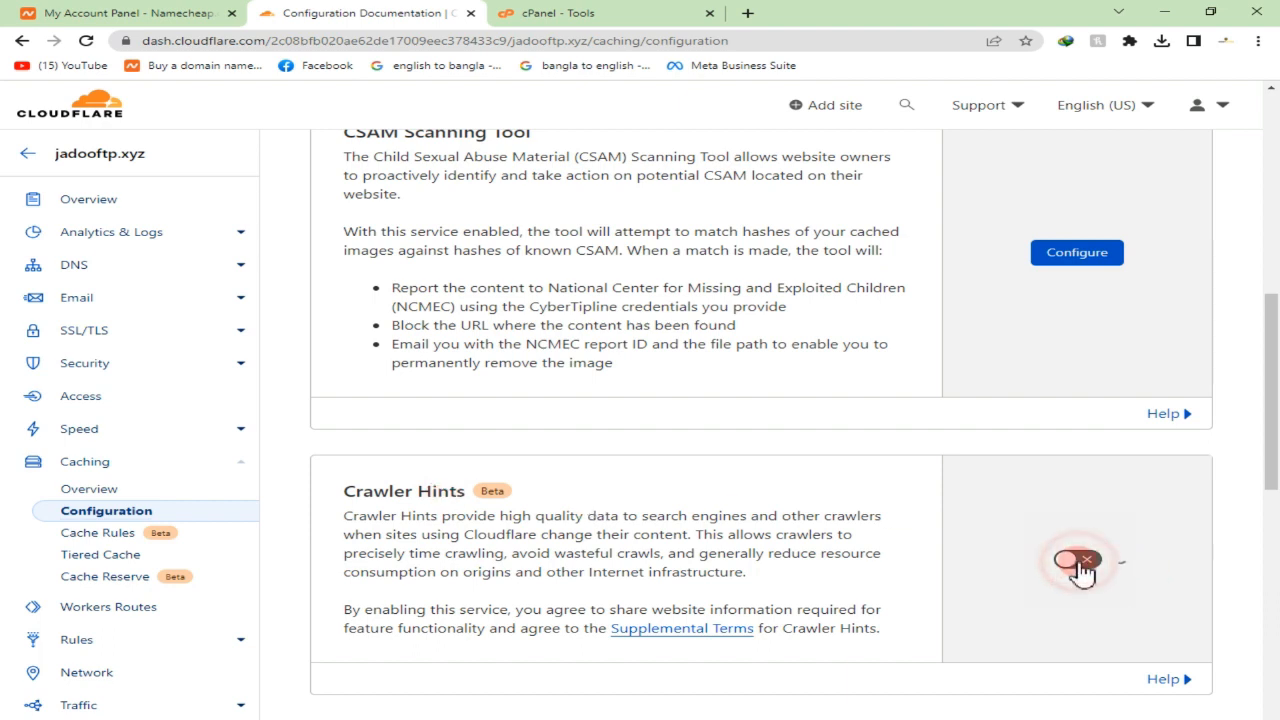
- Enable Always Online in the Caching configuration and review the Development Mode and Enable Query String Sort settings
scroll(897, 555, "down", 2)
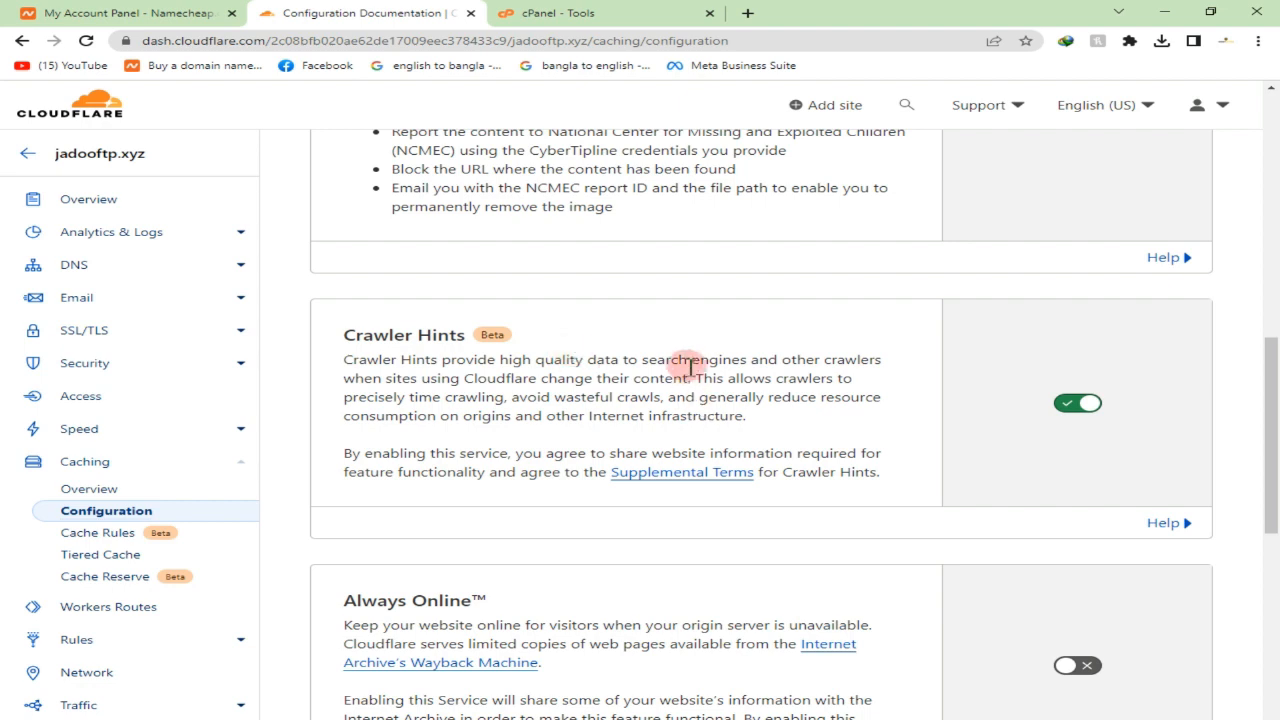
scroll(600, 400, "down", 2)
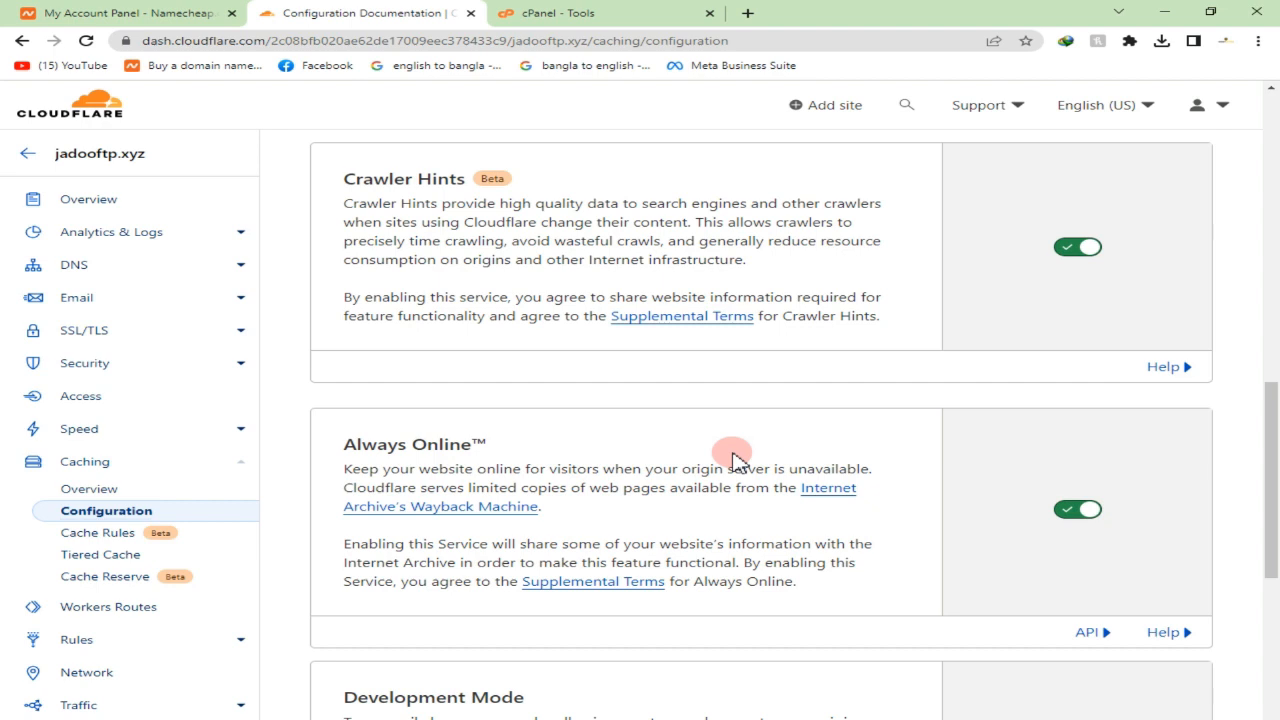
scroll(663, 466, "down", 6)
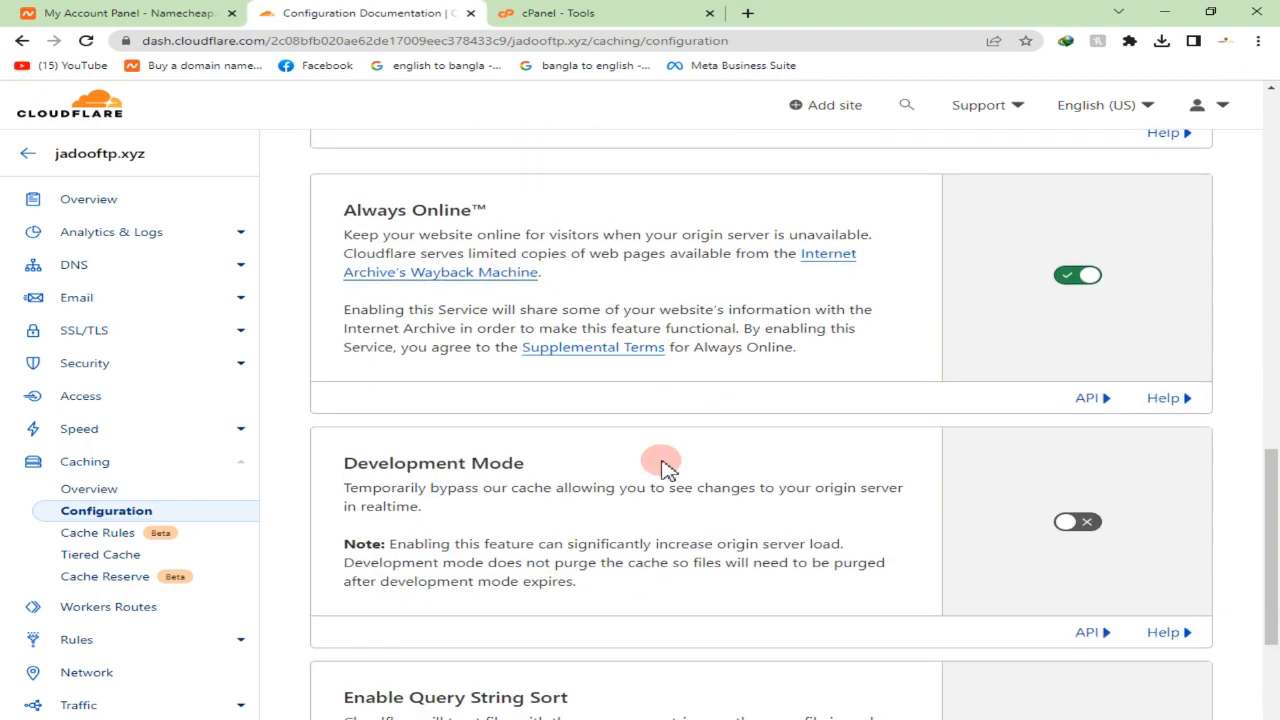
scroll(679, 497, "down", 1)
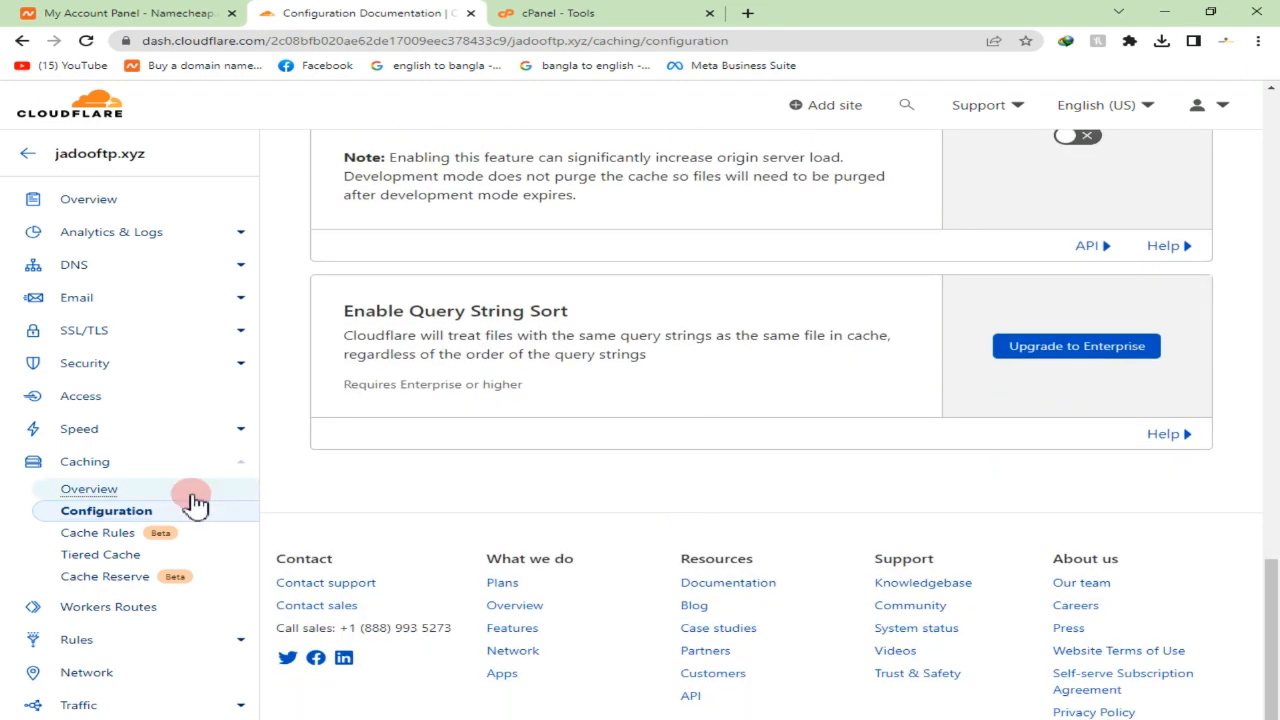
- Look through the Cache Rules, Tiered Cache and Page Rules pages of jadooftp.xyz
left_click(145, 540)
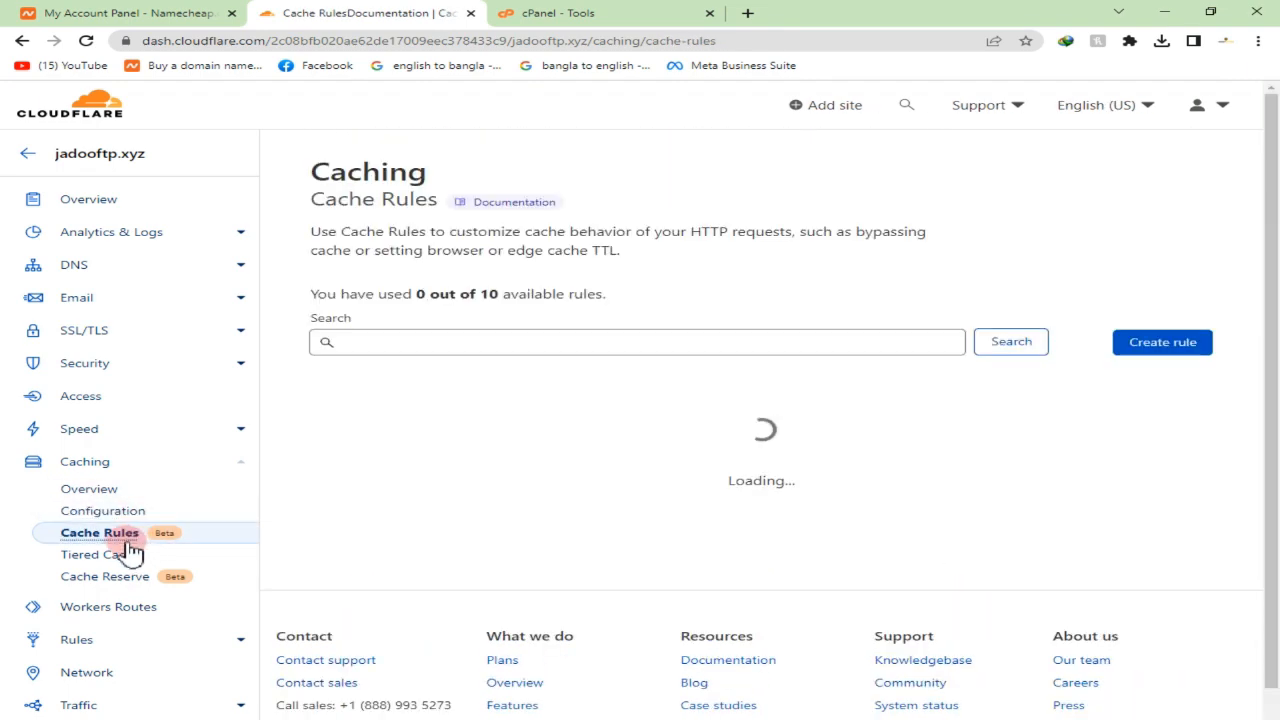
left_click(125, 556)
scroll(125, 556, "down", 2)
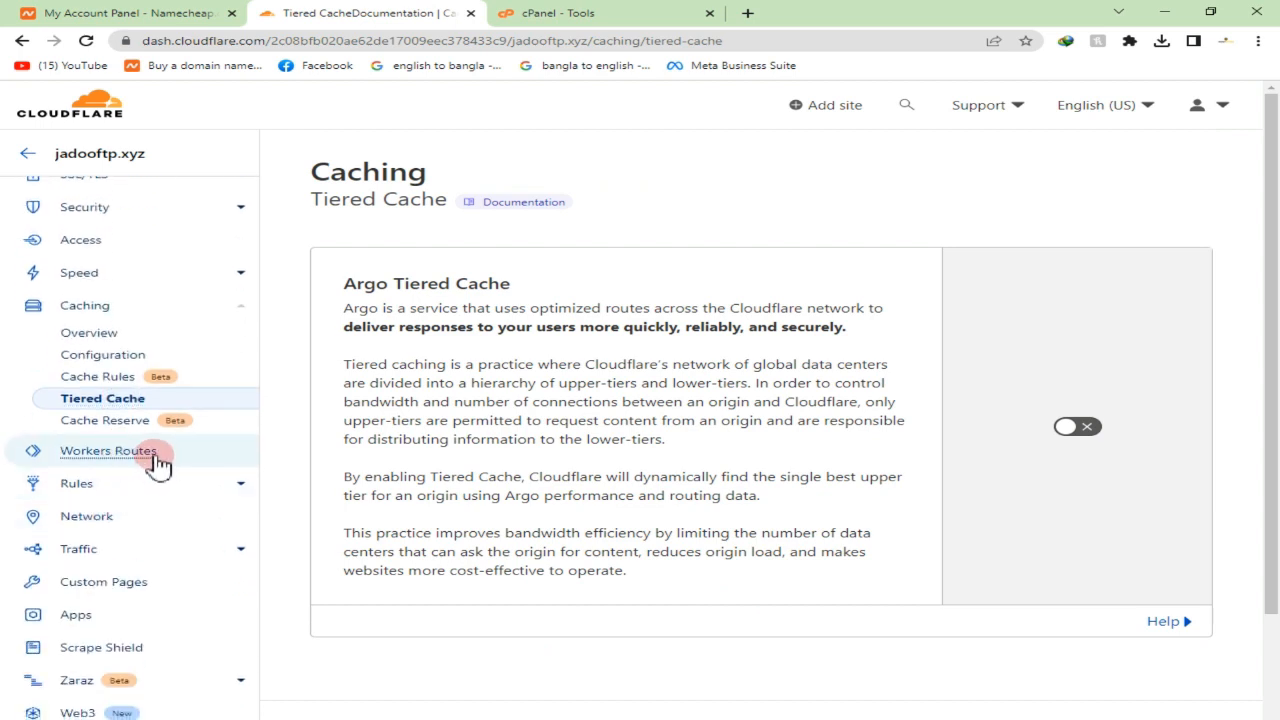
left_click(120, 490)
scroll(920, 585, "down", 1)
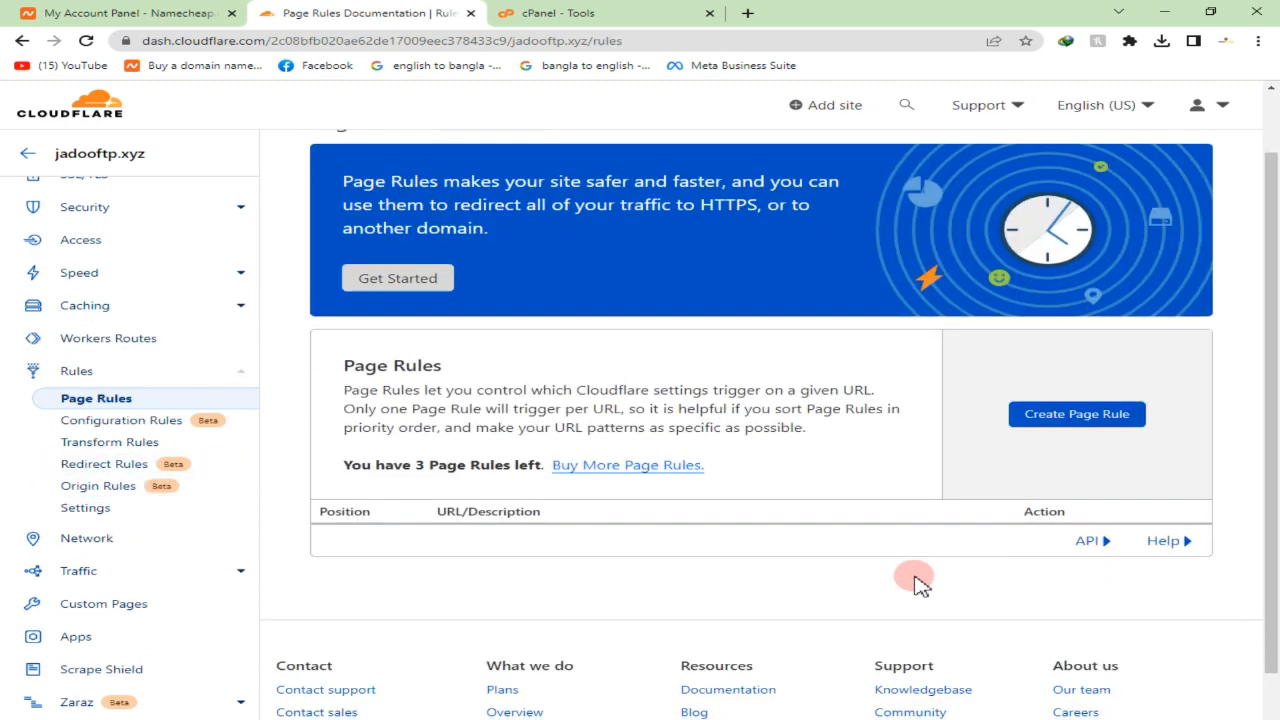
scroll(191, 514, "down", 2)
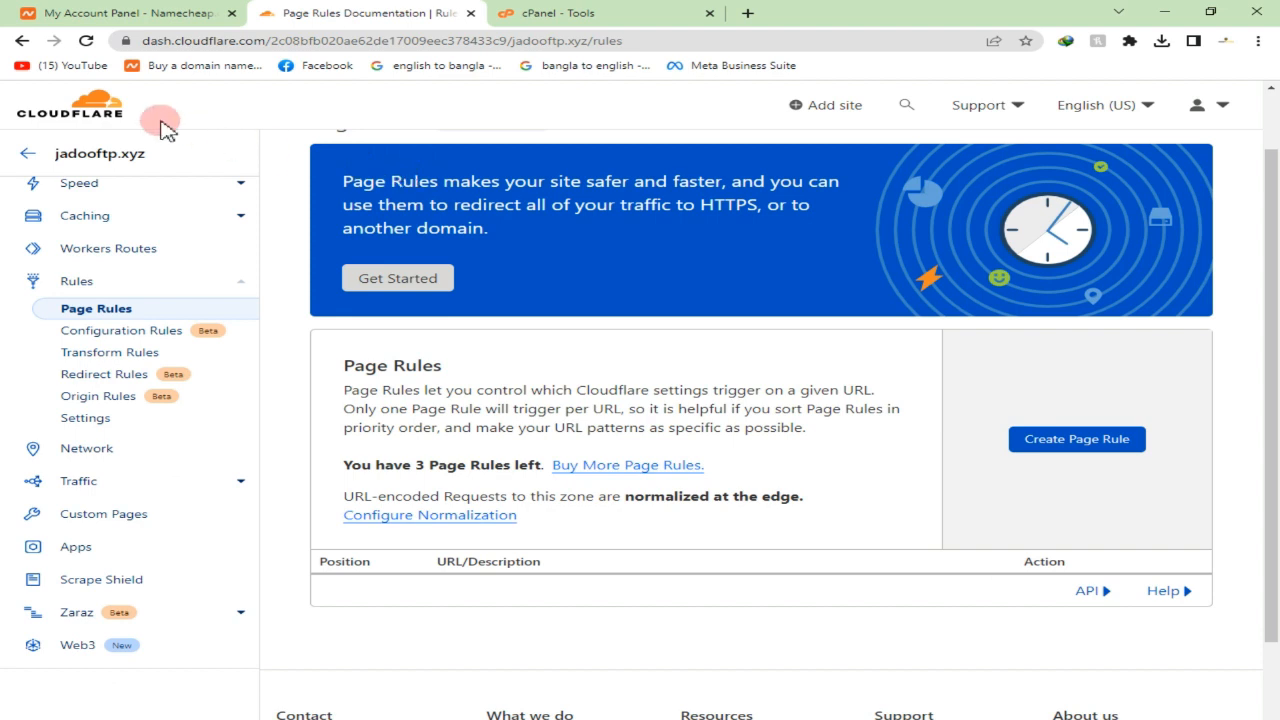
- Return to the account home and reopen the jadooftp.xyz overview to check the site's status
left_click(97, 117)
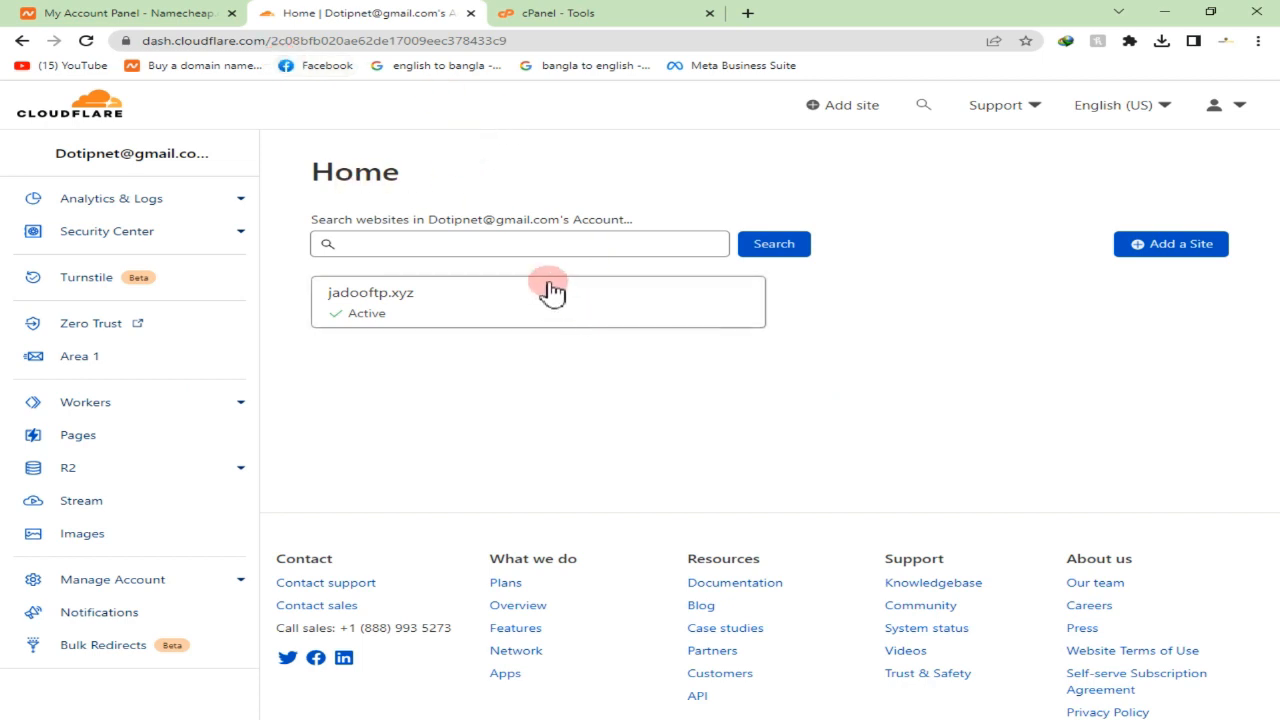
left_click(488, 305)
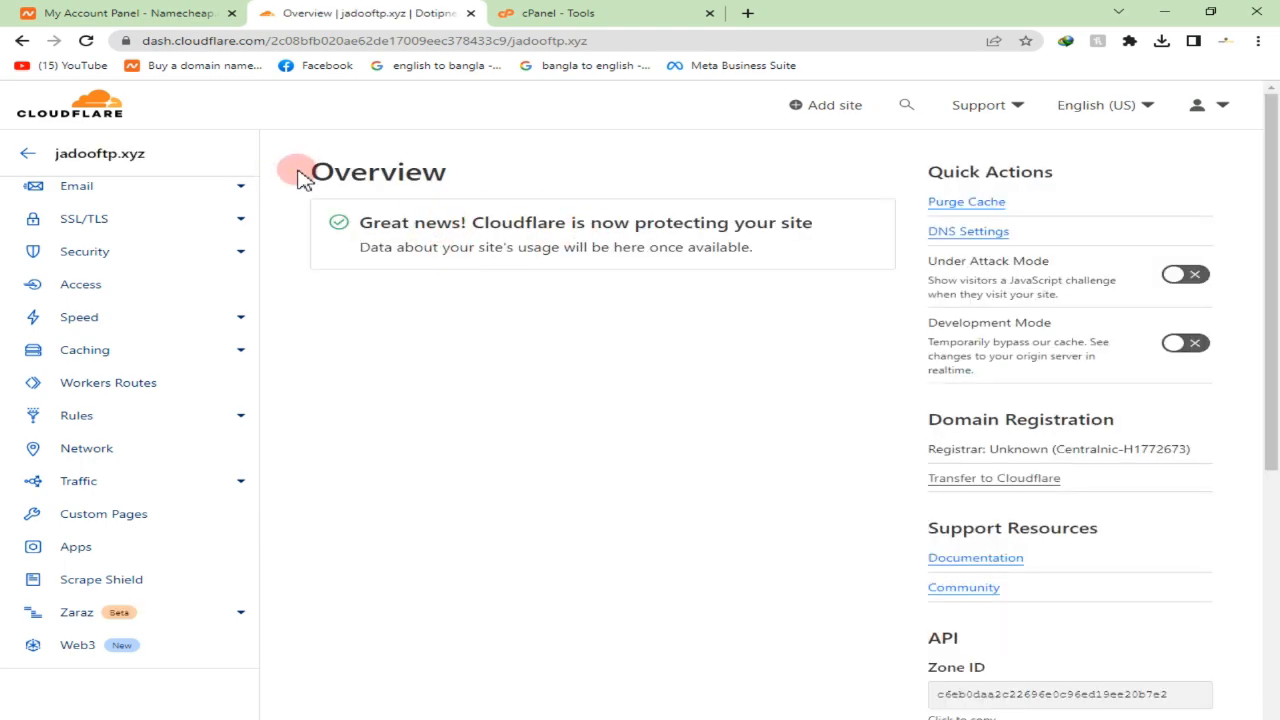
- Review the jadooftp.xyz overview page and look through the tools of the domain's cPanel
scroll(488, 356, "down", 3)
scroll(488, 356, "up", 3)
left_click(537, 11)
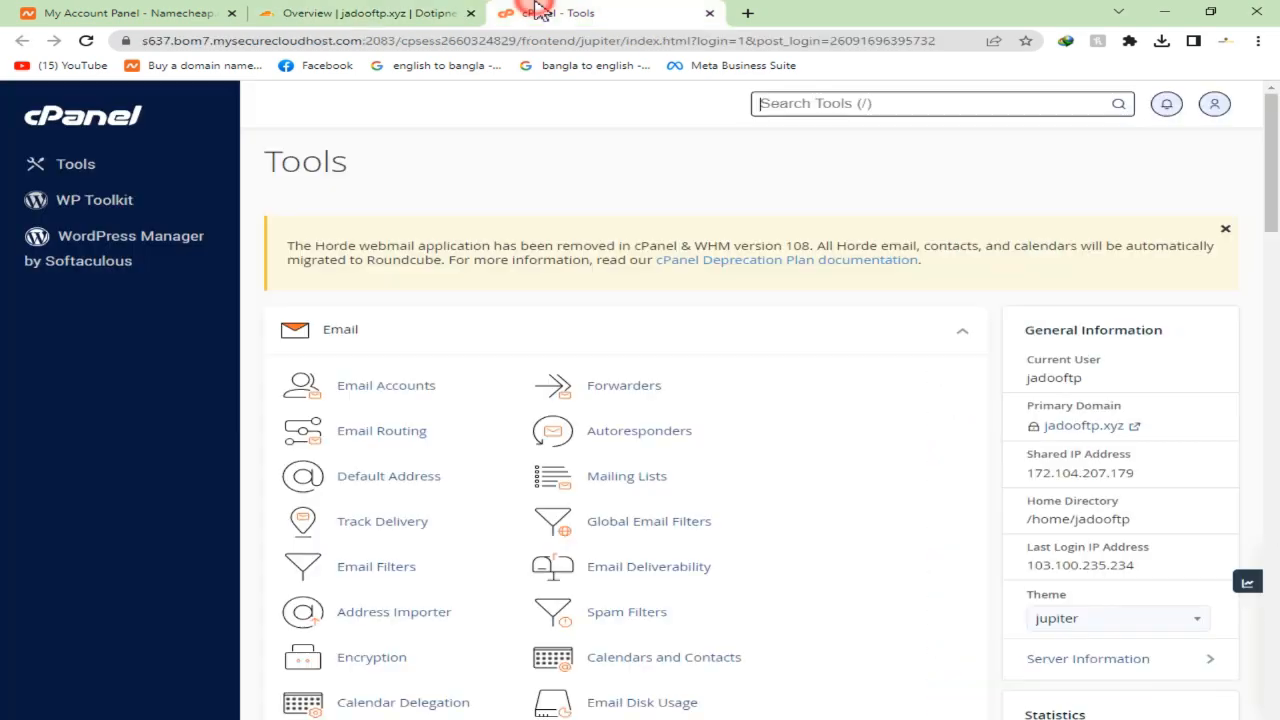
scroll(594, 523, "down", 6)
scroll(600, 517, "up", 6)
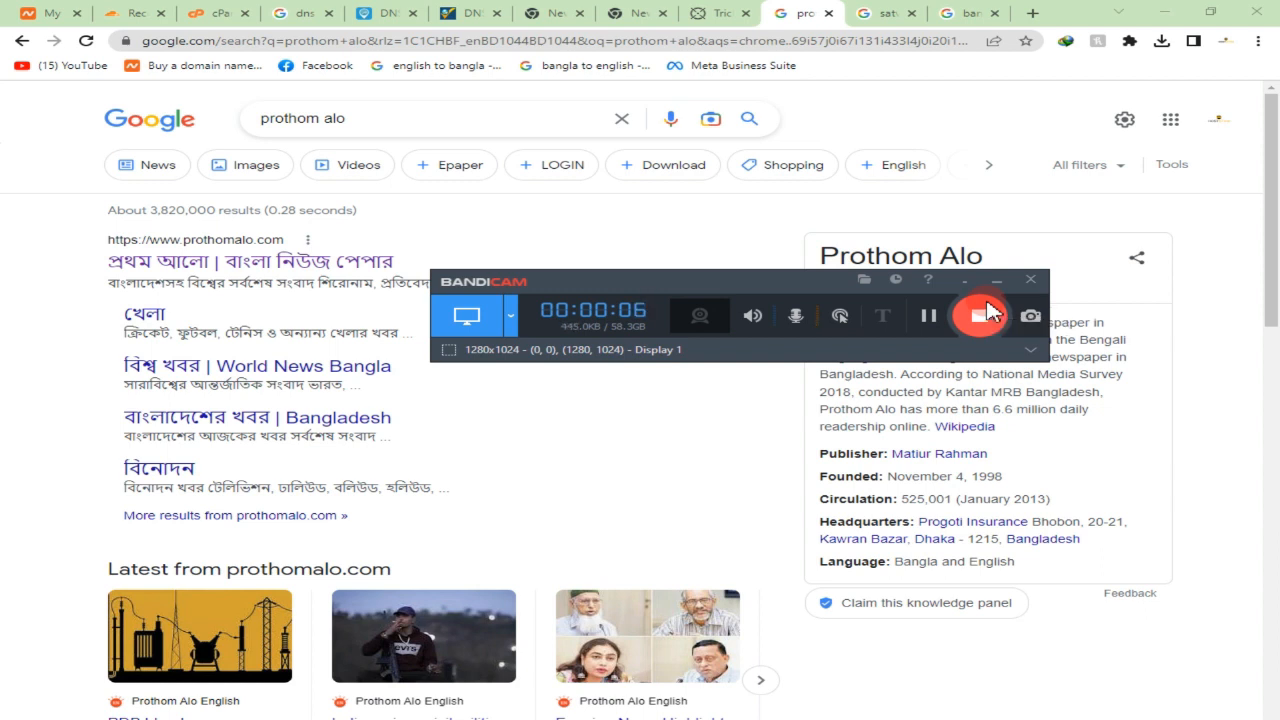
- Copy jadooftp.xyz from the Cloudflare DNS records page and look up its A records on DNS Checker
left_click(118, 15)
right_click(600, 428)
left_click(630, 440)
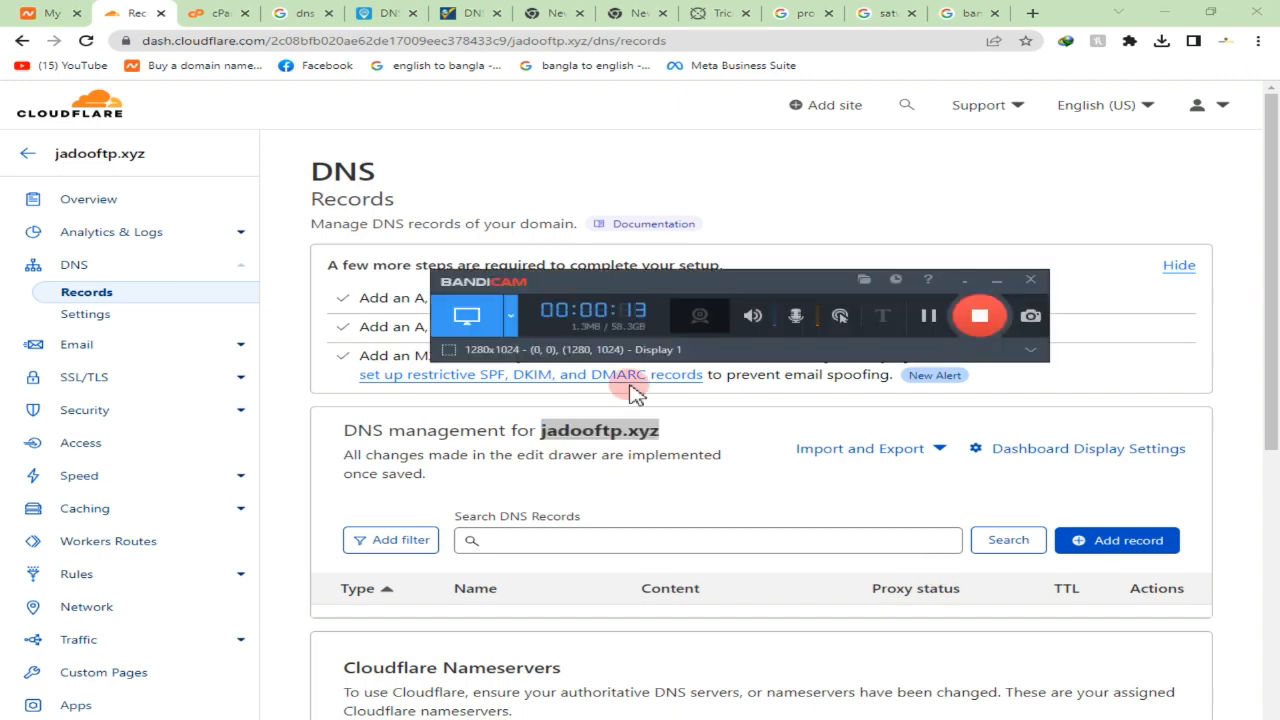
right_click(646, 431)
left_click(672, 440)
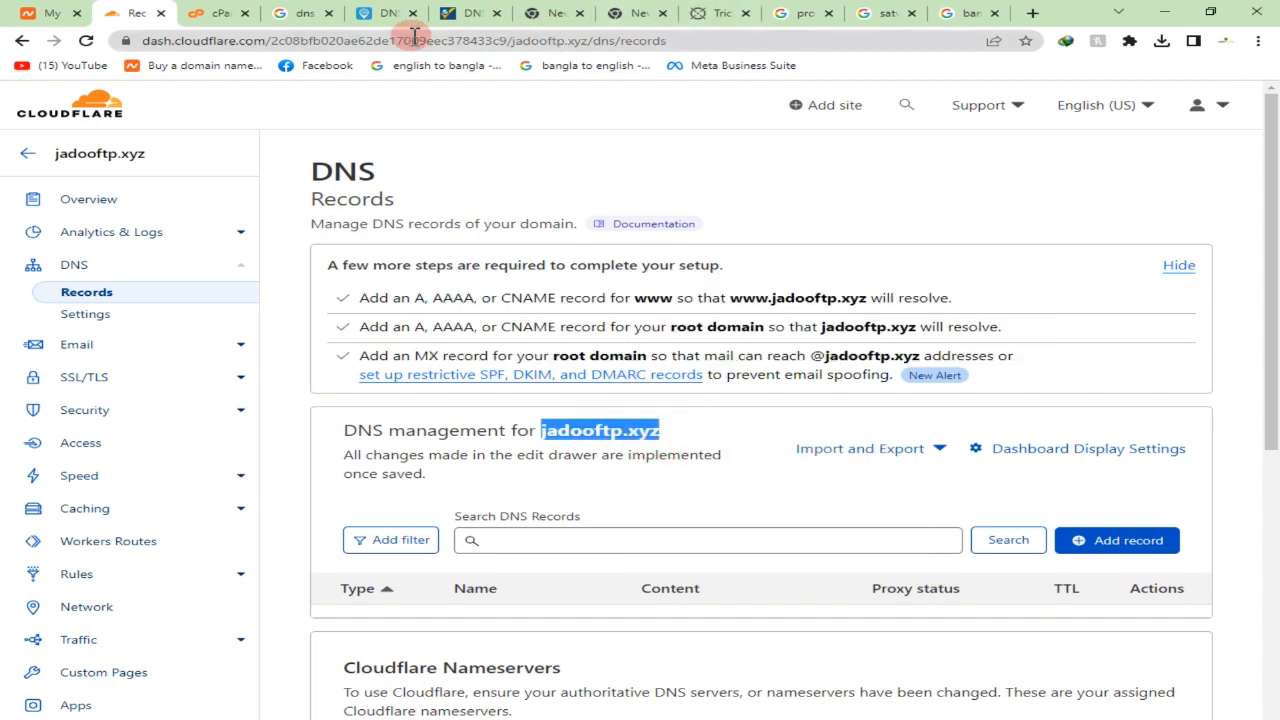
left_click(382, 14)
scroll(360, 190, "up", 5)
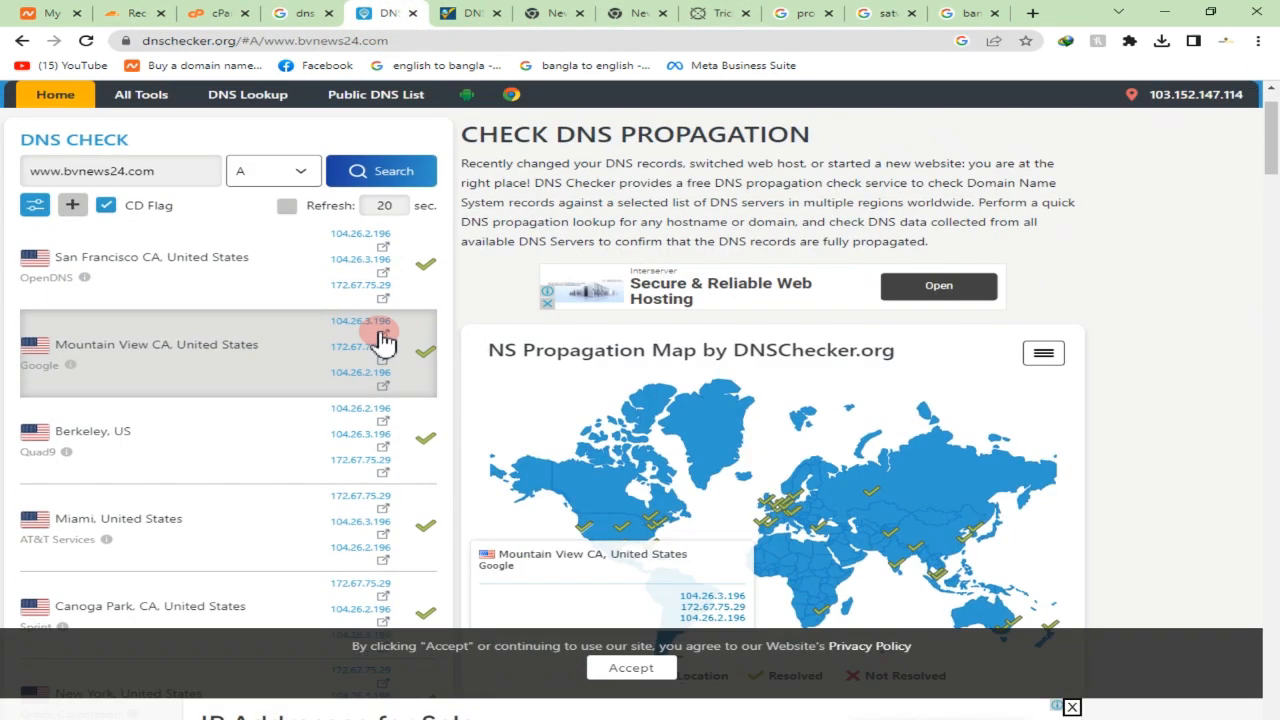
left_click(143, 253)
triple_click(143, 253)
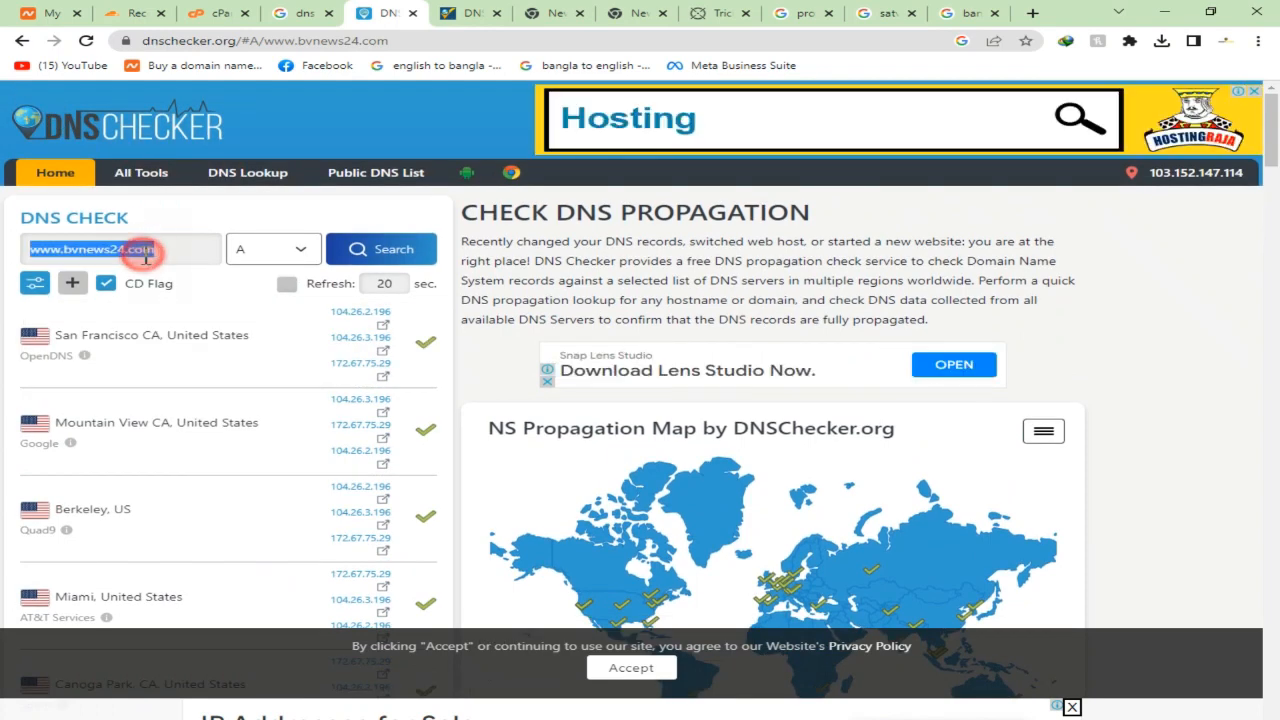
right_click(168, 252)
left_click(194, 316)
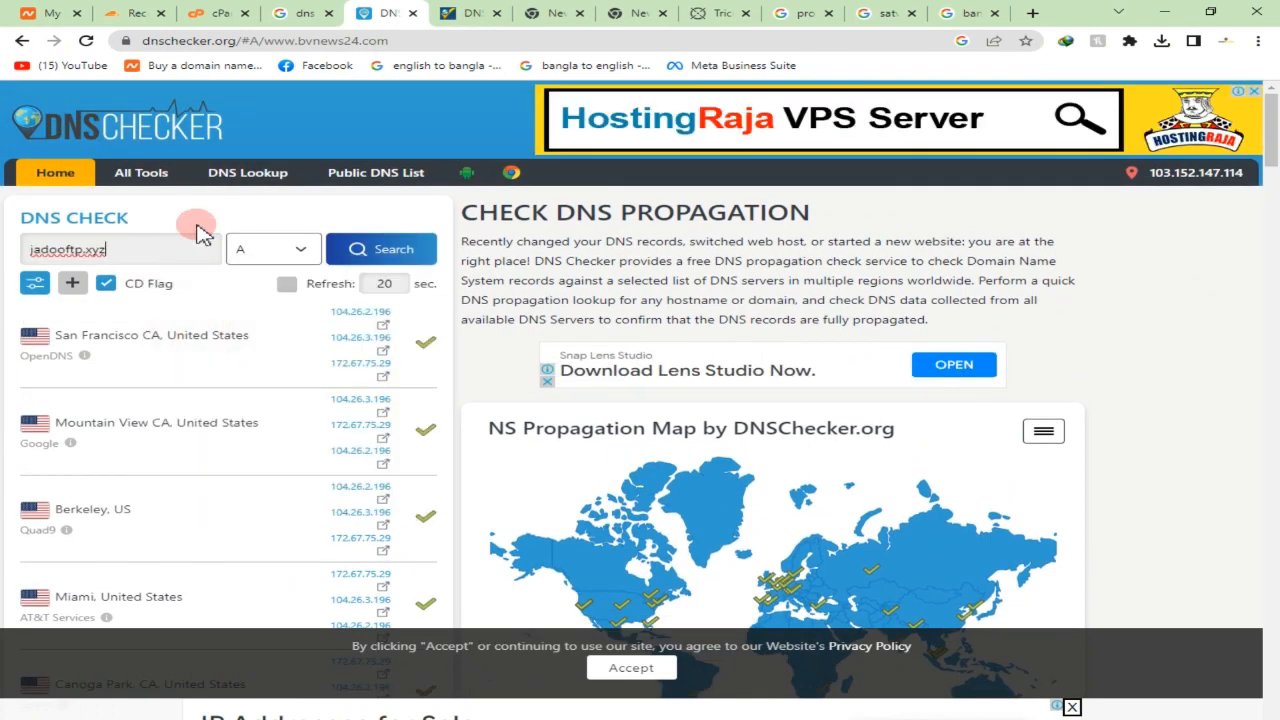
key("Return")
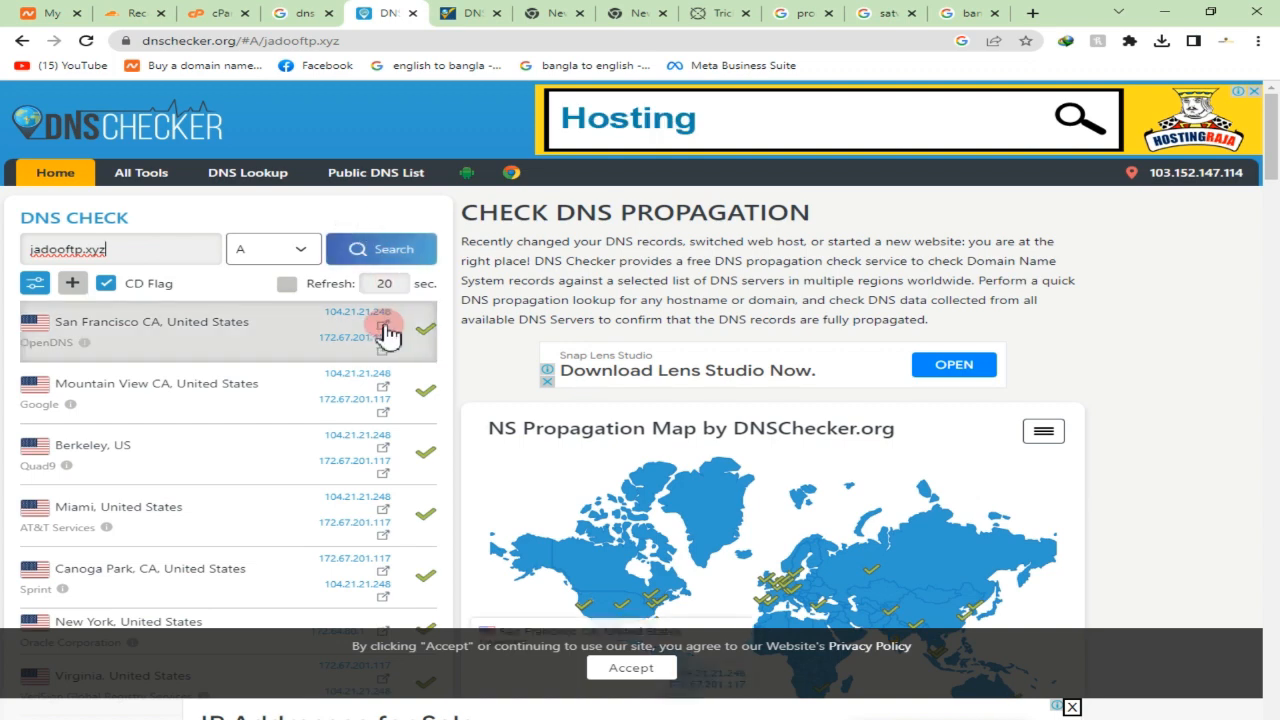
- Open the San Francisco result's IP address 104.21.21.248 directly in the browser and read the page it returns
double_click(357, 311)
right_click(362, 312)
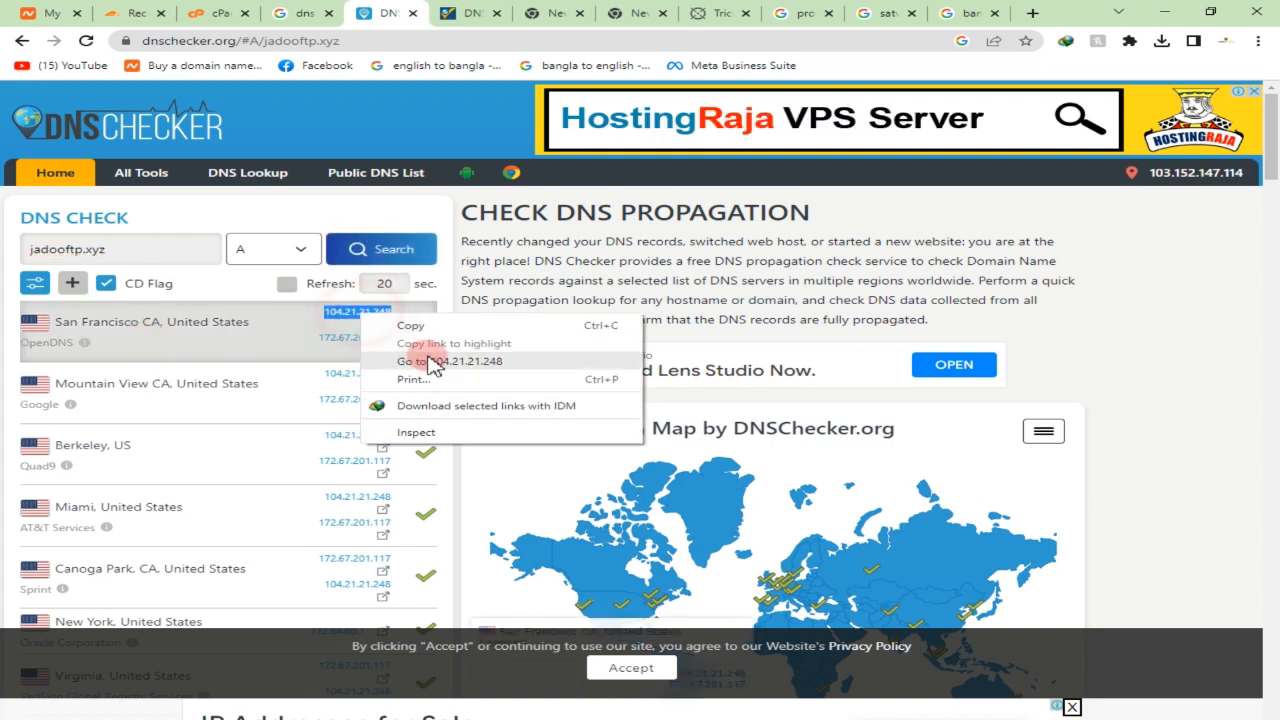
left_click(428, 357)
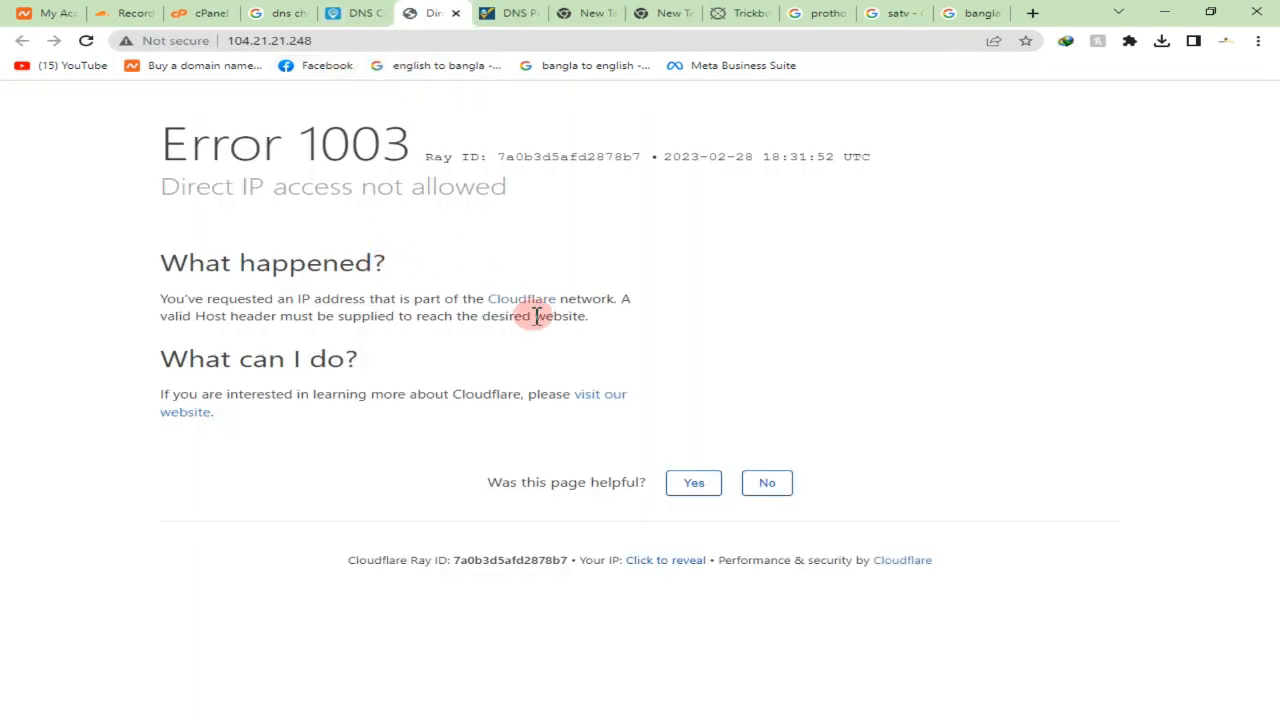
left_click_drag(160, 162, 537, 391)
left_click(917, 392)
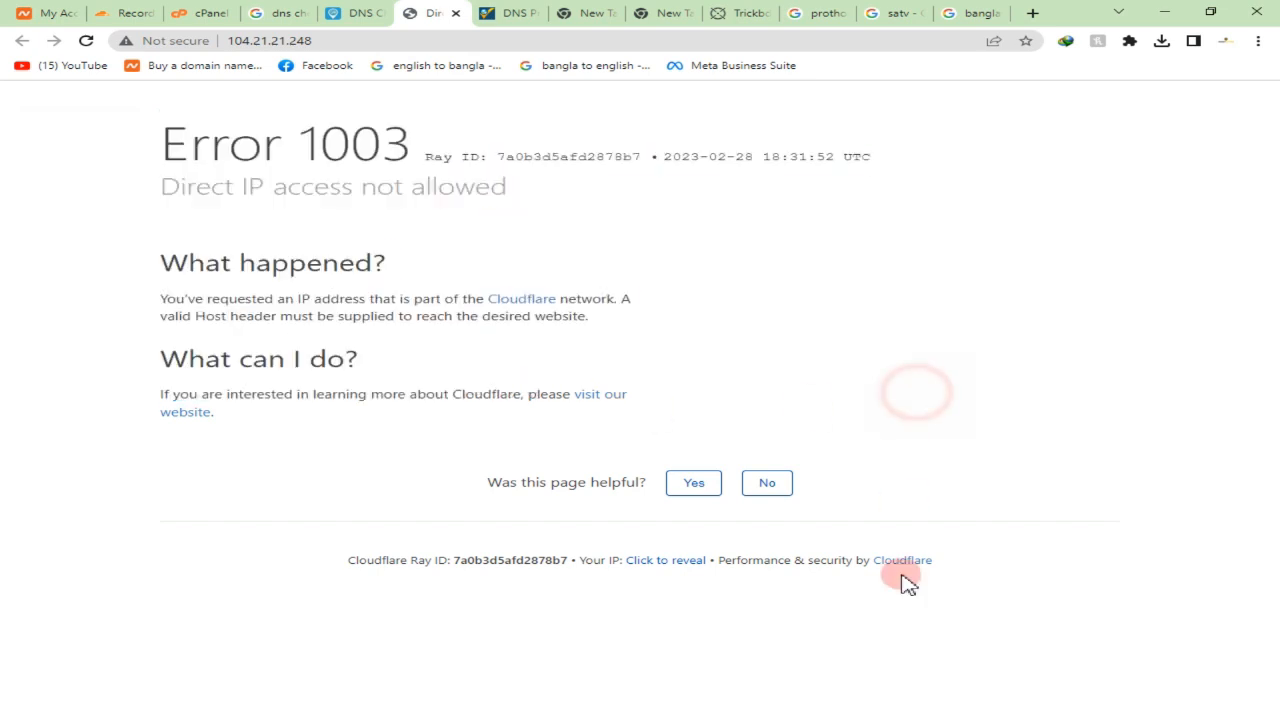
left_click_drag(120, 158, 394, 145)
double_click(364, 145)
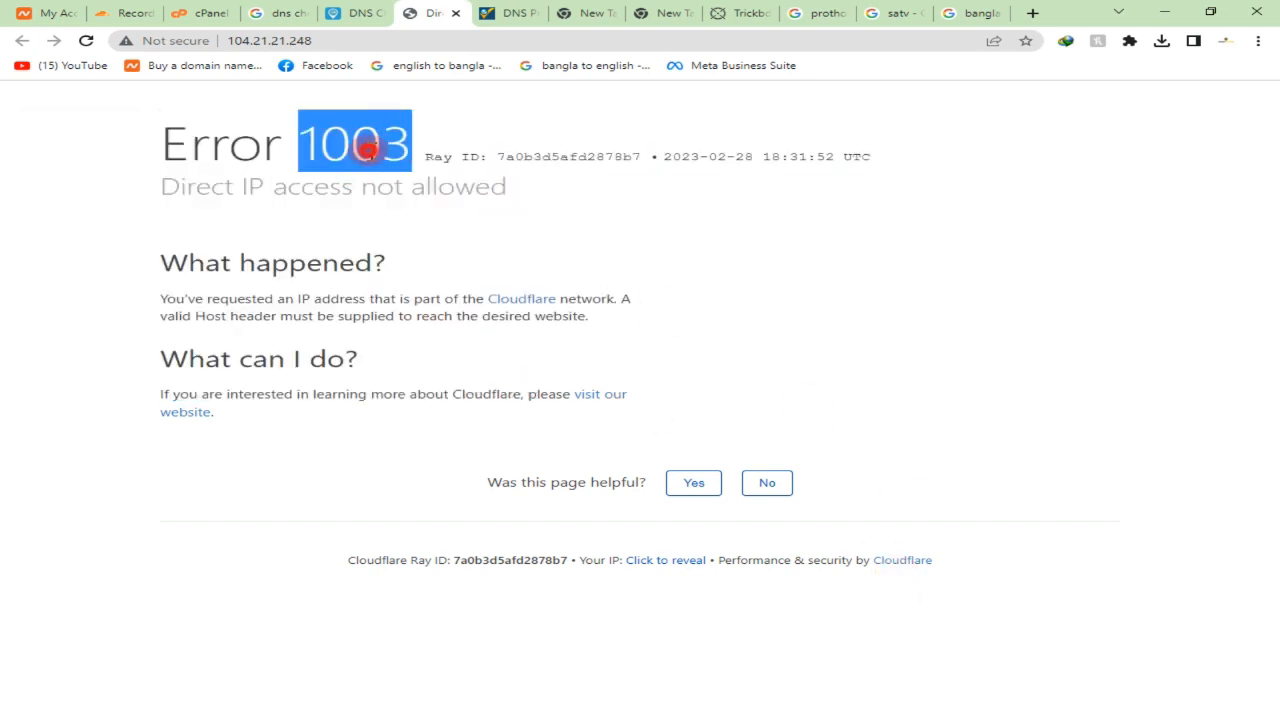
left_click(393, 147)
left_click_drag(382, 560, 543, 560)
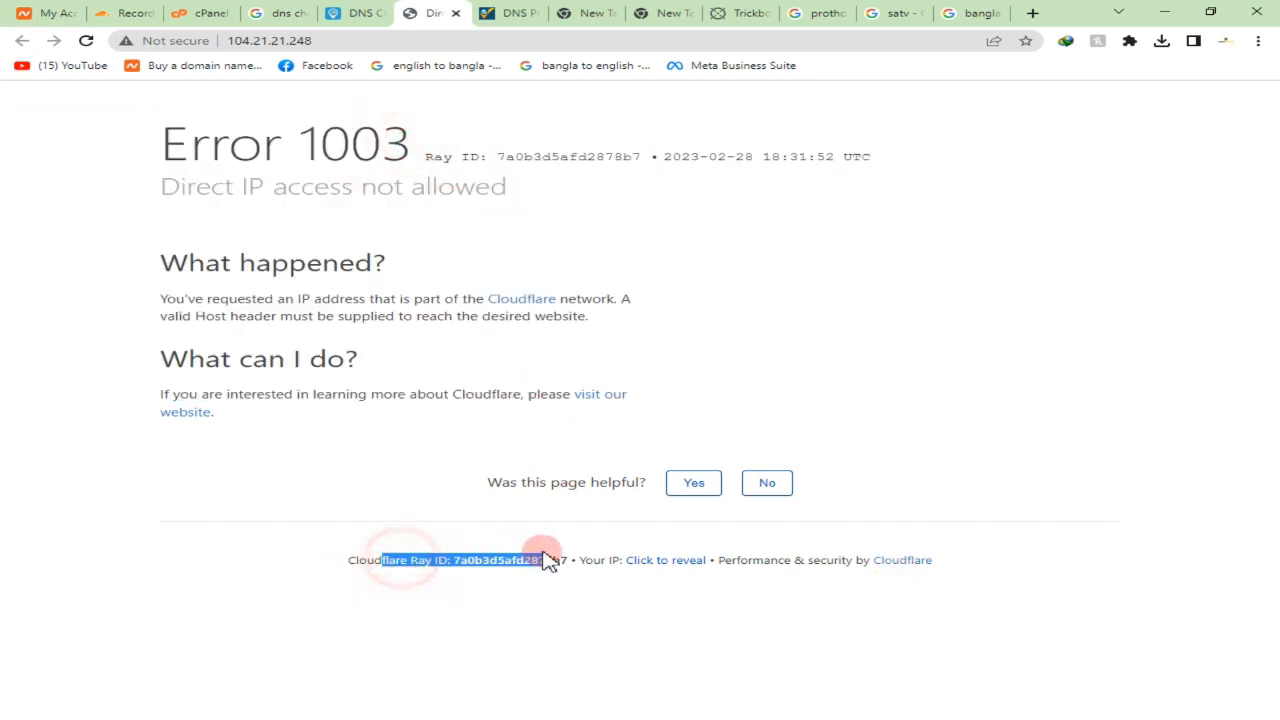
left_click(832, 222)
- Return to DNS Checker and run the A record lookup for jadooftp.xyz again, examining the results by location
left_click(343, 13)
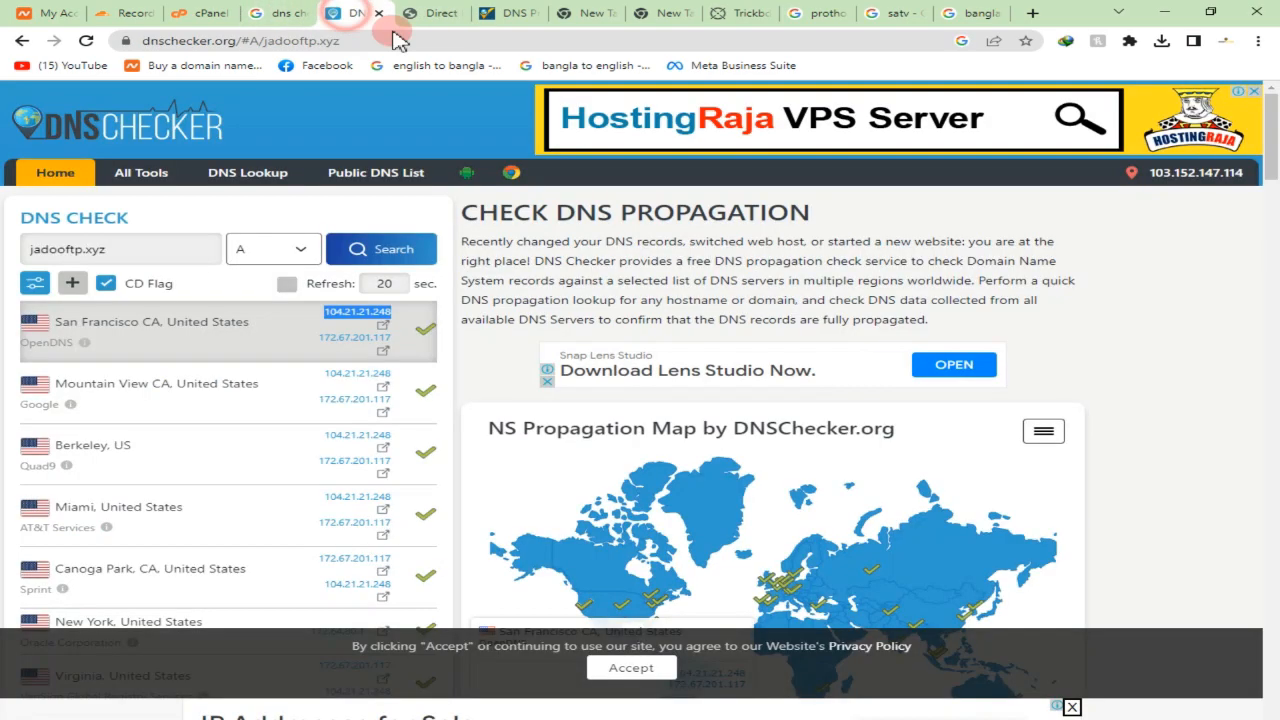
scroll(410, 427, "down", 2)
double_click(354, 431)
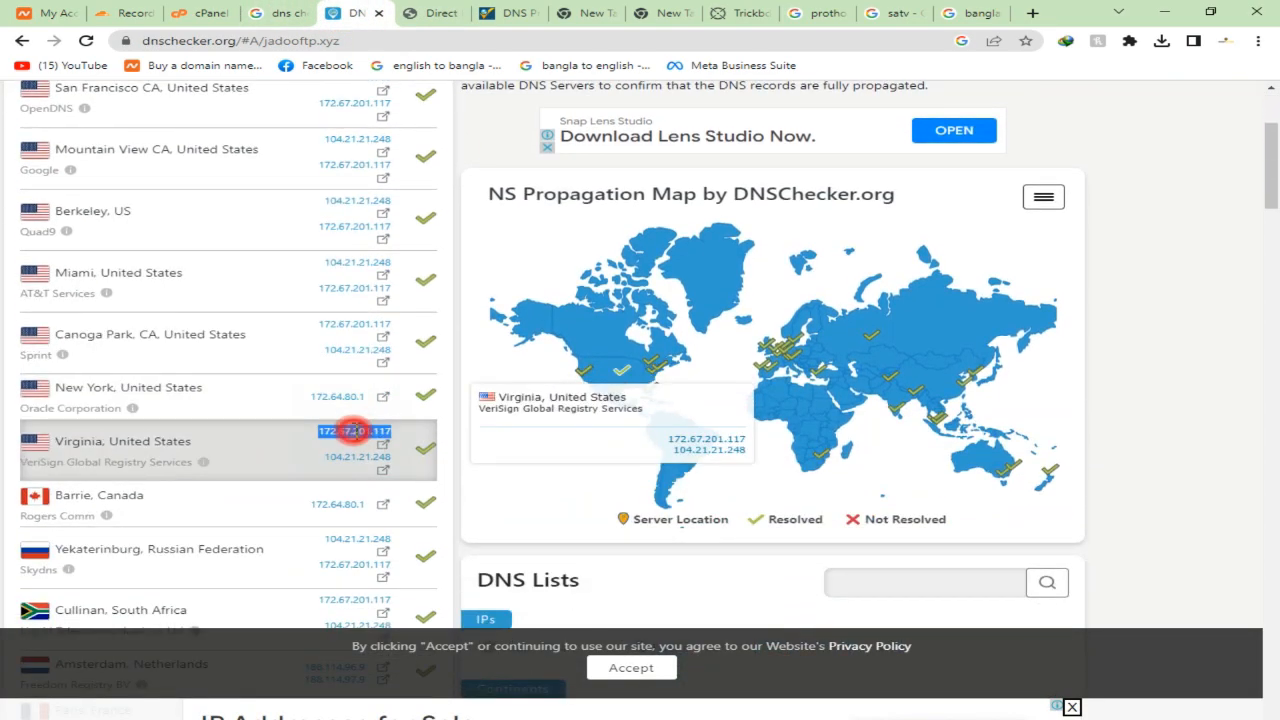
left_click(418, 13)
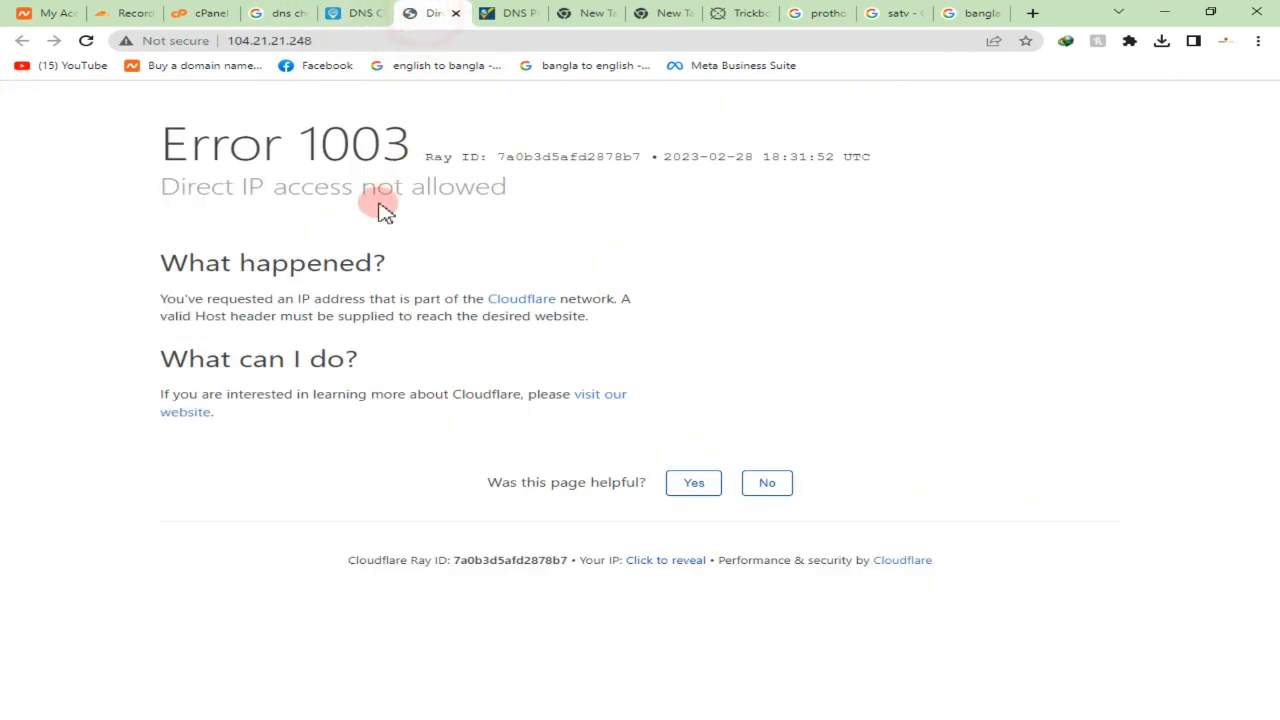
left_click(343, 13)
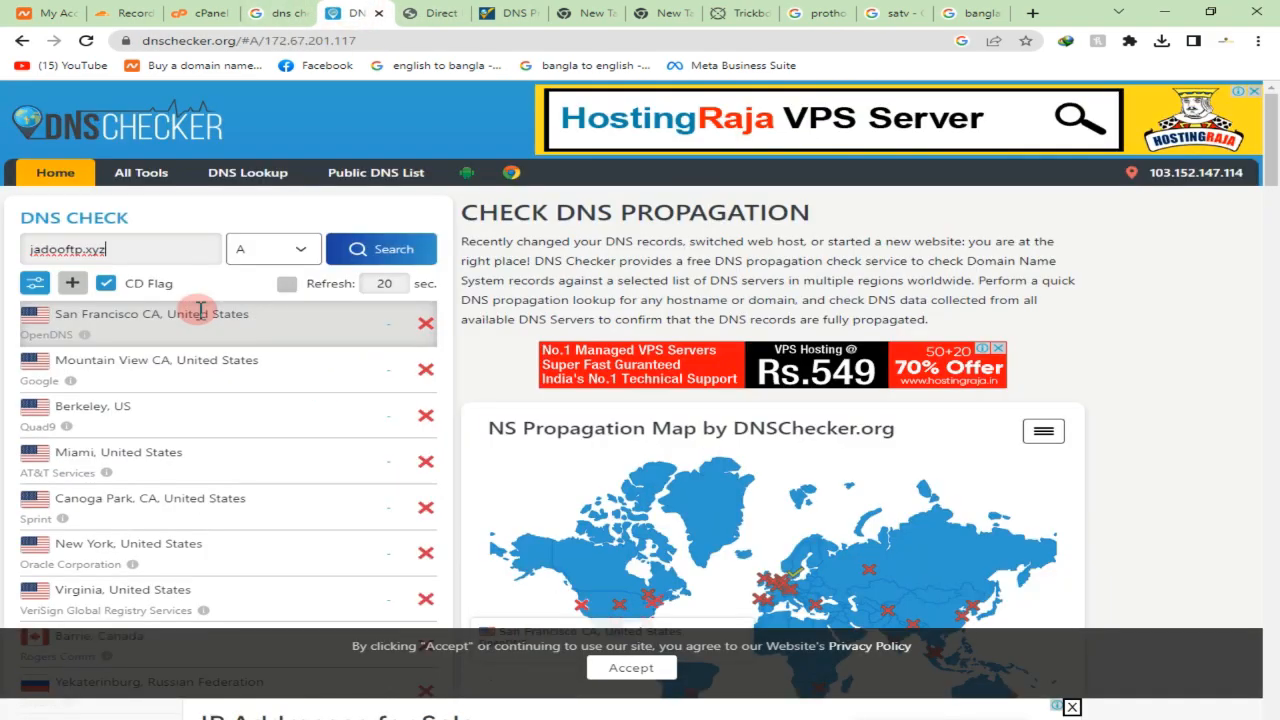
key("Return")
scroll(426, 263, "down", 4)
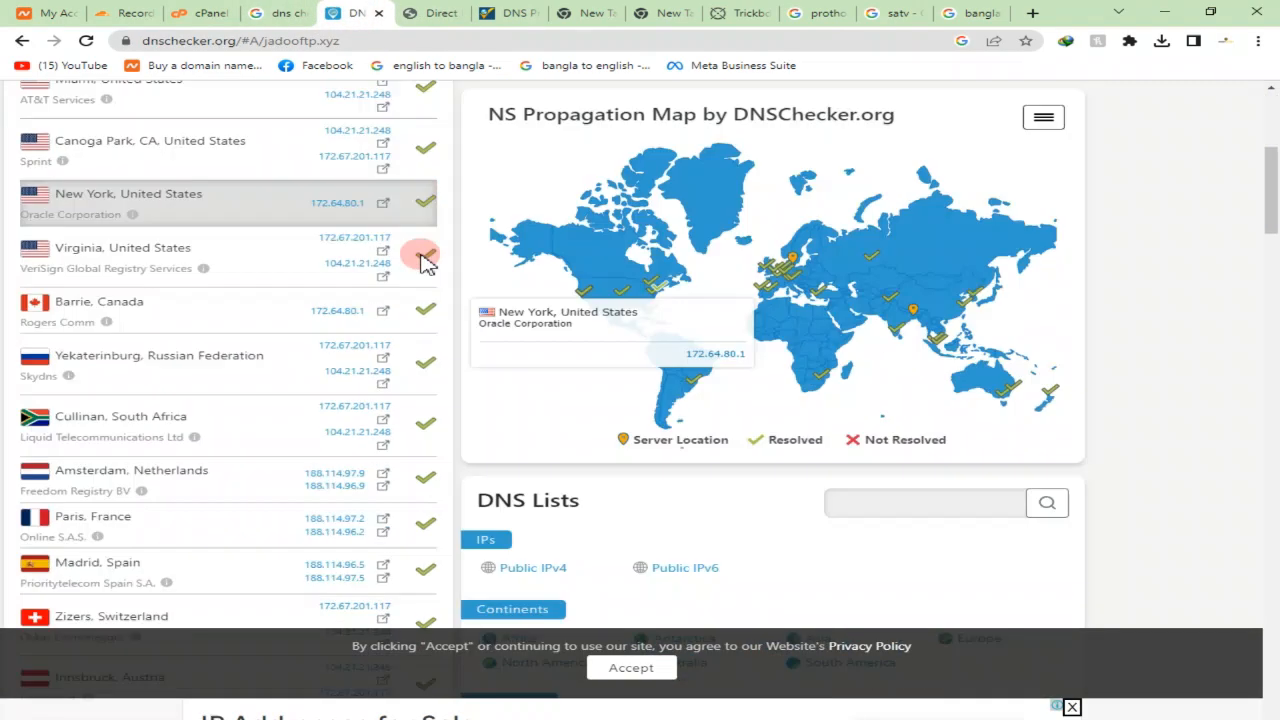
- Visit the Kuala Lumpur result's IP address 172.67.201.117 directly and close its page after checking it
scroll(368, 408, "down", 5)
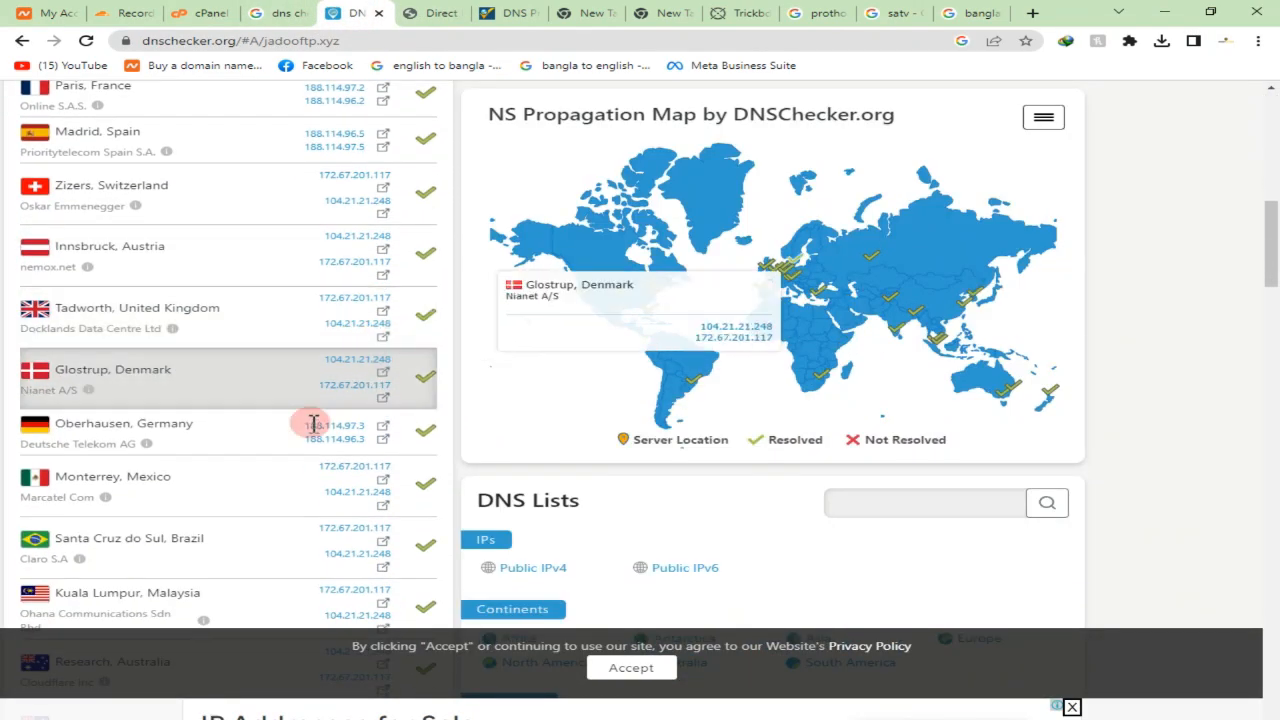
right_click(368, 433)
left_click(451, 477)
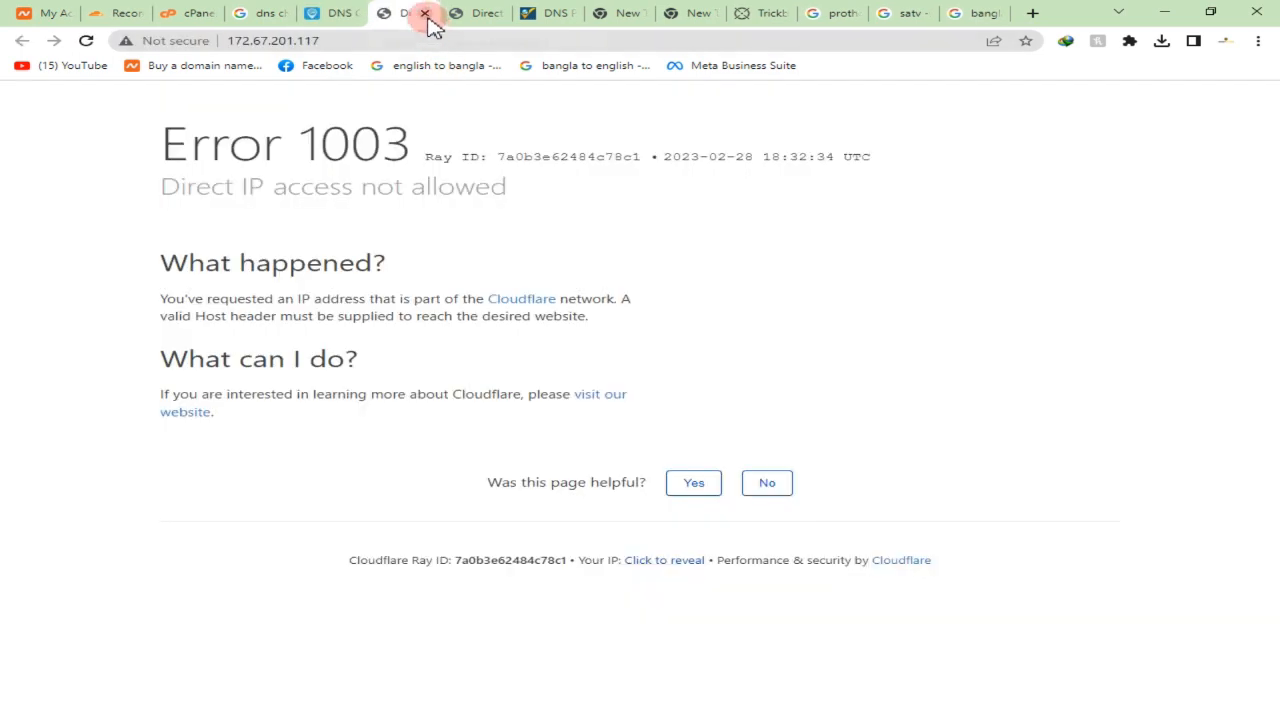
left_click(425, 14)
- Visit the Hangzhou result's IP address 188.114.97.3, close the opened IP pages and return to DNS Checker
scroll(371, 400, "down", 3)
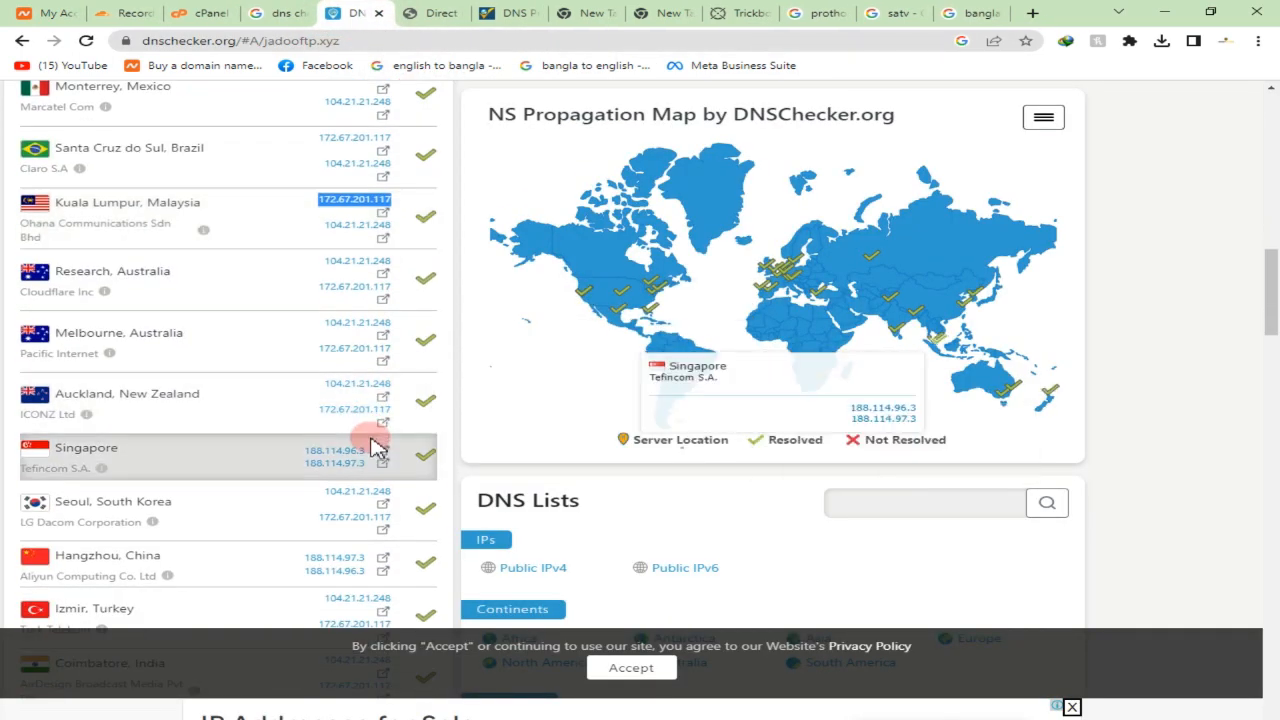
scroll(375, 447, "down", 2)
right_click(344, 401)
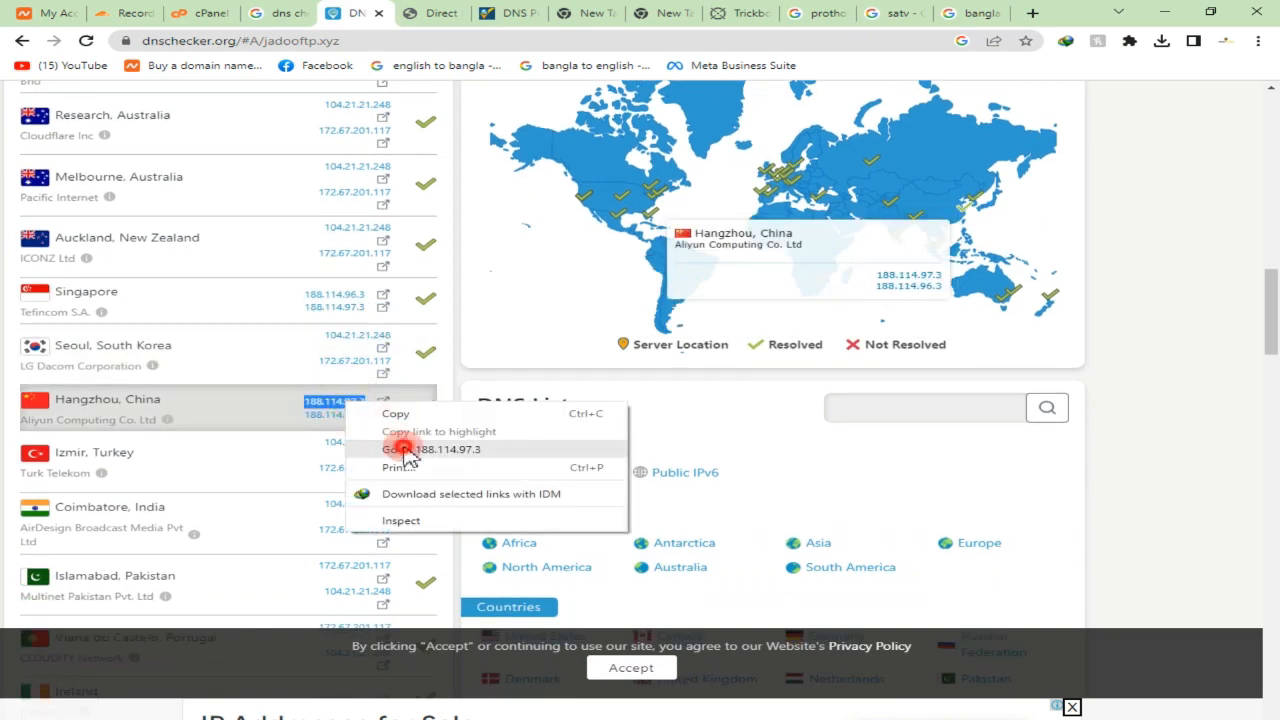
left_click(405, 452)
left_click(427, 16)
left_click(430, 22)
left_click(425, 14)
left_click(340, 13)
- Visit the Viana do Castelo result's IP address 172.67.201.117 and close its page
scroll(383, 510, "down", 2)
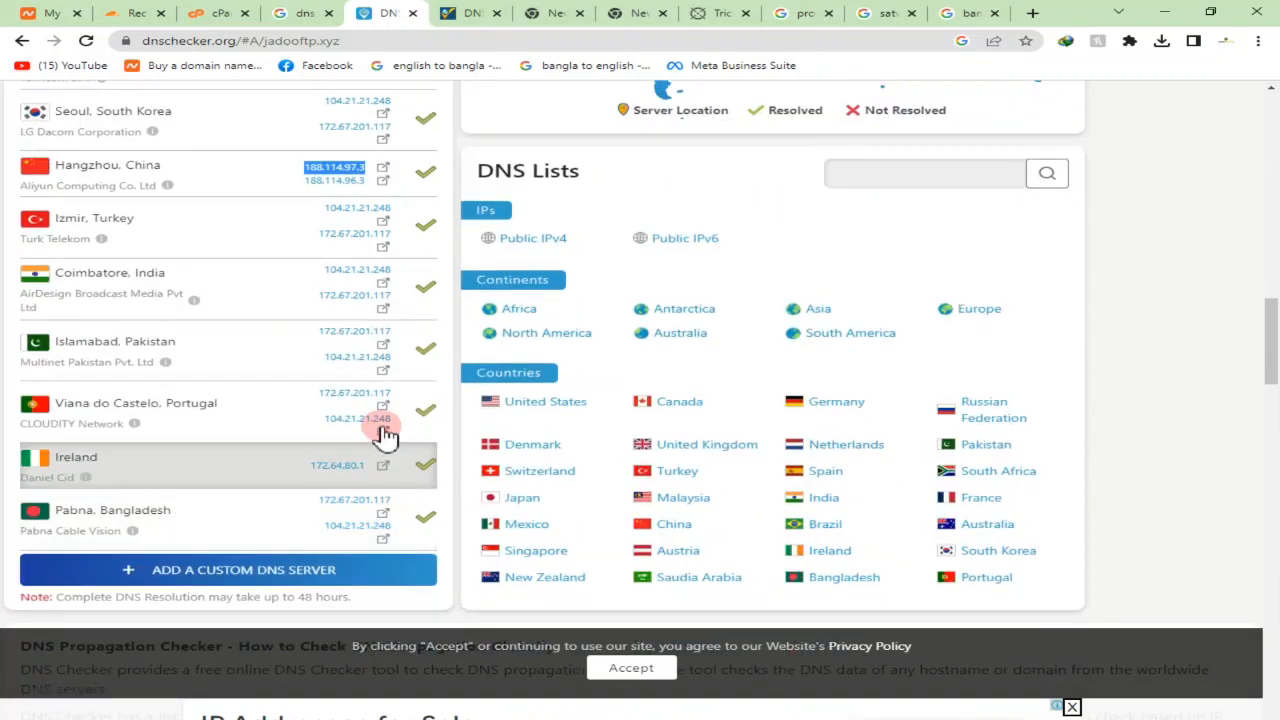
right_click(358, 393)
left_click(430, 439)
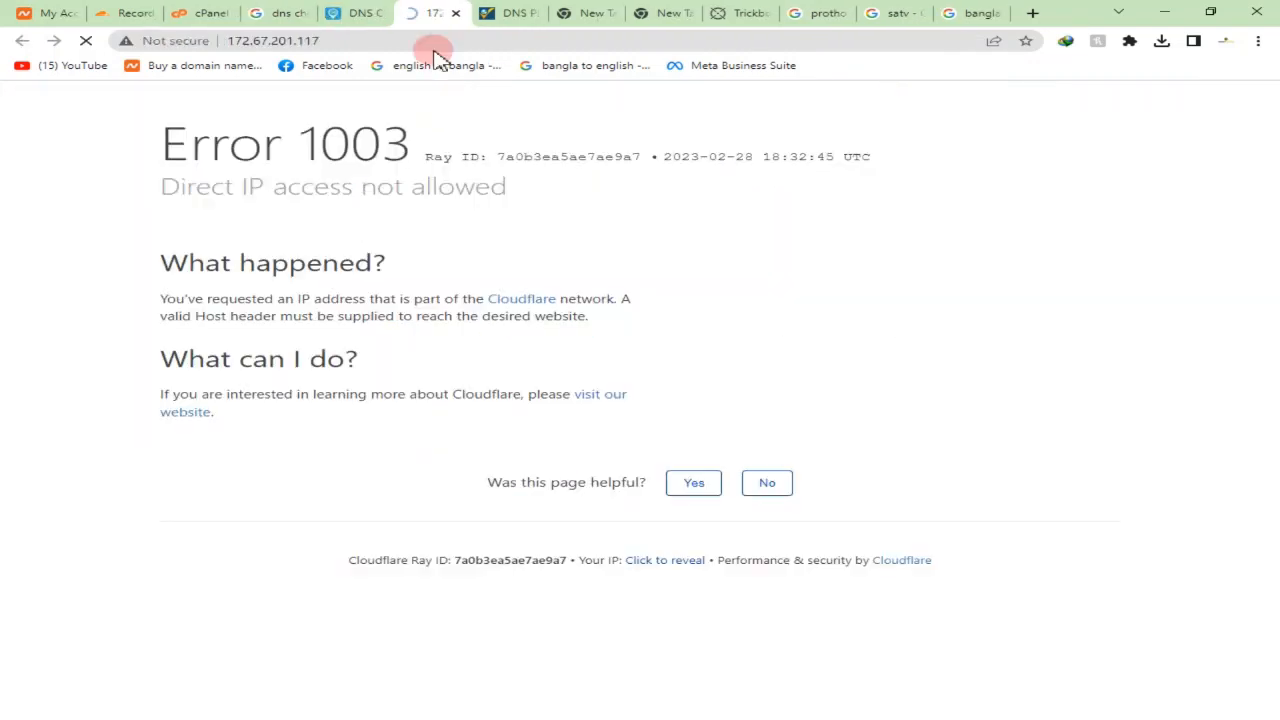
left_click(455, 13)
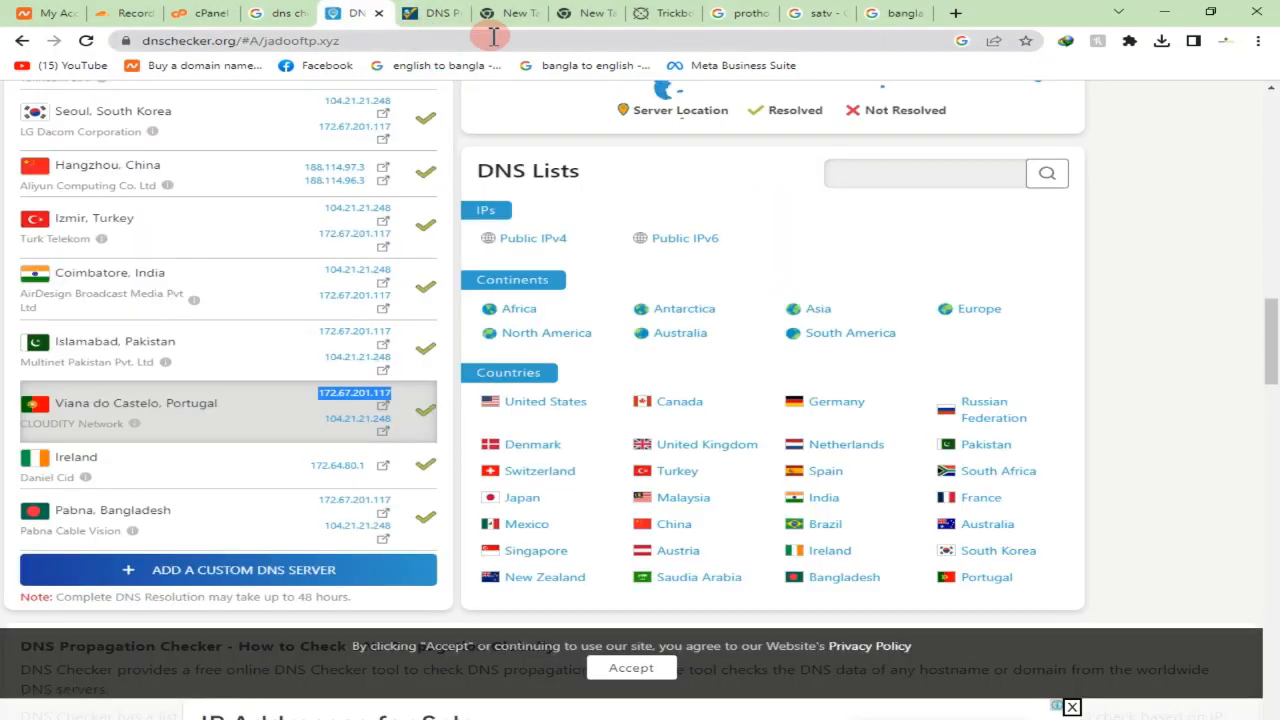
- Copy the domain trickbd.com from its open site and look up its A records on DNS Checker
left_click(662, 13)
left_click(229, 41)
right_click(229, 41)
left_click(276, 130)
right_click(224, 41)
left_click(276, 130)
left_click(383, 20)
scroll(172, 278, "up", 10)
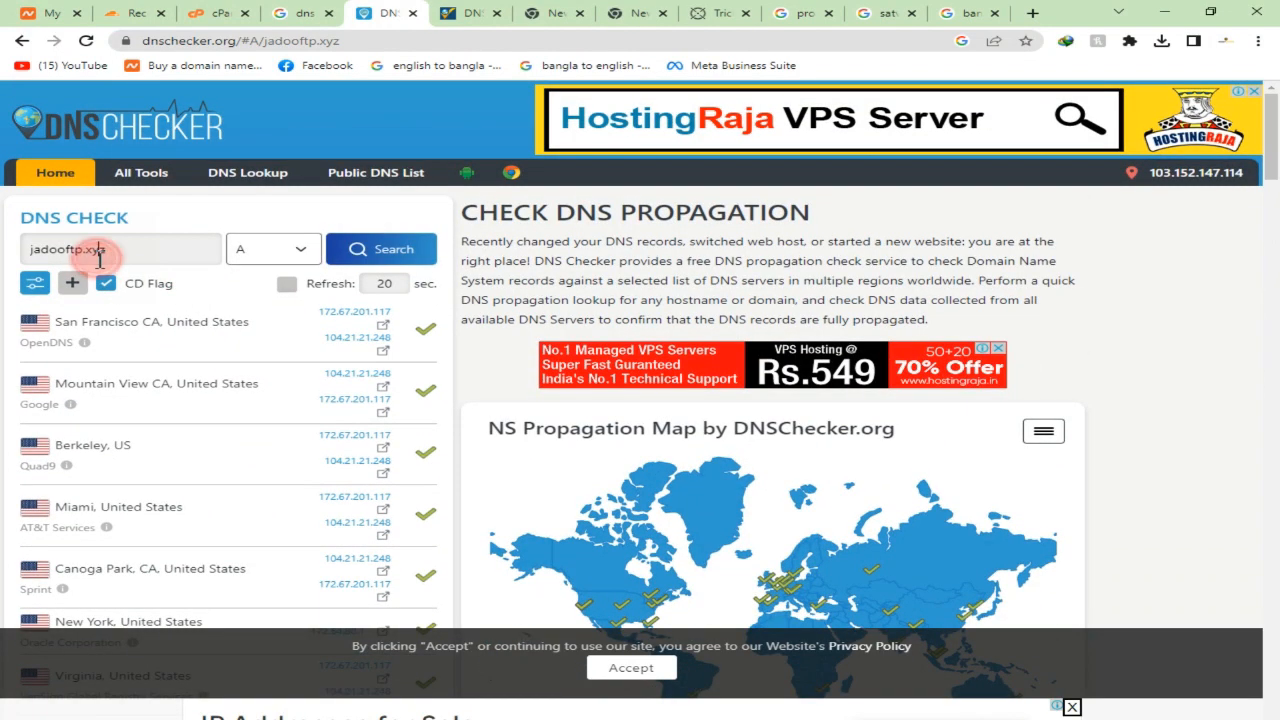
double_click(100, 252)
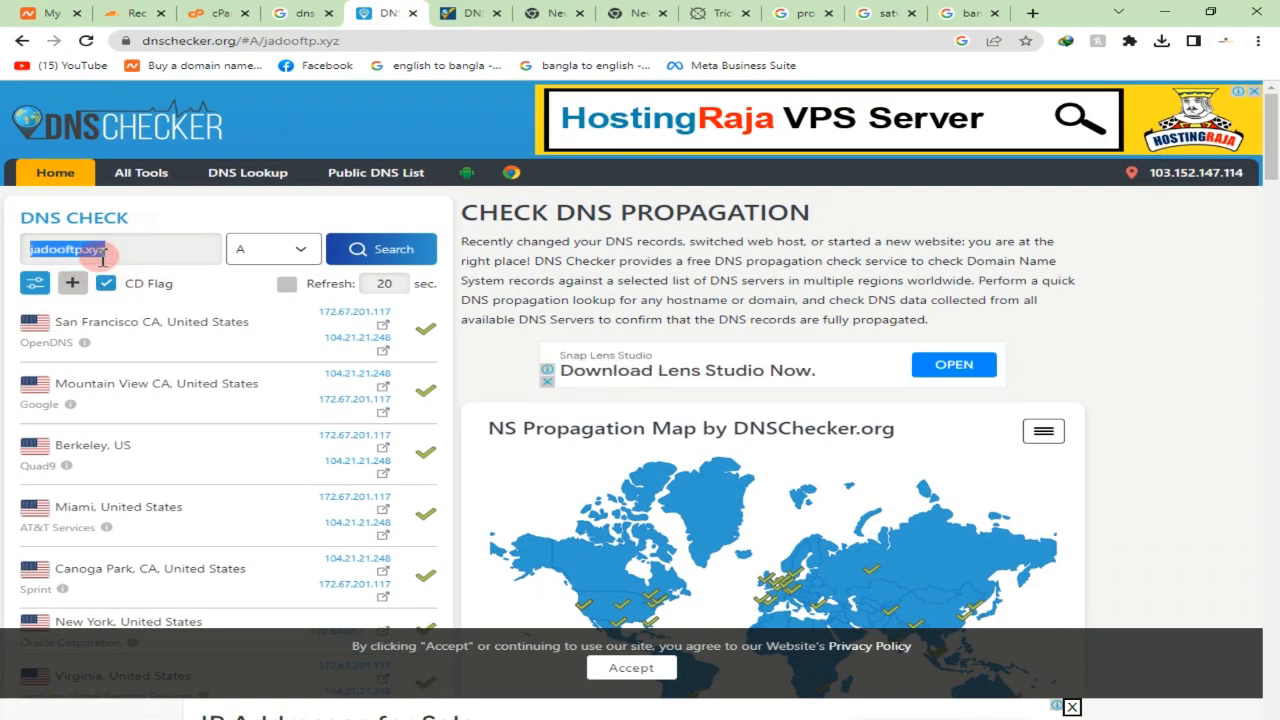
key("Return")
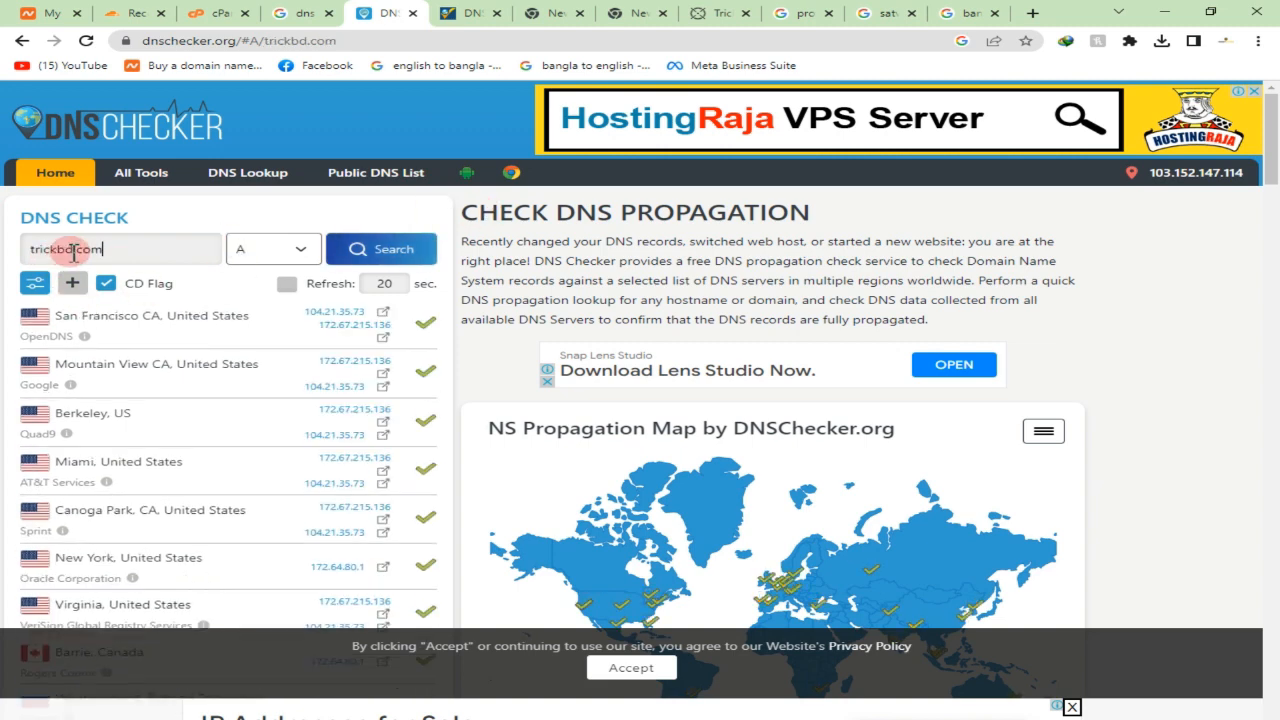
- Check trickbd.com's San Francisco address 104.21.35.73 and Yekaterinburg address 195.46.39.1 by opening each directly in the browser
right_click(333, 313)
left_click(400, 365)
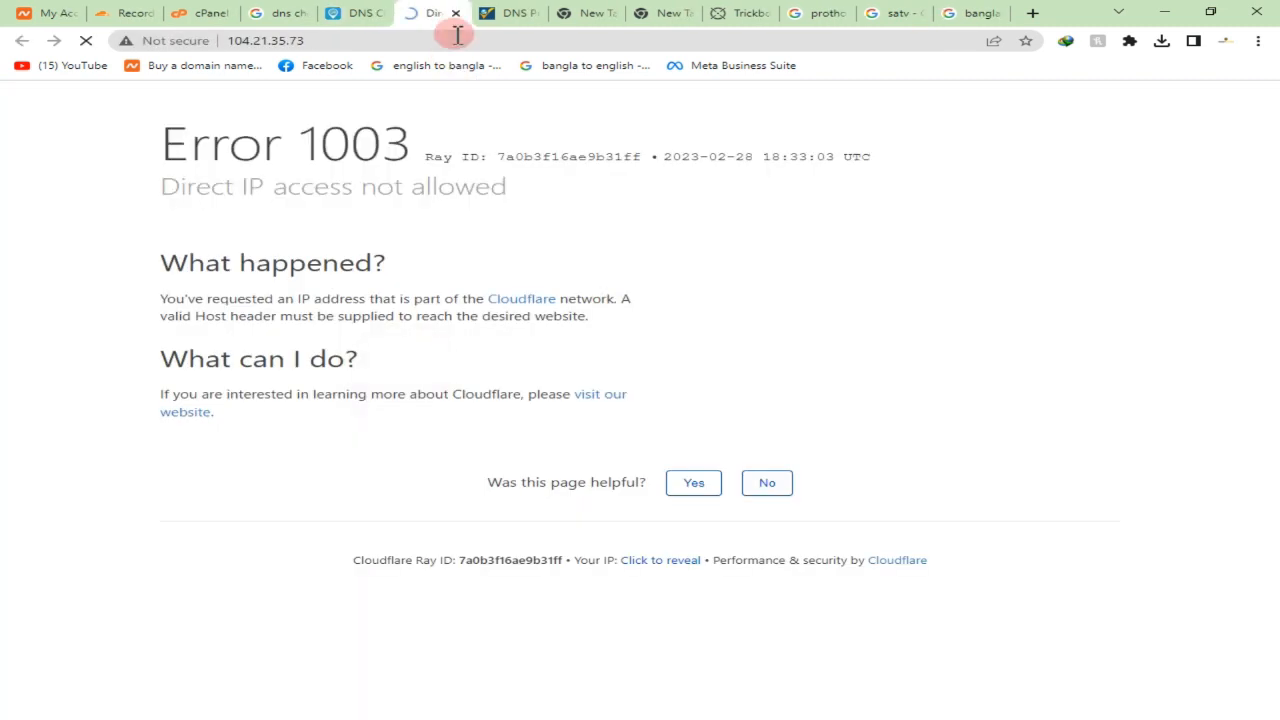
left_click(457, 14)
scroll(349, 400, "down", 3)
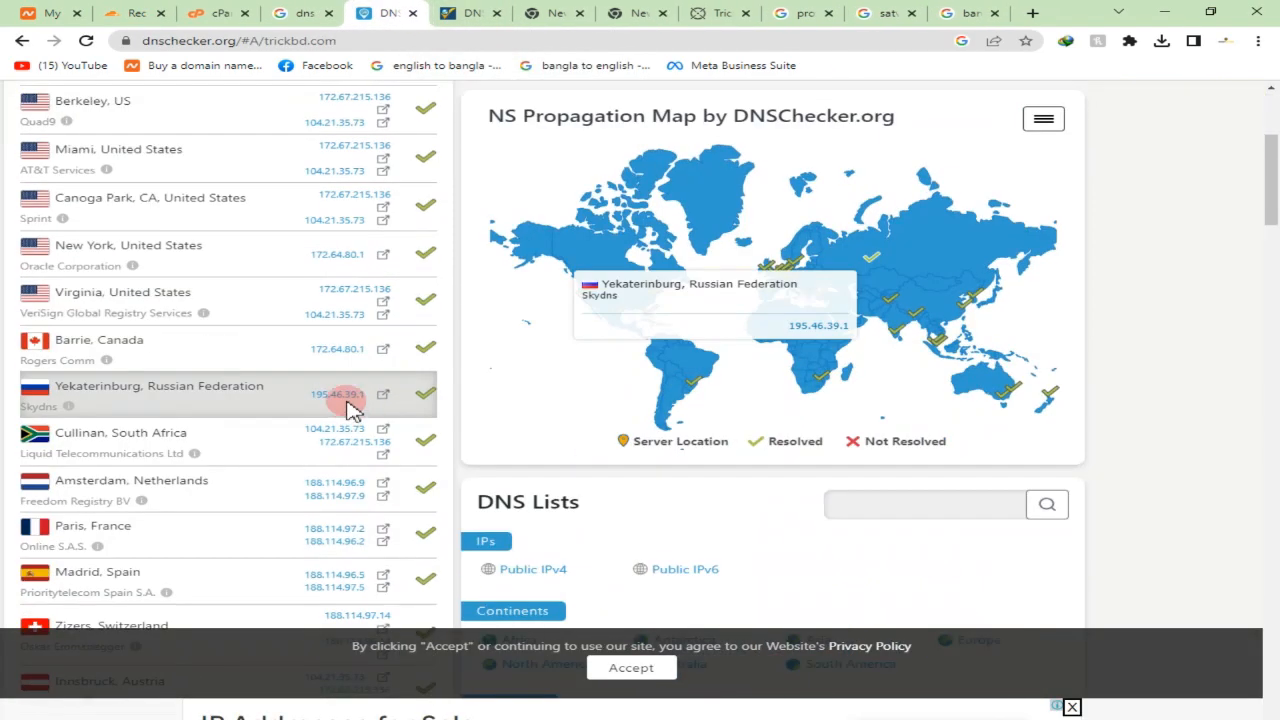
right_click(350, 395)
left_click(420, 444)
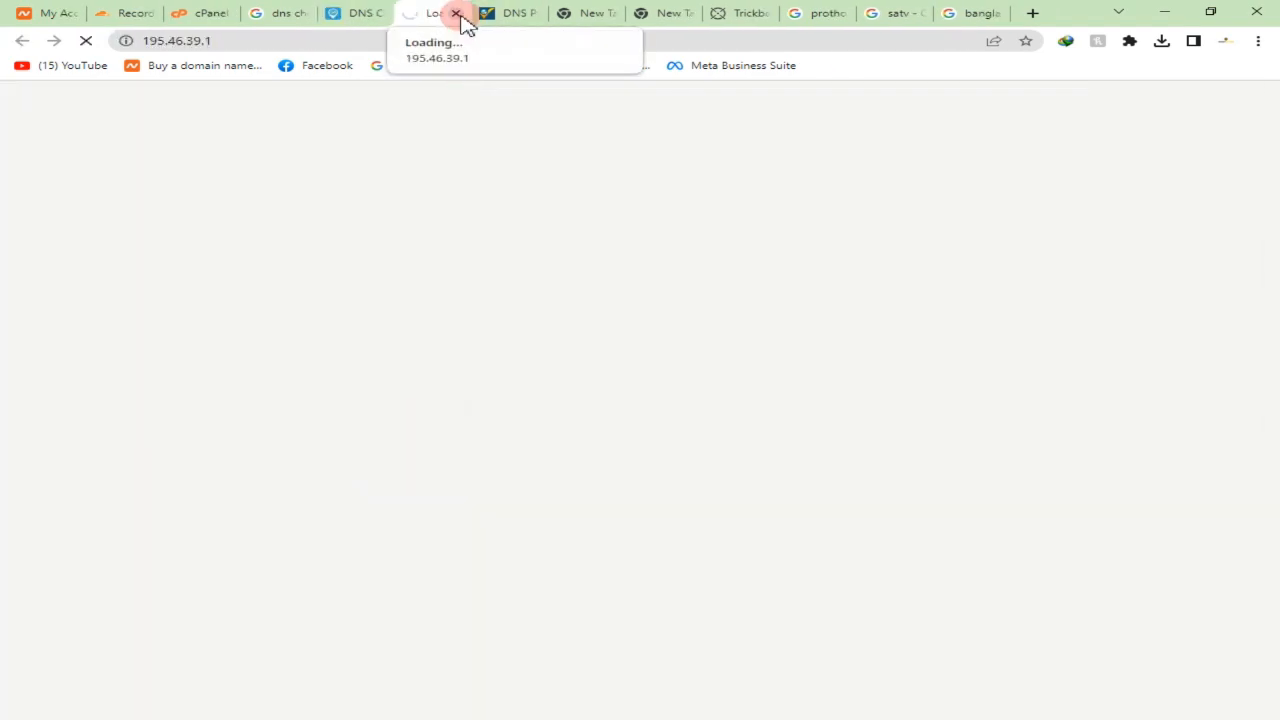
left_click(352, 13)
- Open trickbd.com's Innsbruck address 104.21.35.73 and Monterrey address 172.67.215.136 from the DNS Checker results
scroll(271, 371, "down", 3)
right_click(330, 370)
left_click(395, 418)
left_click(330, 13)
scroll(395, 360, "down", 1)
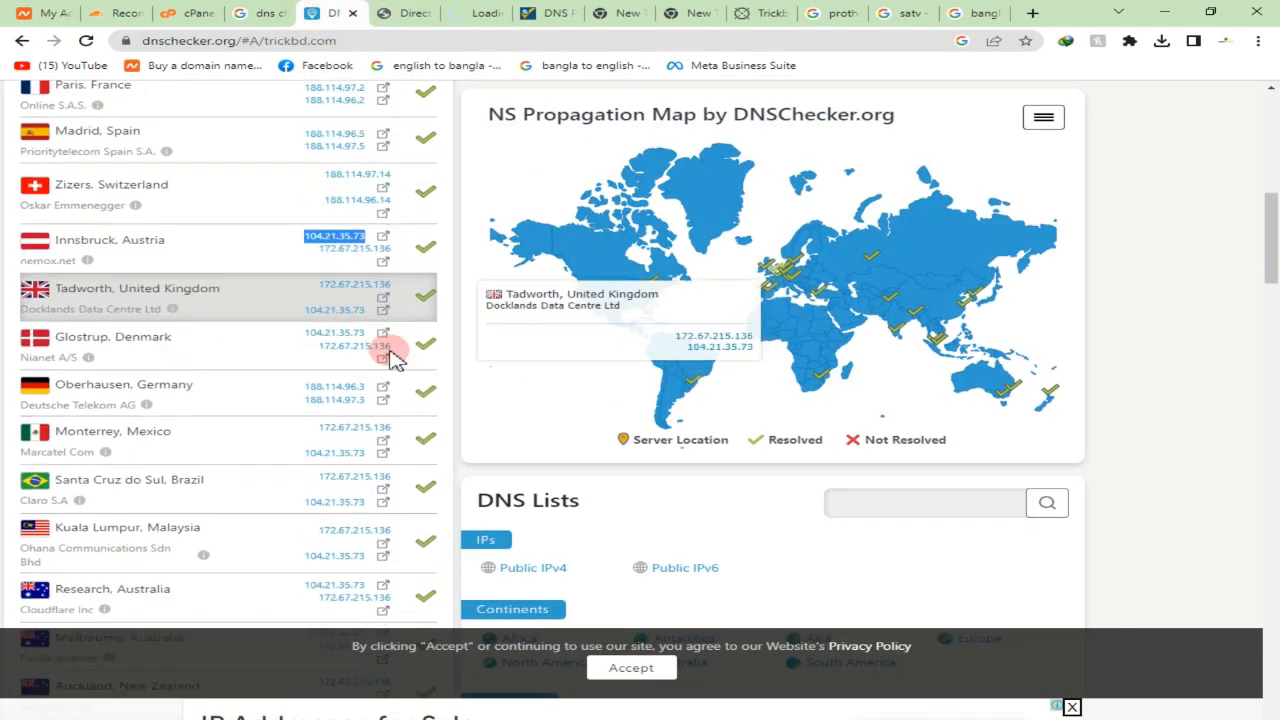
scroll(395, 360, "down", 1)
double_click(364, 400)
right_click(386, 406)
left_click(465, 410)
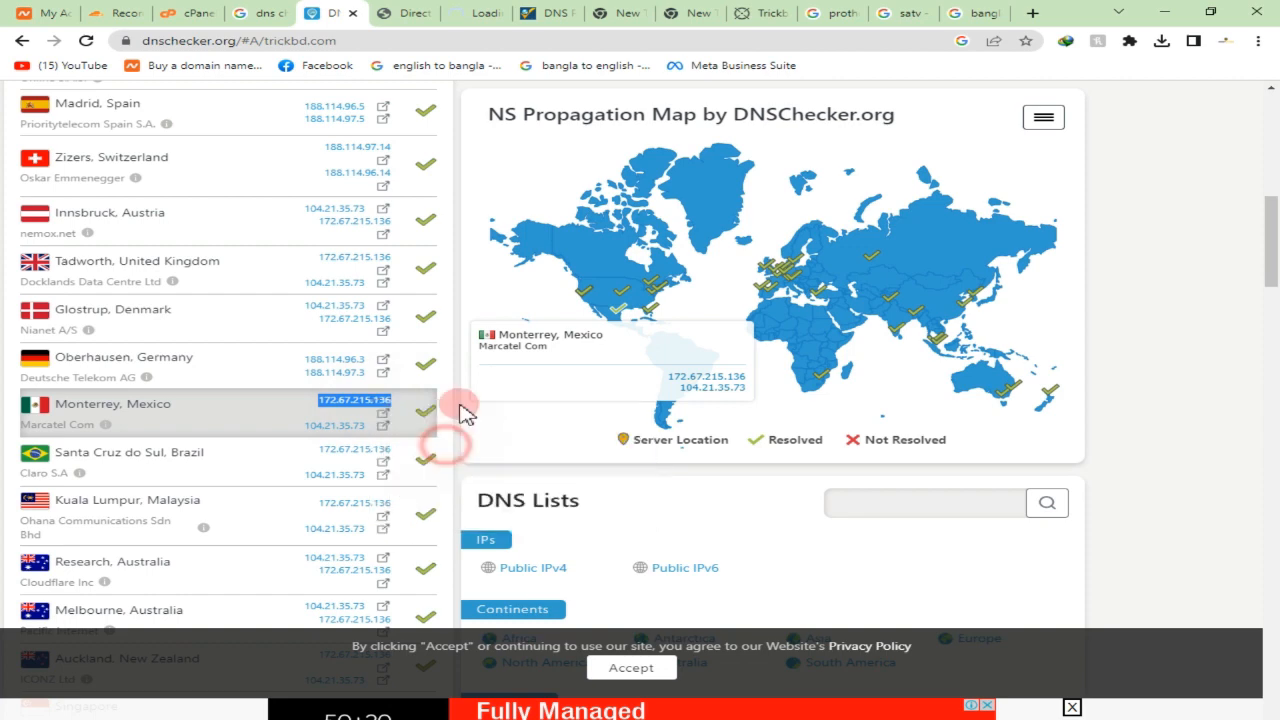
- Close all the pages opened for trickbd.com's IP addresses
left_click(395, 15)
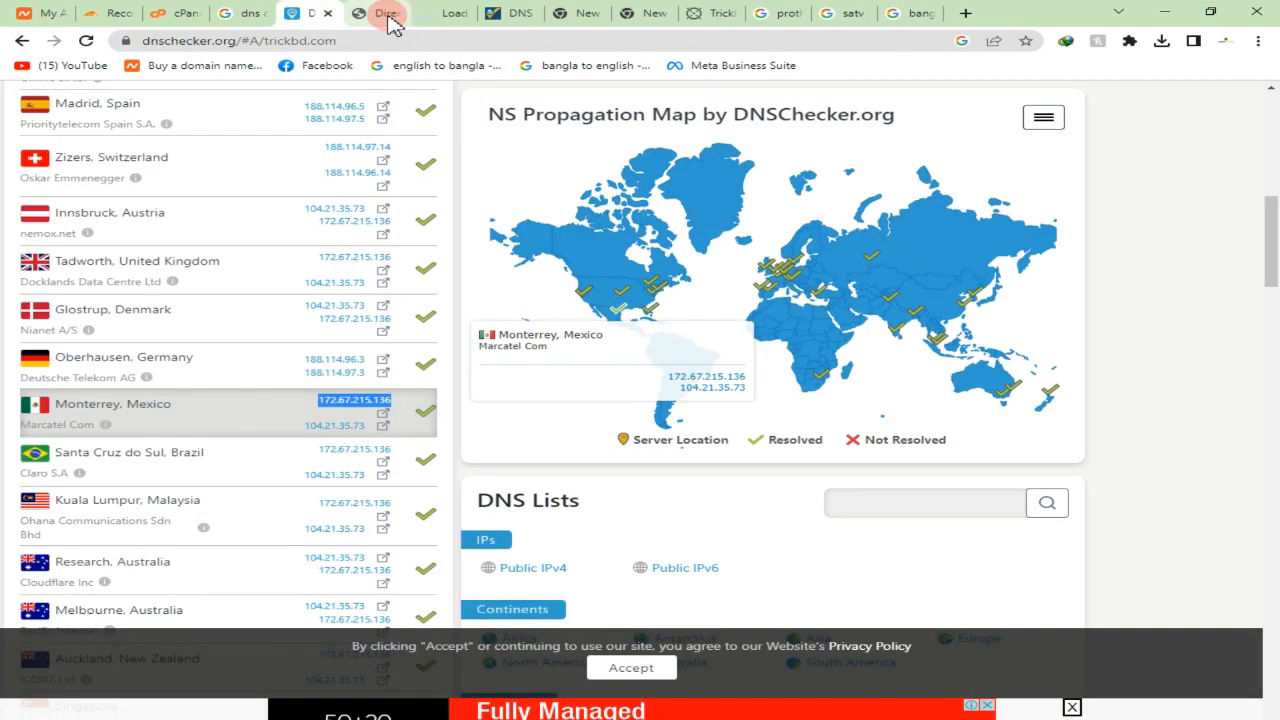
left_click(395, 15)
left_click(395, 15)
left_click(395, 15)
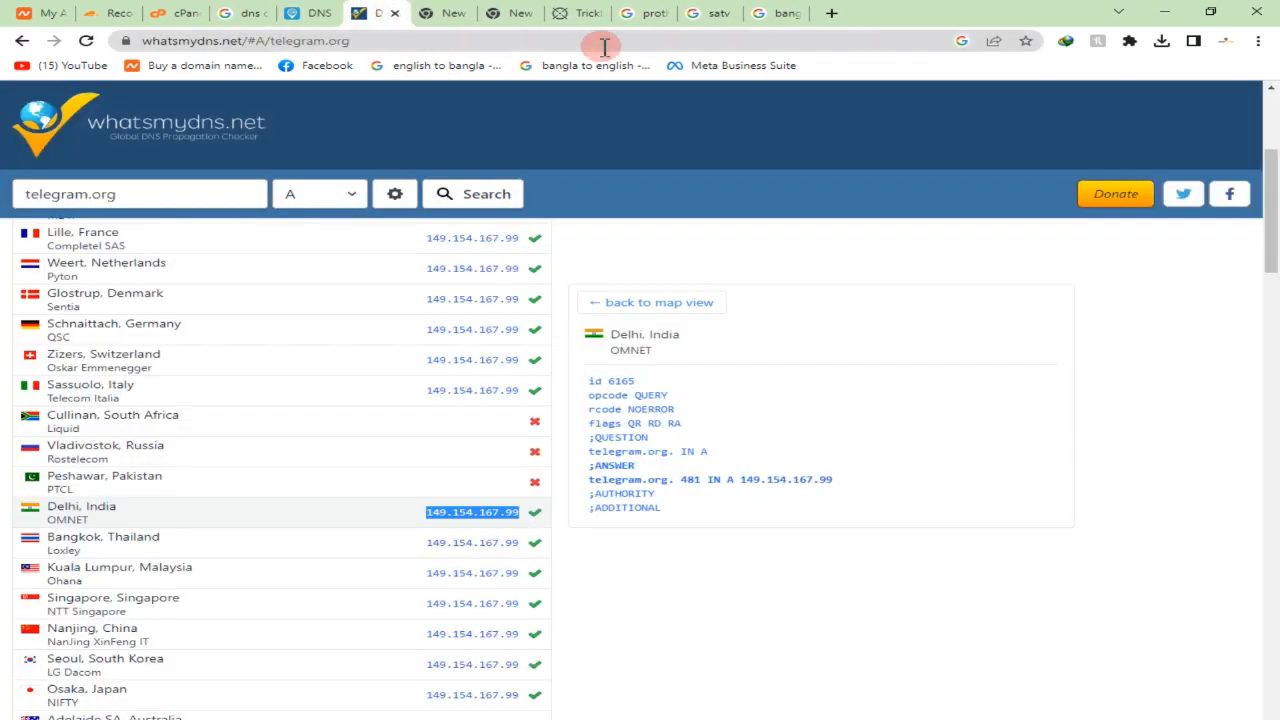
- Close the TrickBD page, open the Prothom Alo site from its Google search results, and copy its web address
left_click(572, 13)
left_click(597, 13)
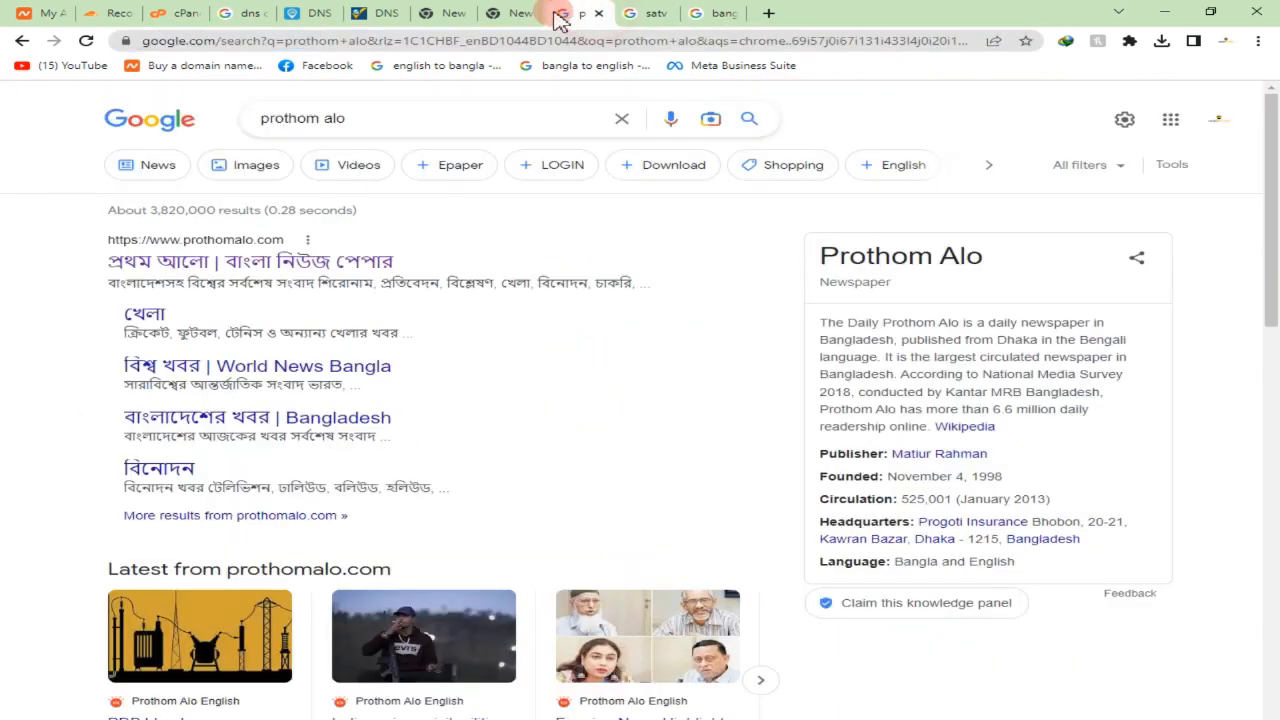
left_click(178, 262)
right_click(271, 40)
left_click(323, 127)
left_click(405, 13)
scroll(283, 197, "up", 10)
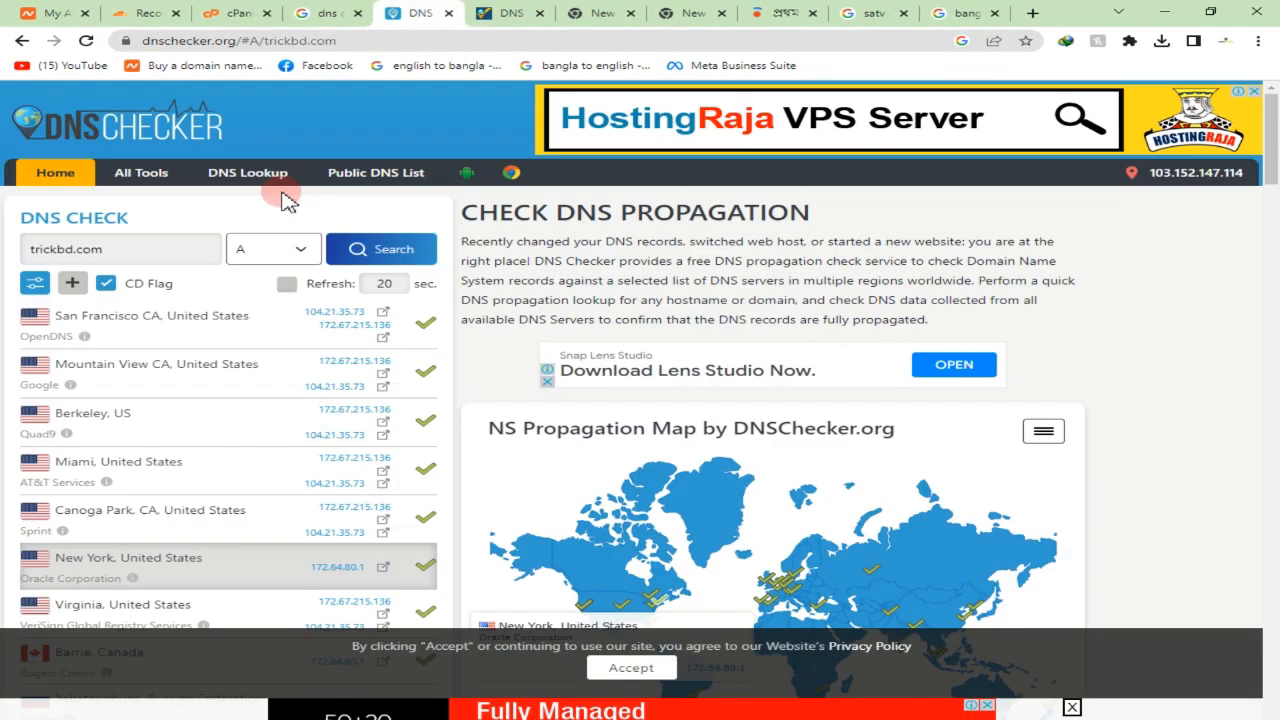
left_click(511, 13)
double_click(171, 197)
right_click(178, 203)
left_click(232, 281)
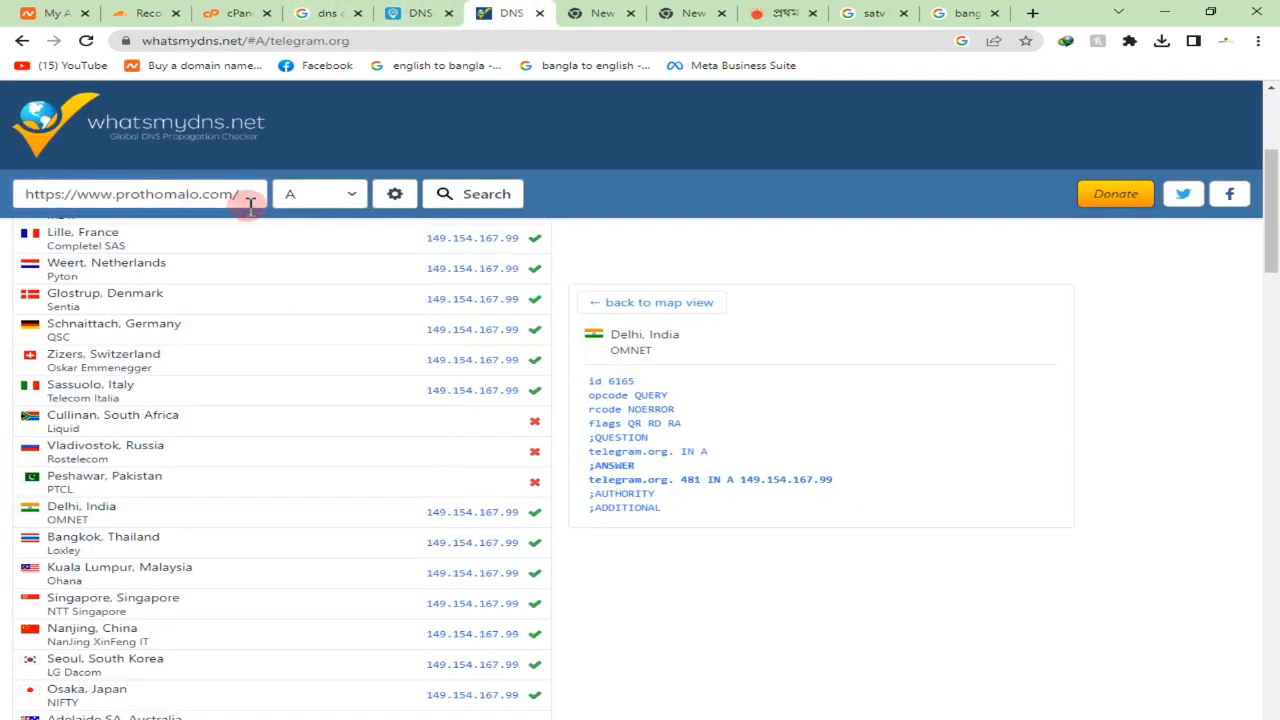
key("Return")
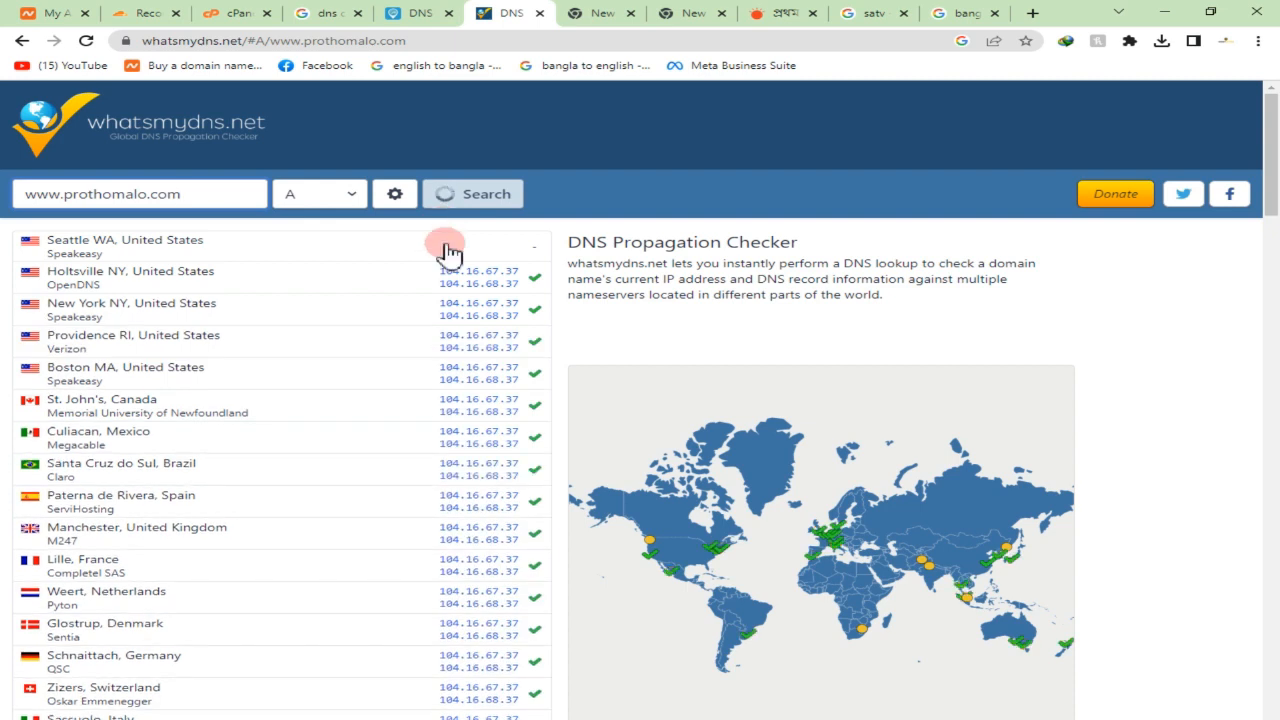
- Open the Holtsville NY address 104.16.67.37 directly in the browser and examine the page it returns
left_click(486, 278)
mouse_move(438, 271)
left_mouse_down()
mouse_move(520, 275)
mouse_move(448, 282)
mouse_move(524, 272)
mouse_move(449, 279)
left_mouse_up()
left_click(434, 272)
left_click(522, 268)
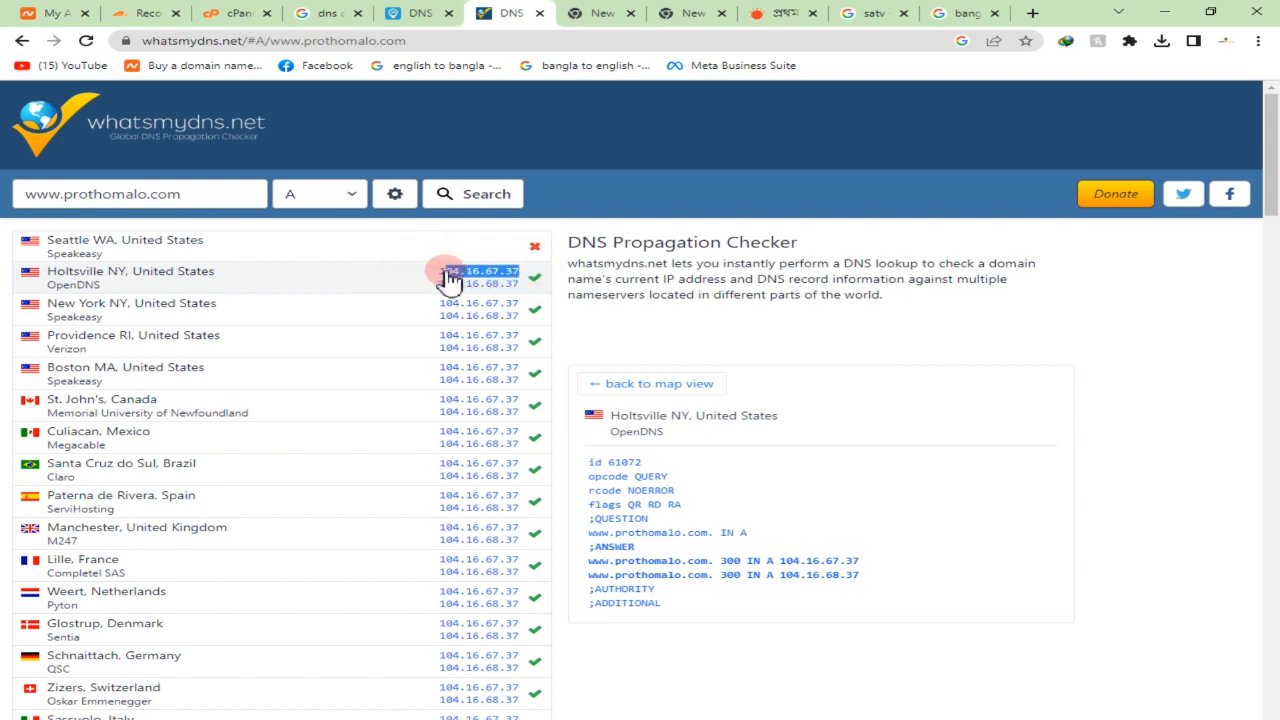
right_click(487, 268)
left_click(600, 314)
left_click_drag(112, 145, 700, 268)
left_click(1062, 407)
left_click_drag(292, 550, 671, 560)
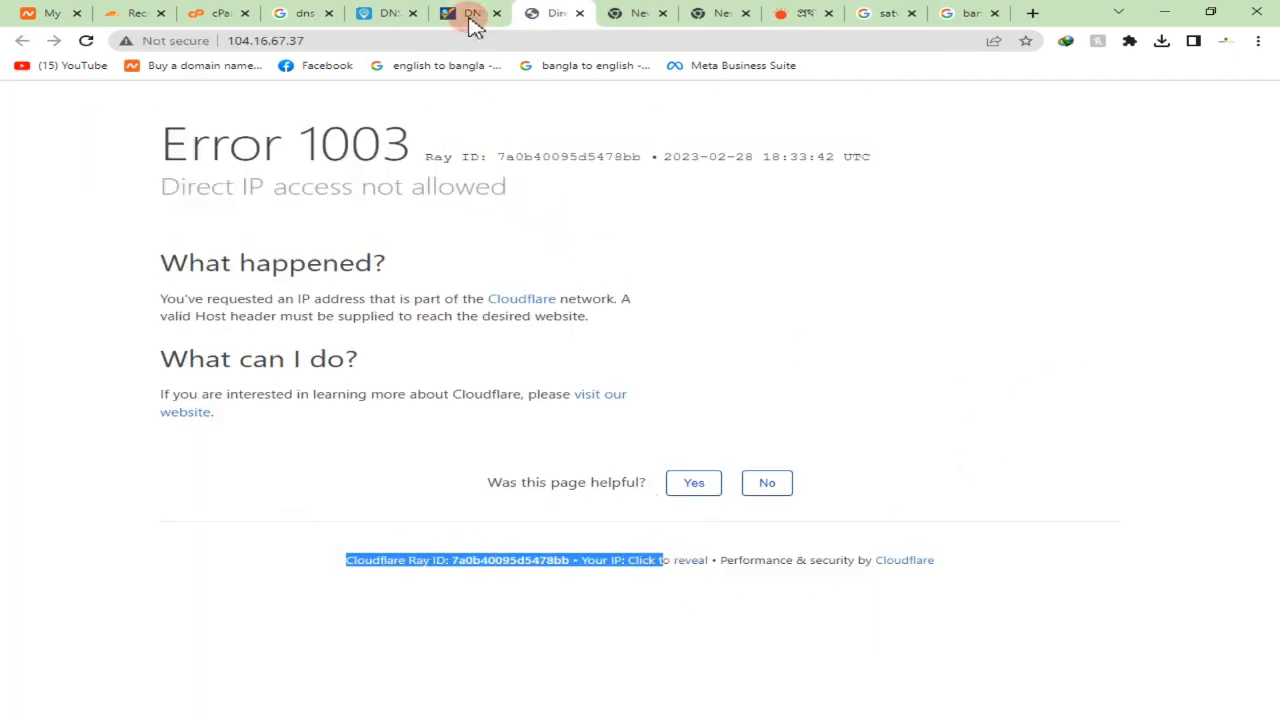
- Open 104.16.67.37 from another location's lookup result and close the IP address and whatsmydns.net pages
left_click(472, 13)
scroll(400, 445, "down", 3)
left_click_drag(443, 418, 520, 417)
right_click(503, 408)
left_click(588, 454)
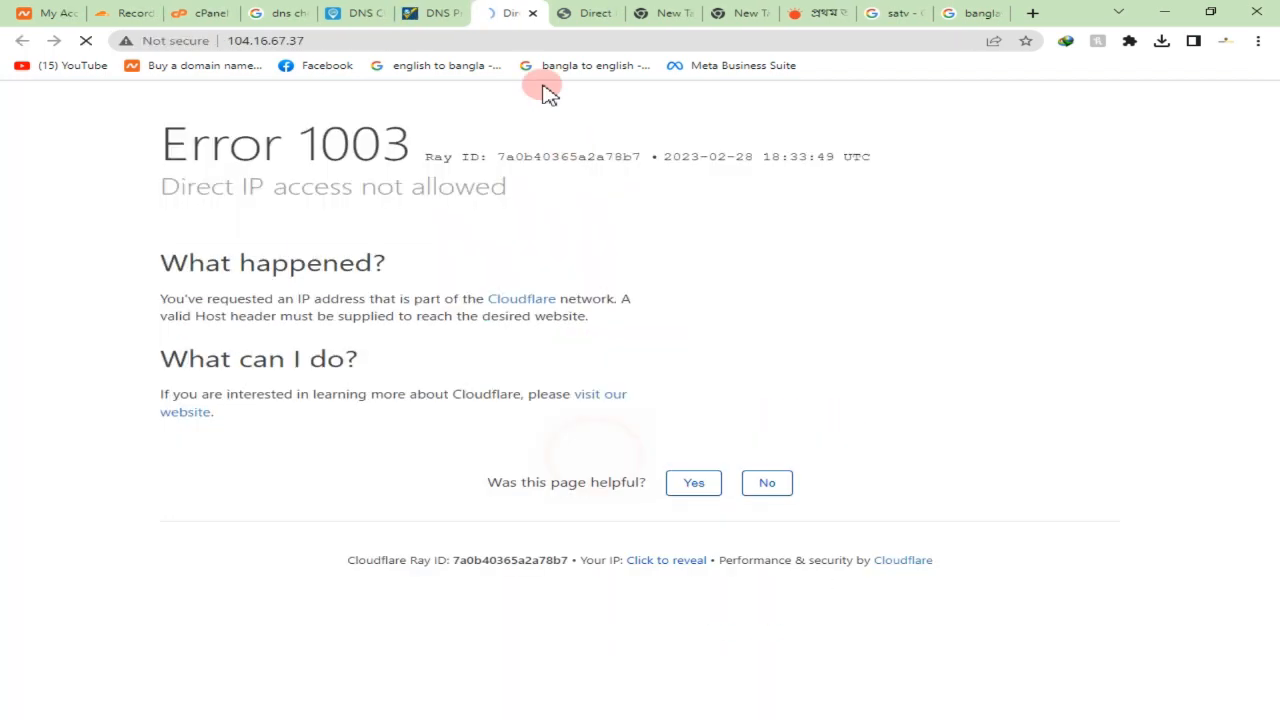
left_click(497, 13)
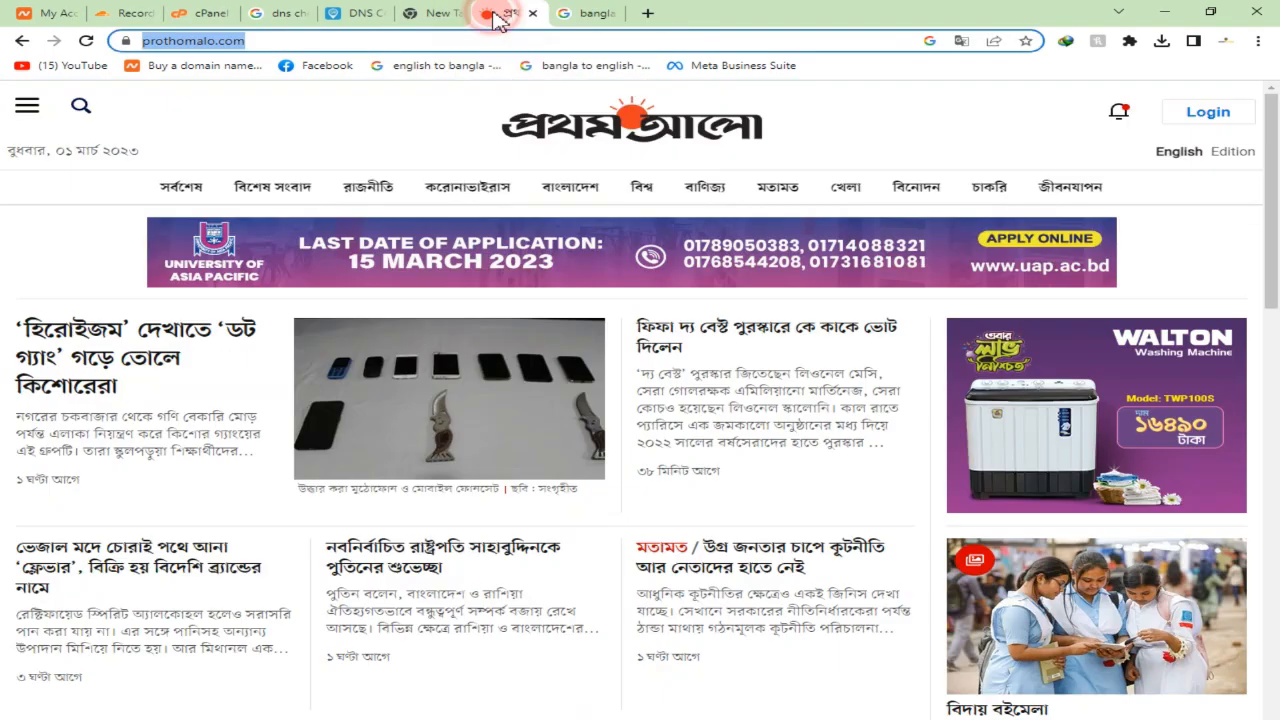
- Open jadooftp.xyz from the recently active domains on the Namecheap dashboard and examine the page it serves
left_click(25, 13)
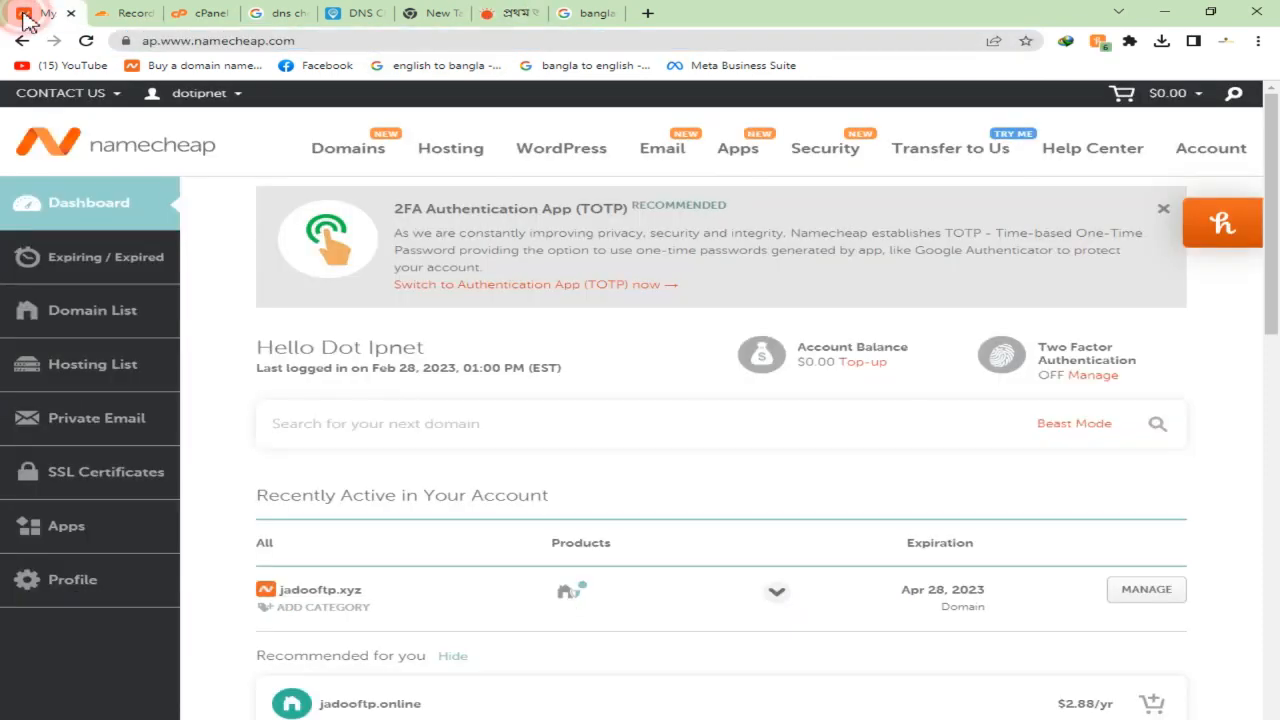
left_click_drag(370, 588, 280, 590)
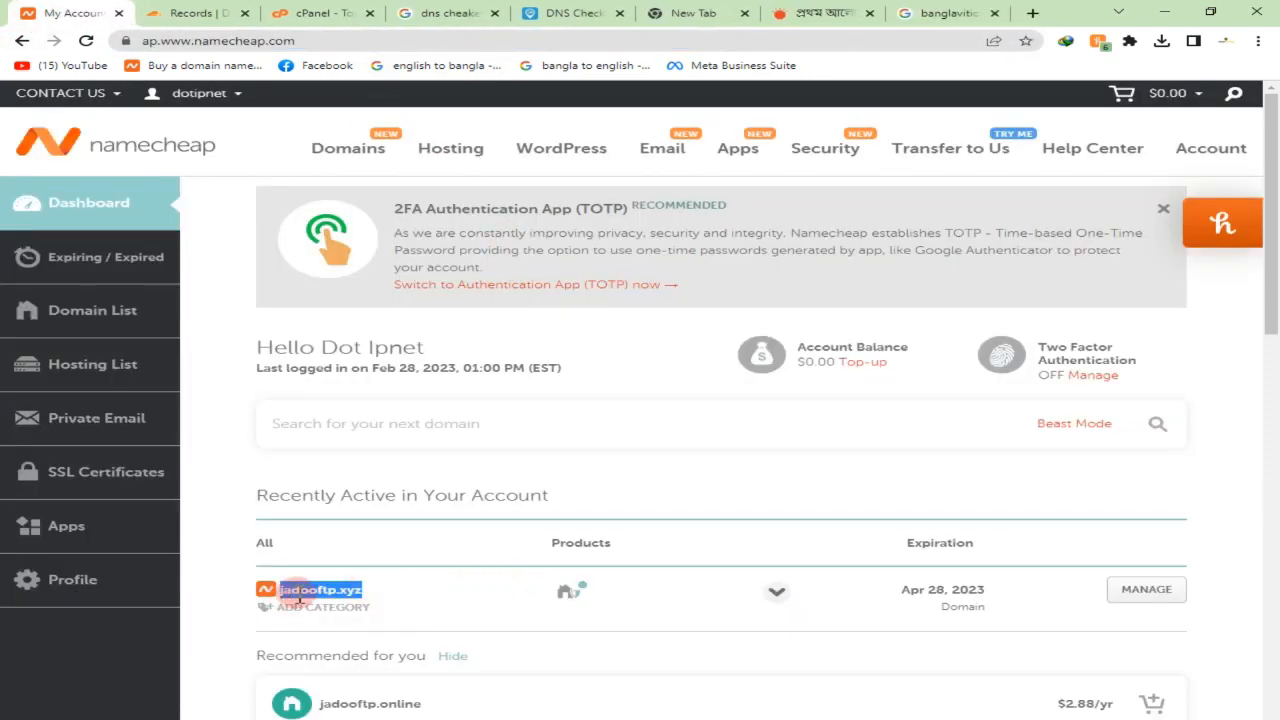
right_click(300, 598)
left_click(405, 642)
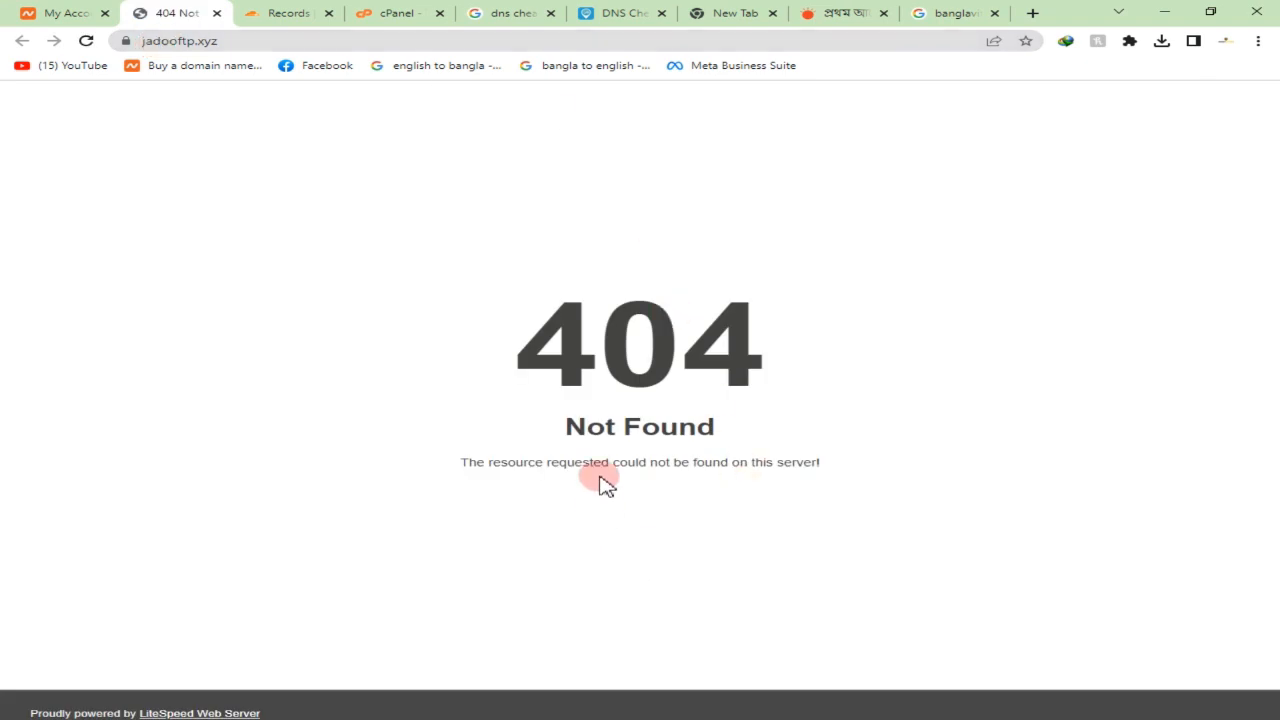
left_click_drag(443, 334, 908, 552)
left_click(908, 553)
left_click_drag(456, 350, 910, 492)
left_click(910, 492)
left_click_drag(548, 332, 936, 508)
left_click(918, 508)
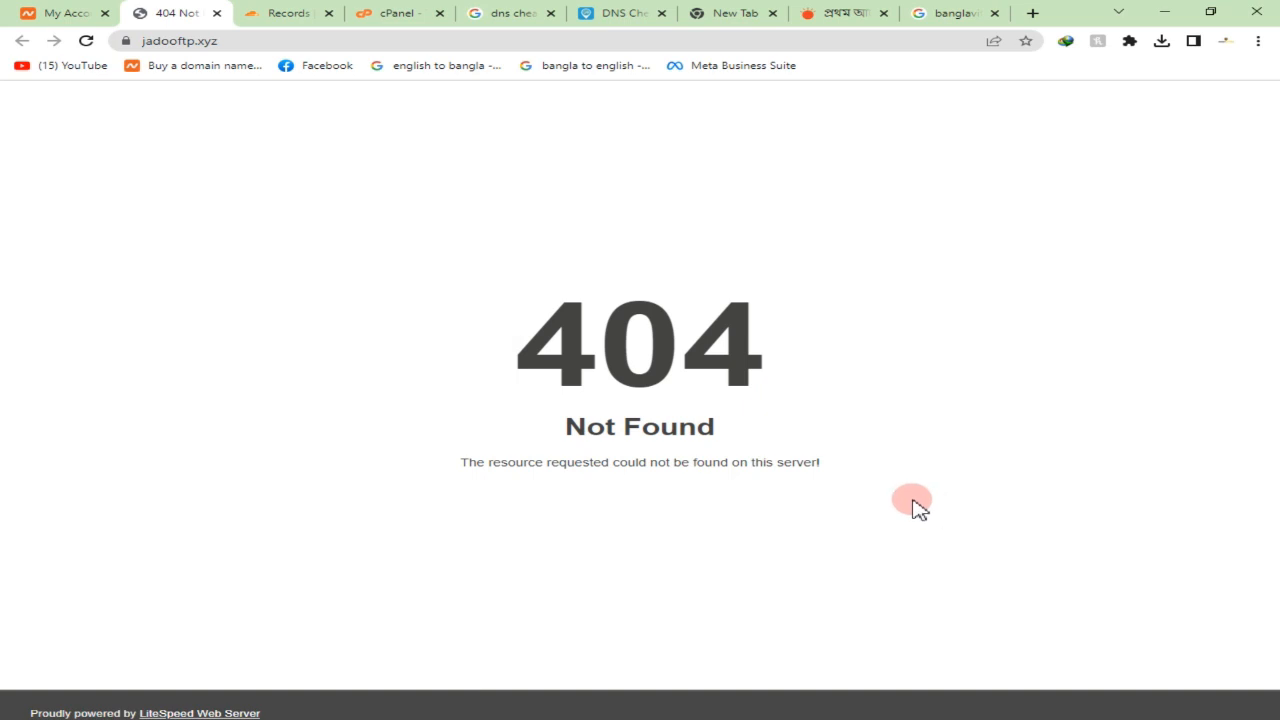
- Switch to Cloudflare and go from jadooftp.xyz's DNS records to the account's website list
left_click(279, 18)
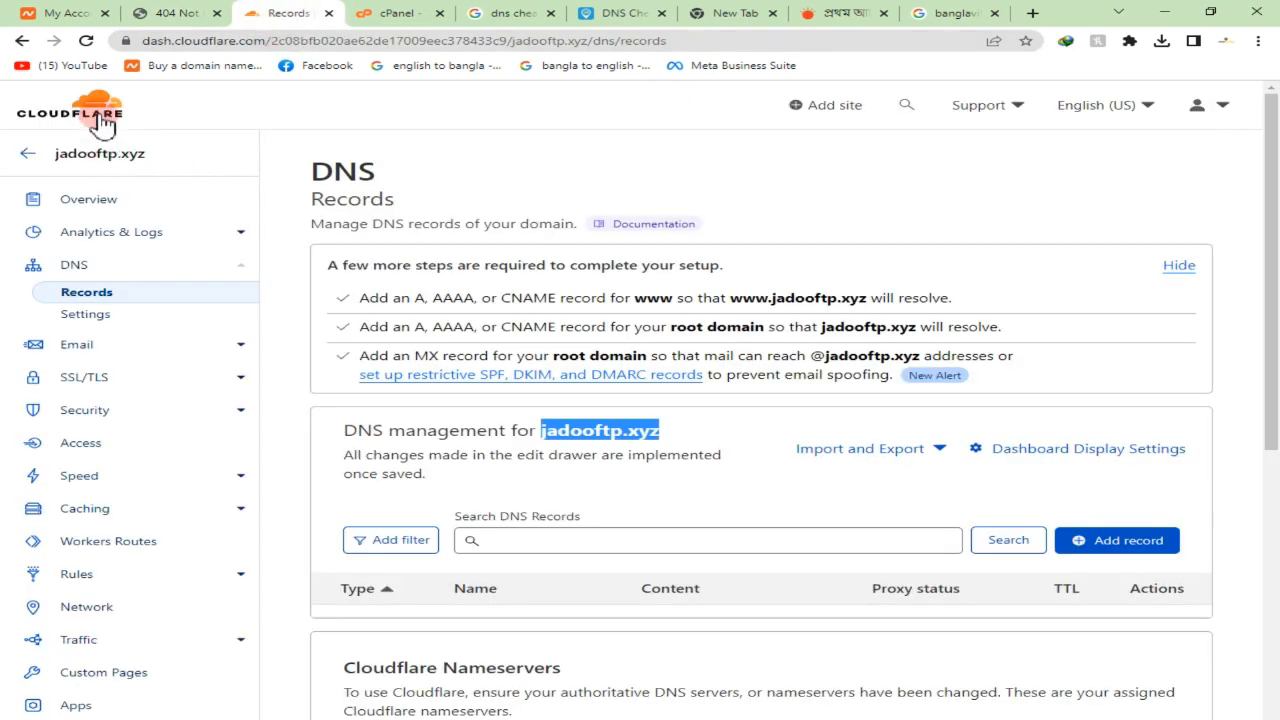
left_click(100, 115)
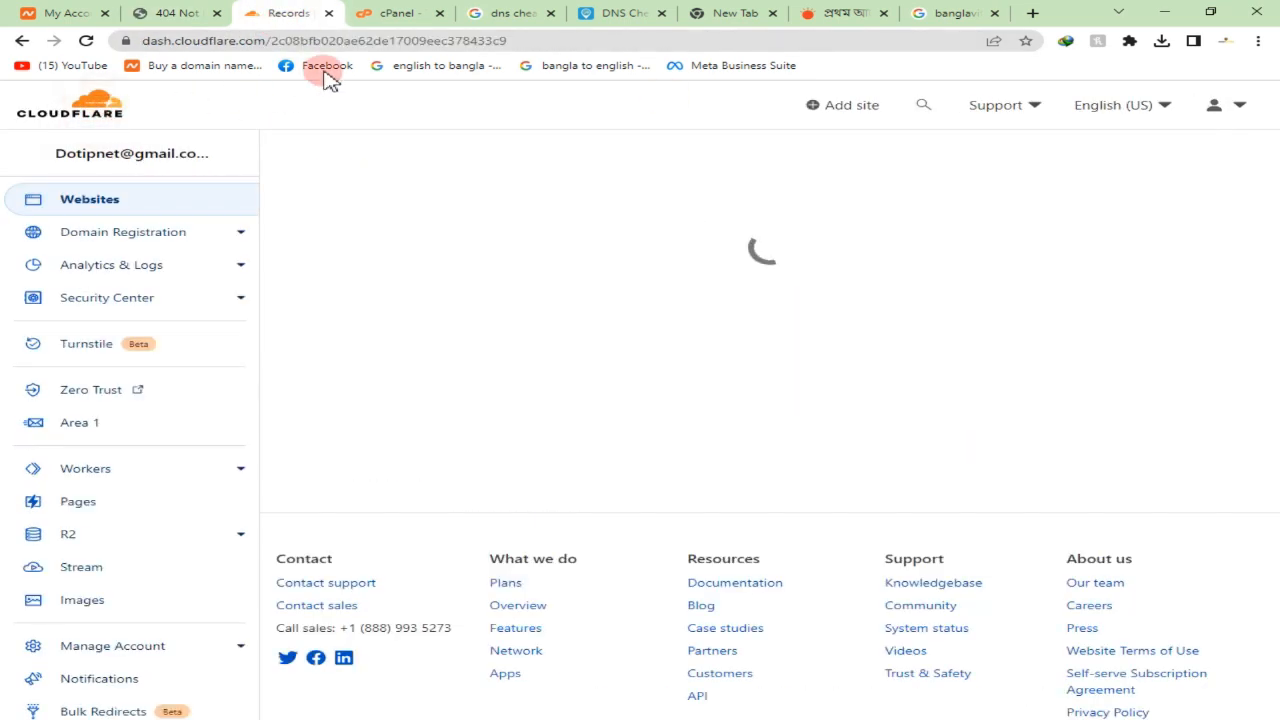